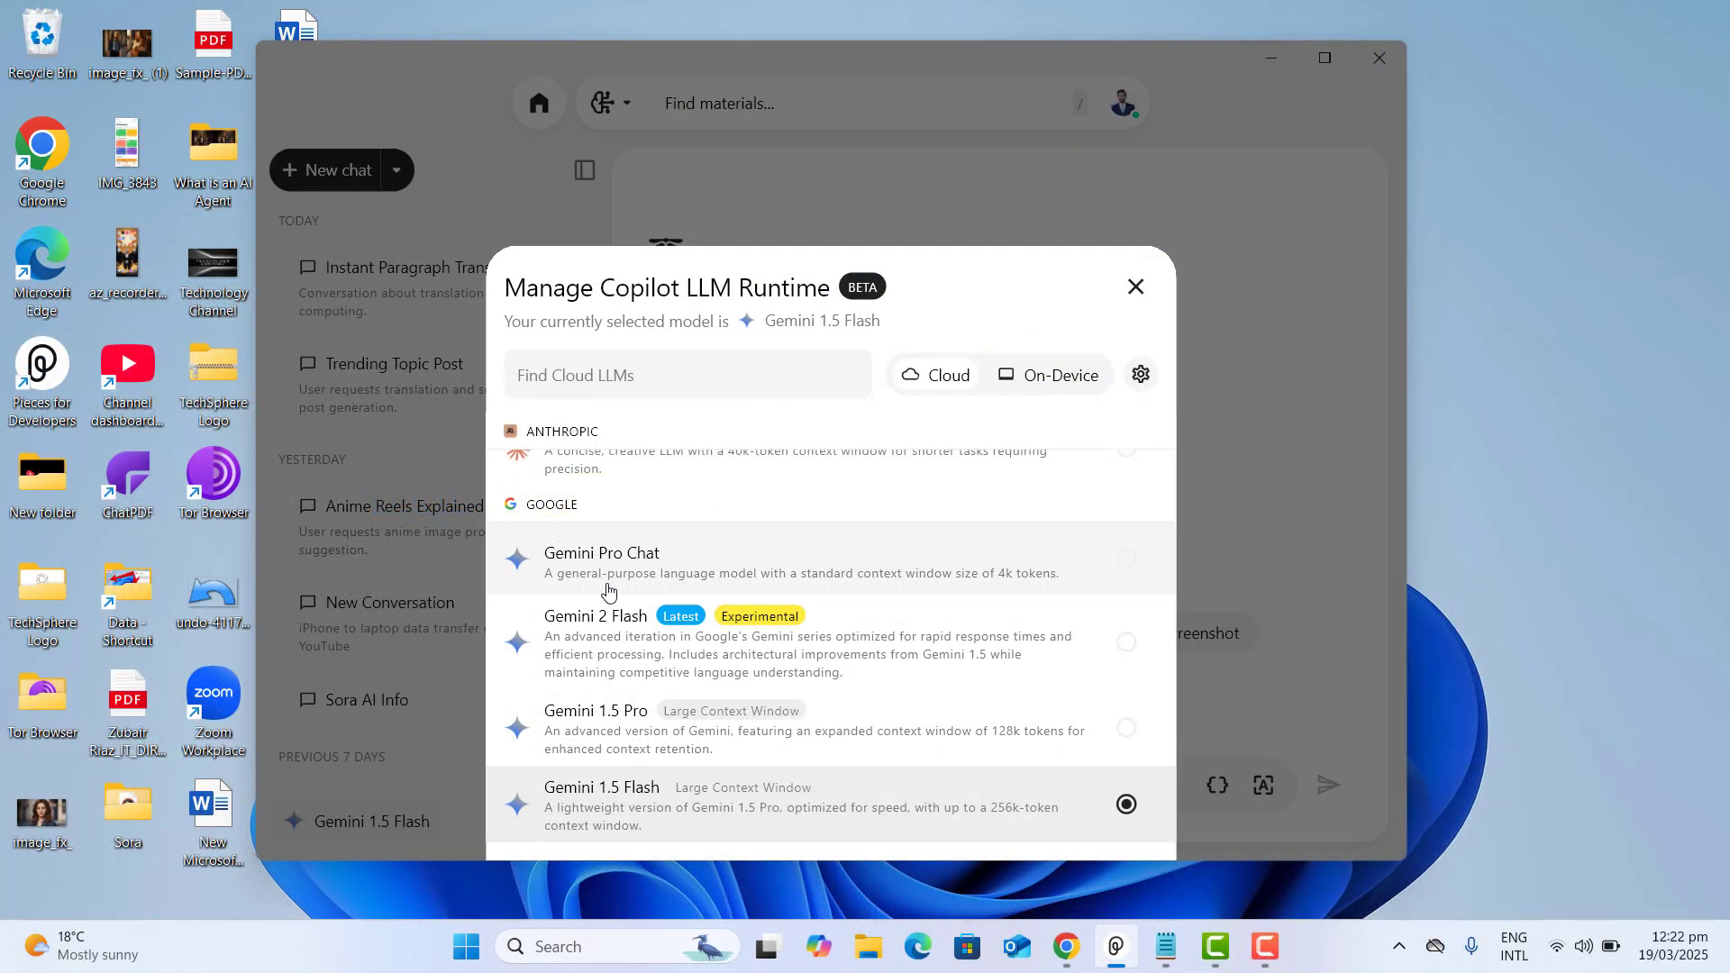
# Step: Select Gemini Pro Chat as the model and send the prompt "Summarize a long article into key points" with the sentence about AI automating tasks
pyautogui.click(609, 592)
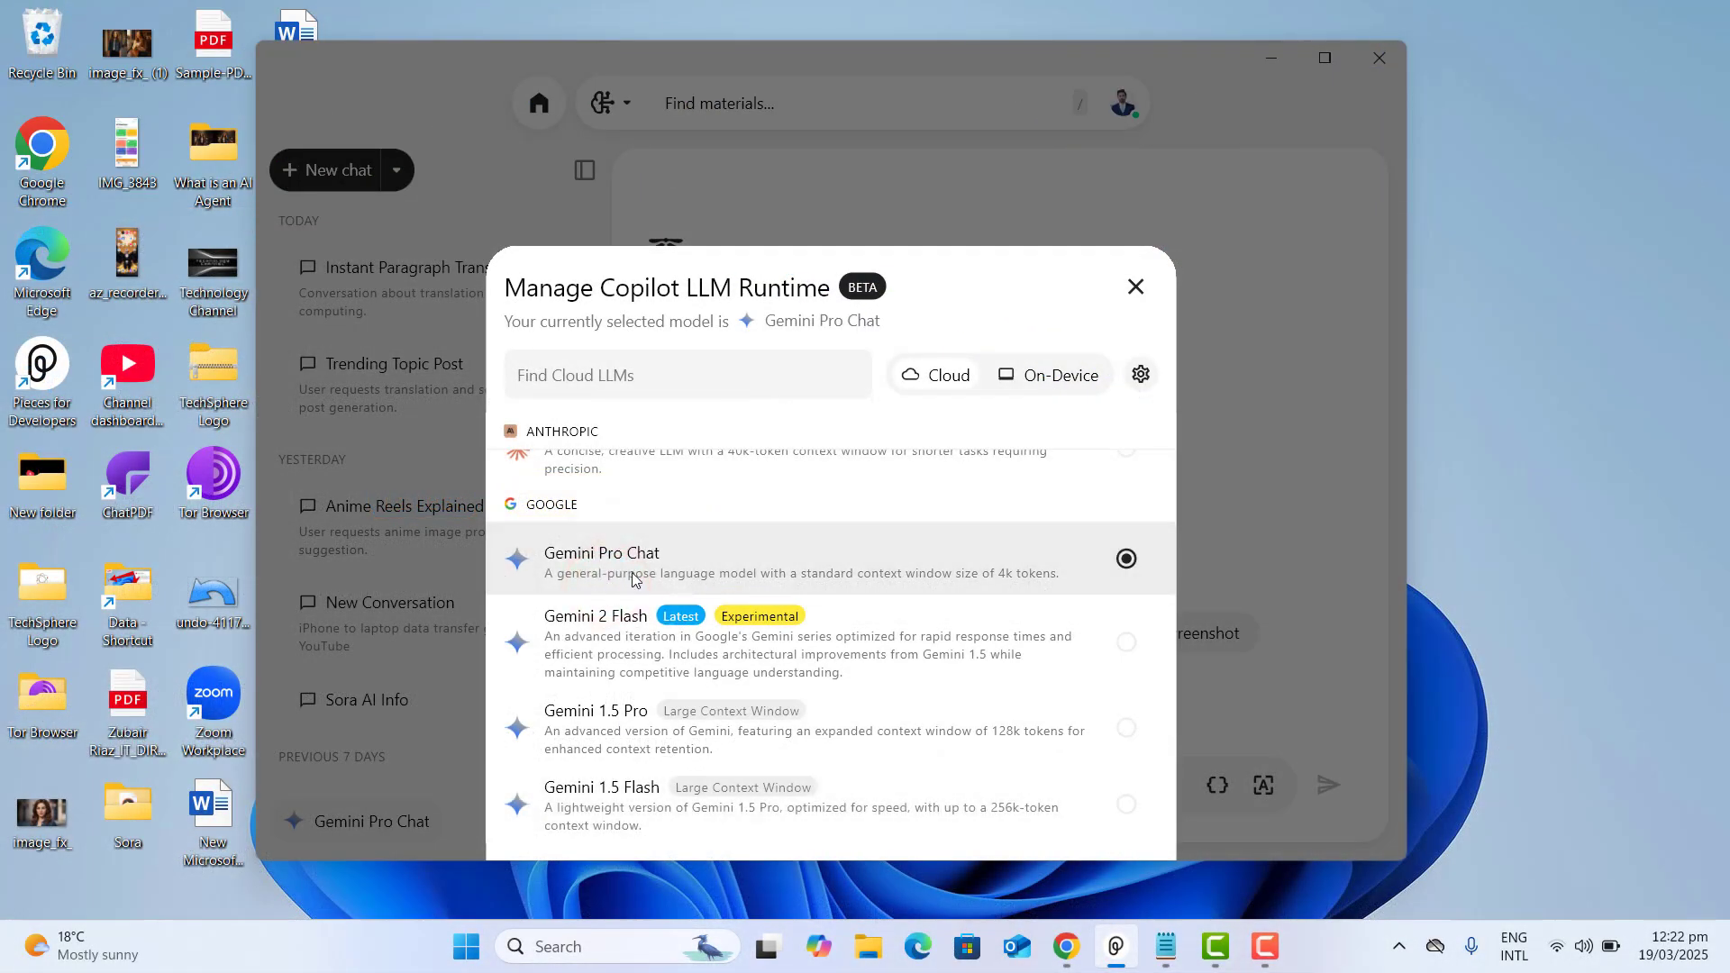
pyautogui.click(1134, 288)
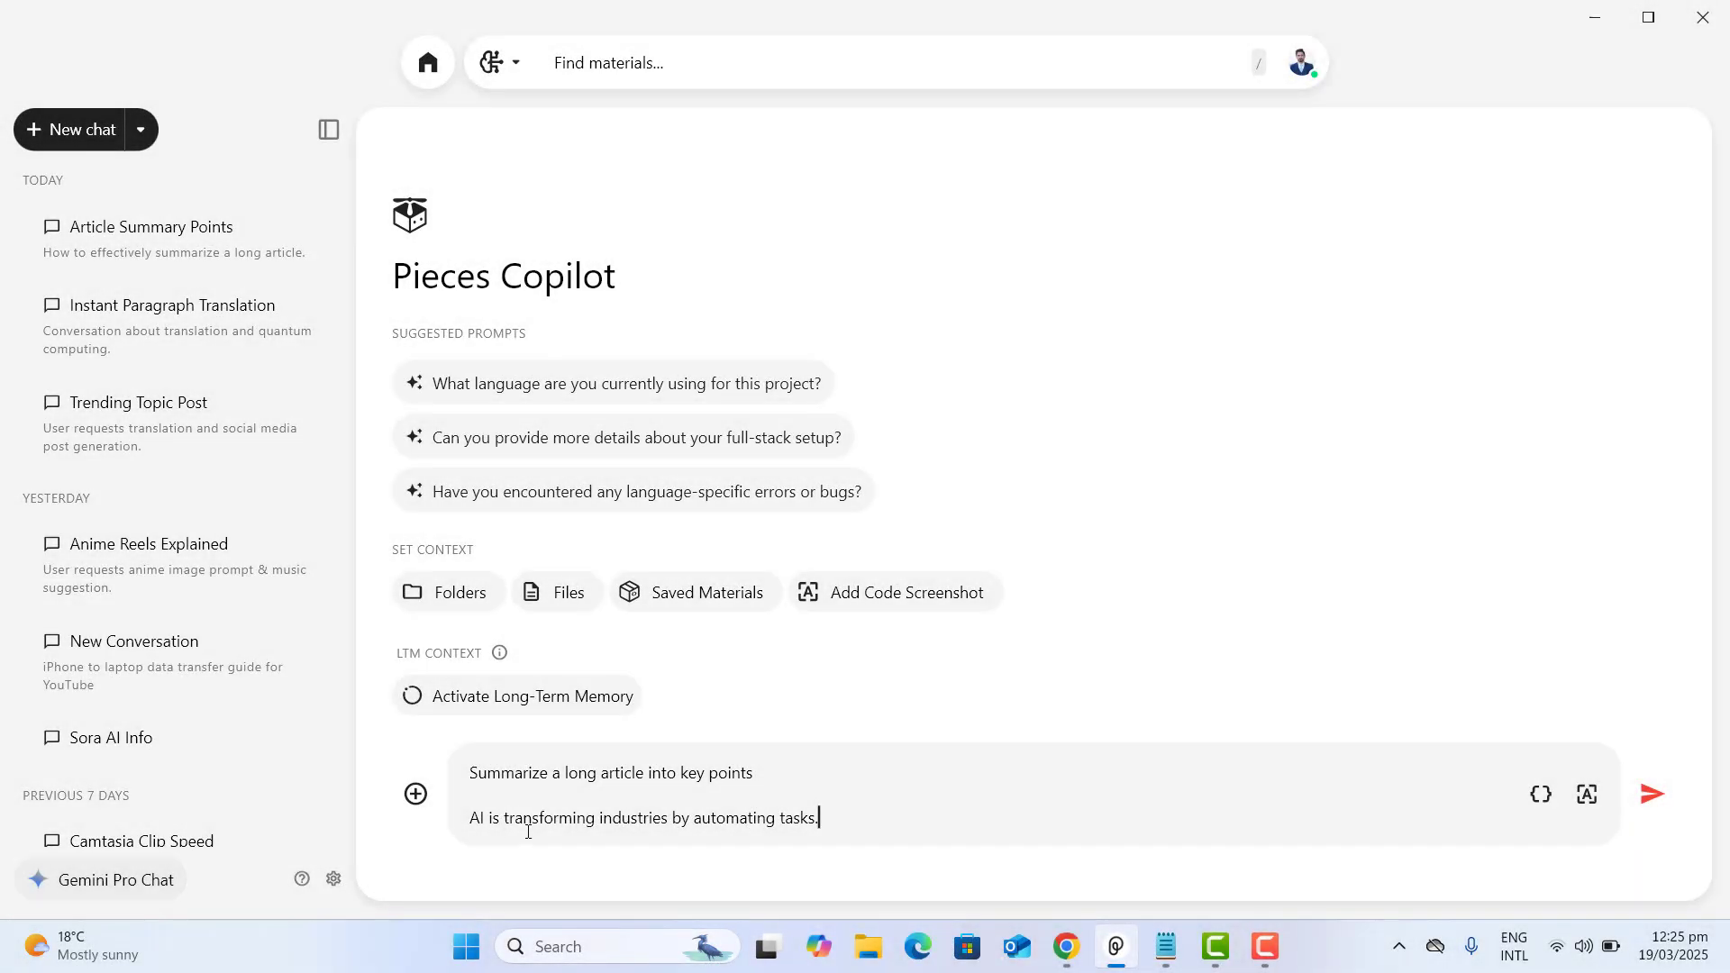
pyautogui.click(546, 791)
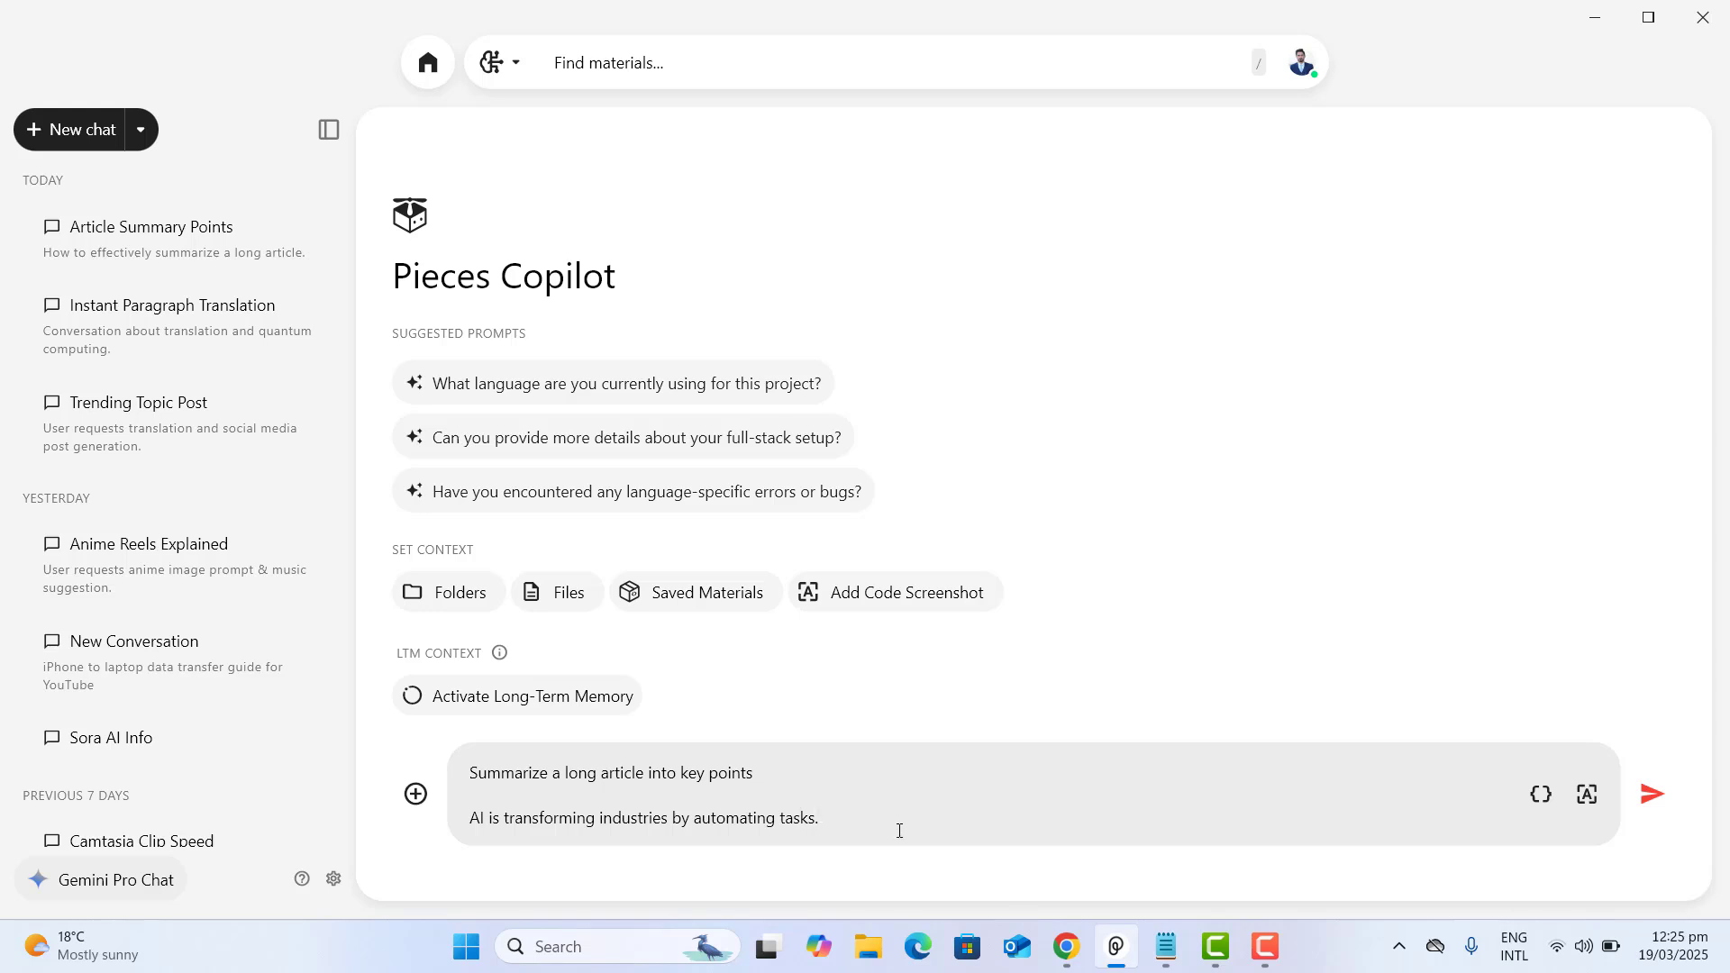
pyautogui.press('Return')
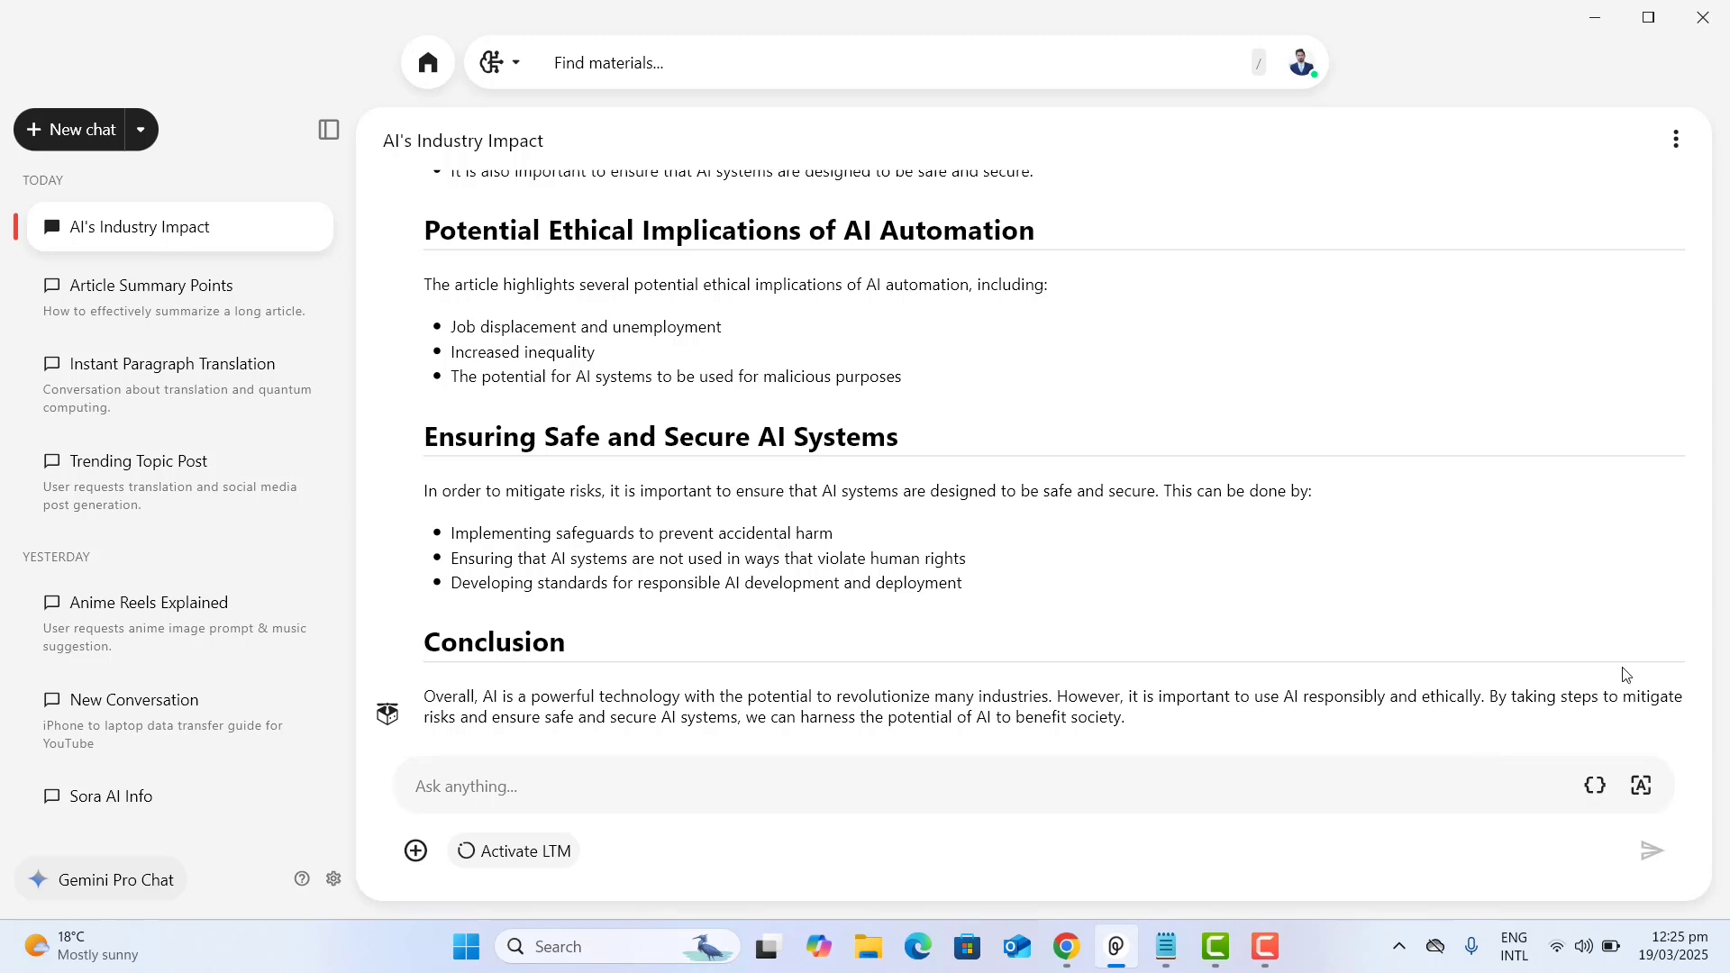
# Step: Review the generated article summary from the key points through to the conclusion
pyautogui.moveTo(1706, 586); pyautogui.dragTo(1709, 386)
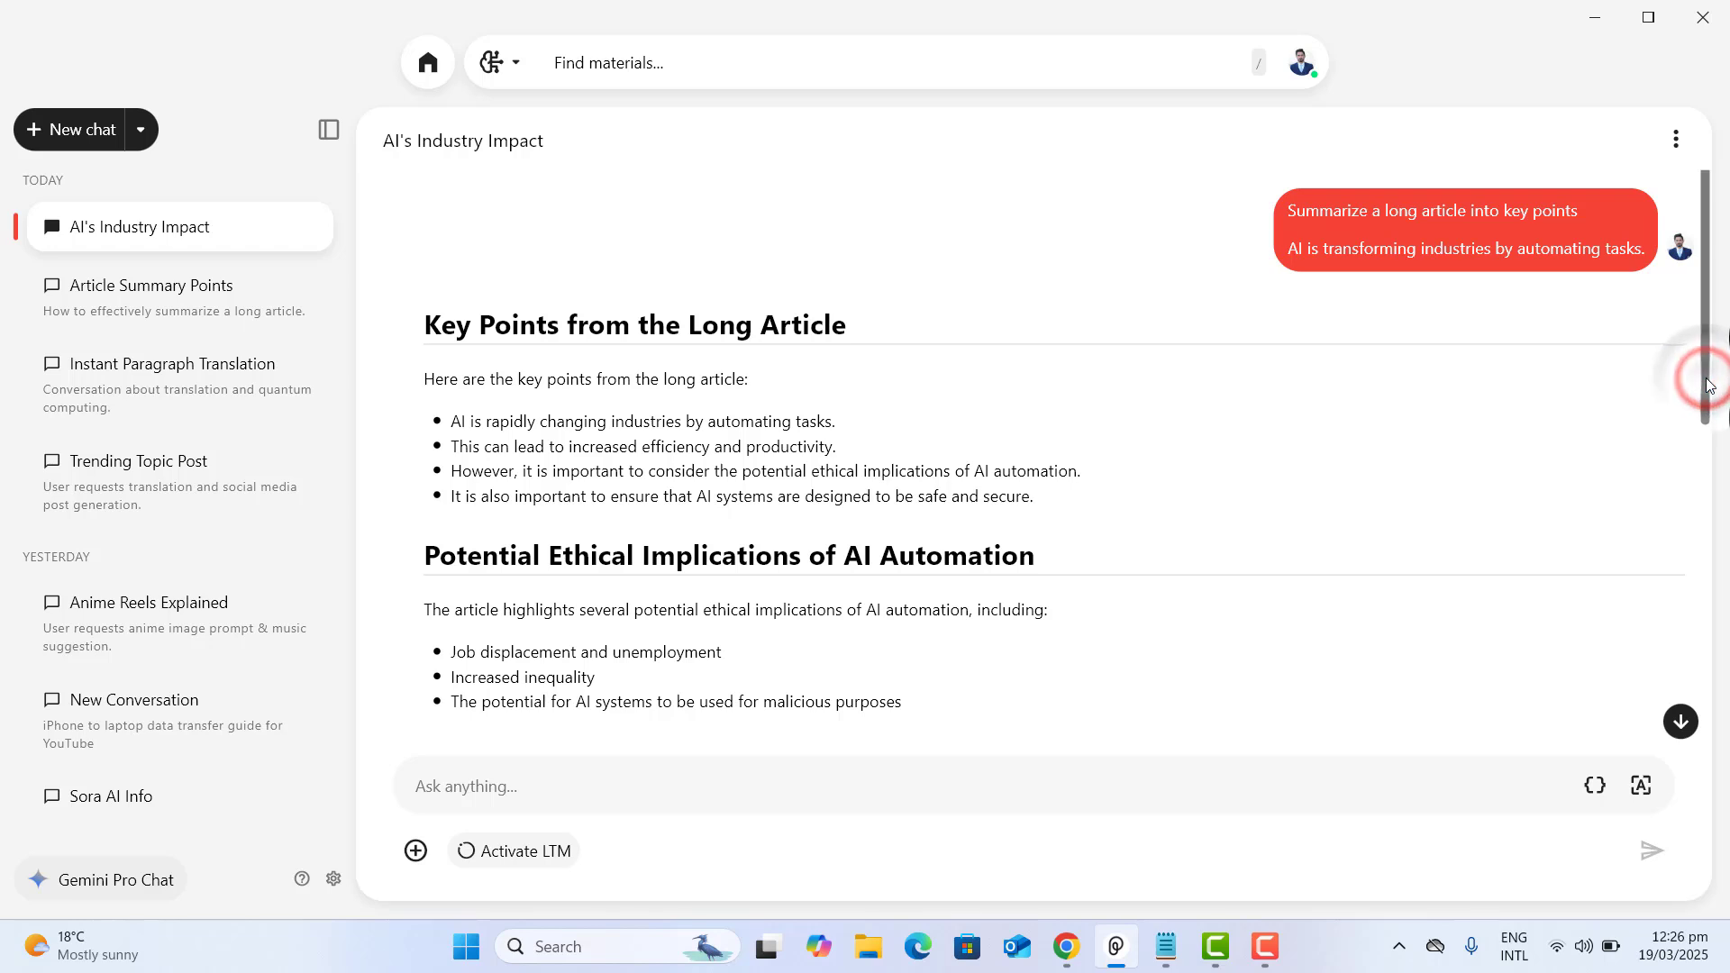
pyautogui.moveTo(1710, 385); pyautogui.dragTo(1691, 525)
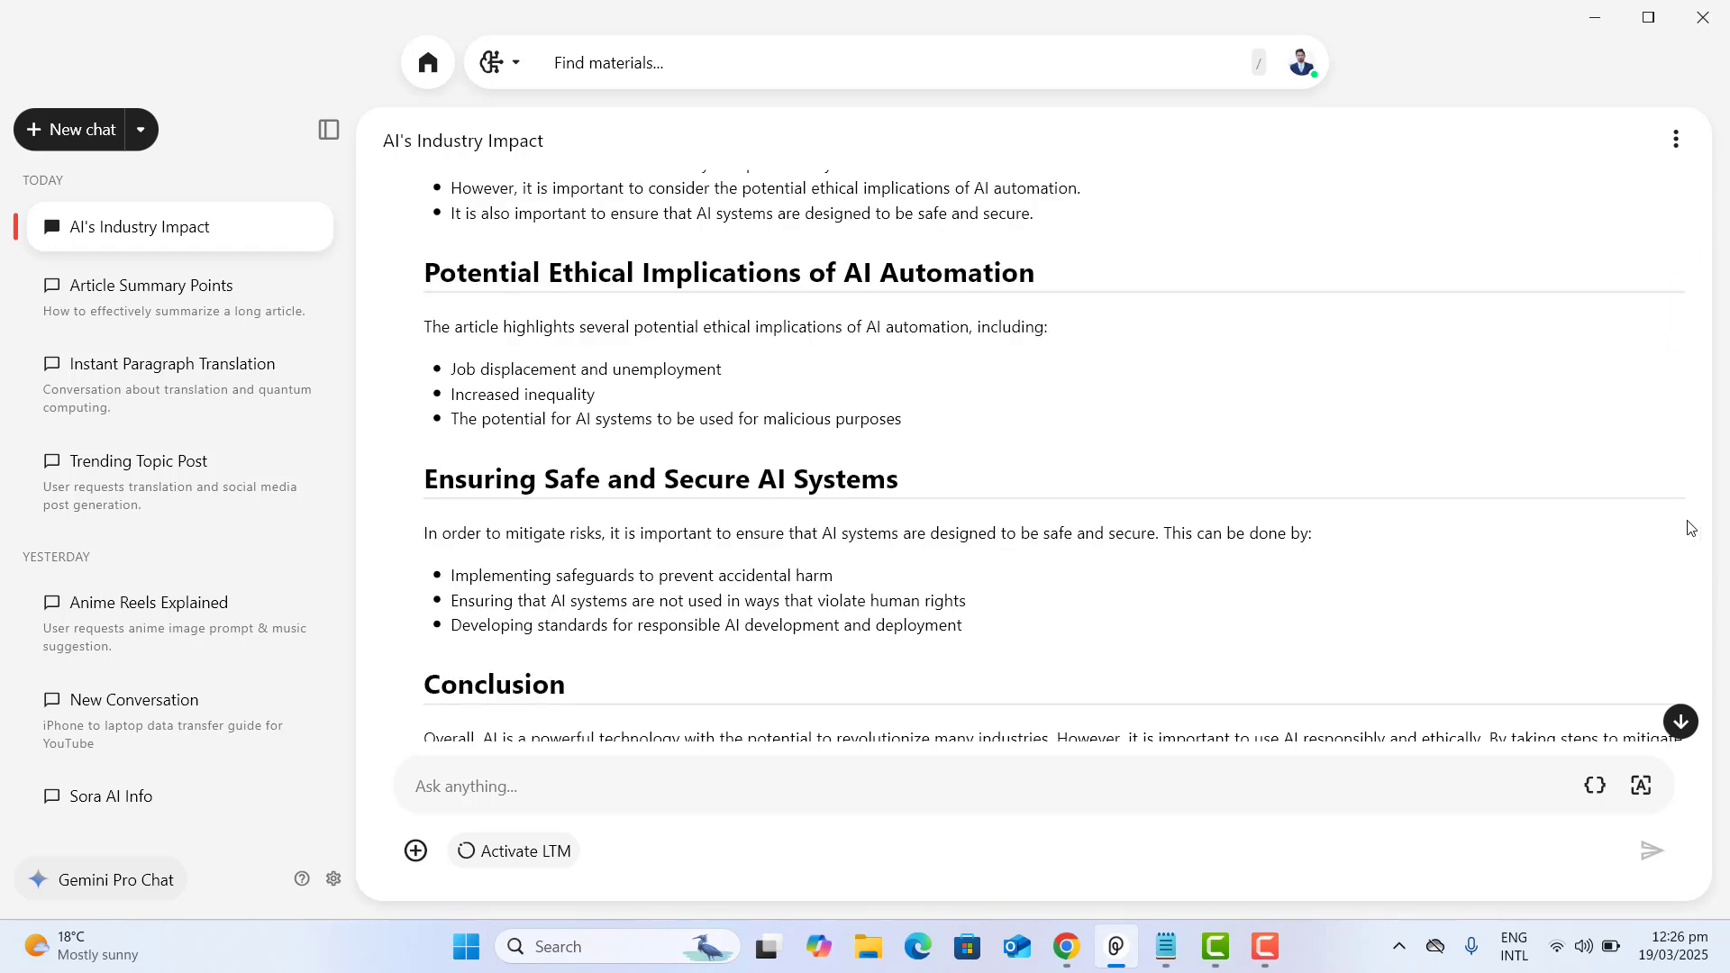
pyautogui.moveTo(1709, 484); pyautogui.dragTo(1713, 516)
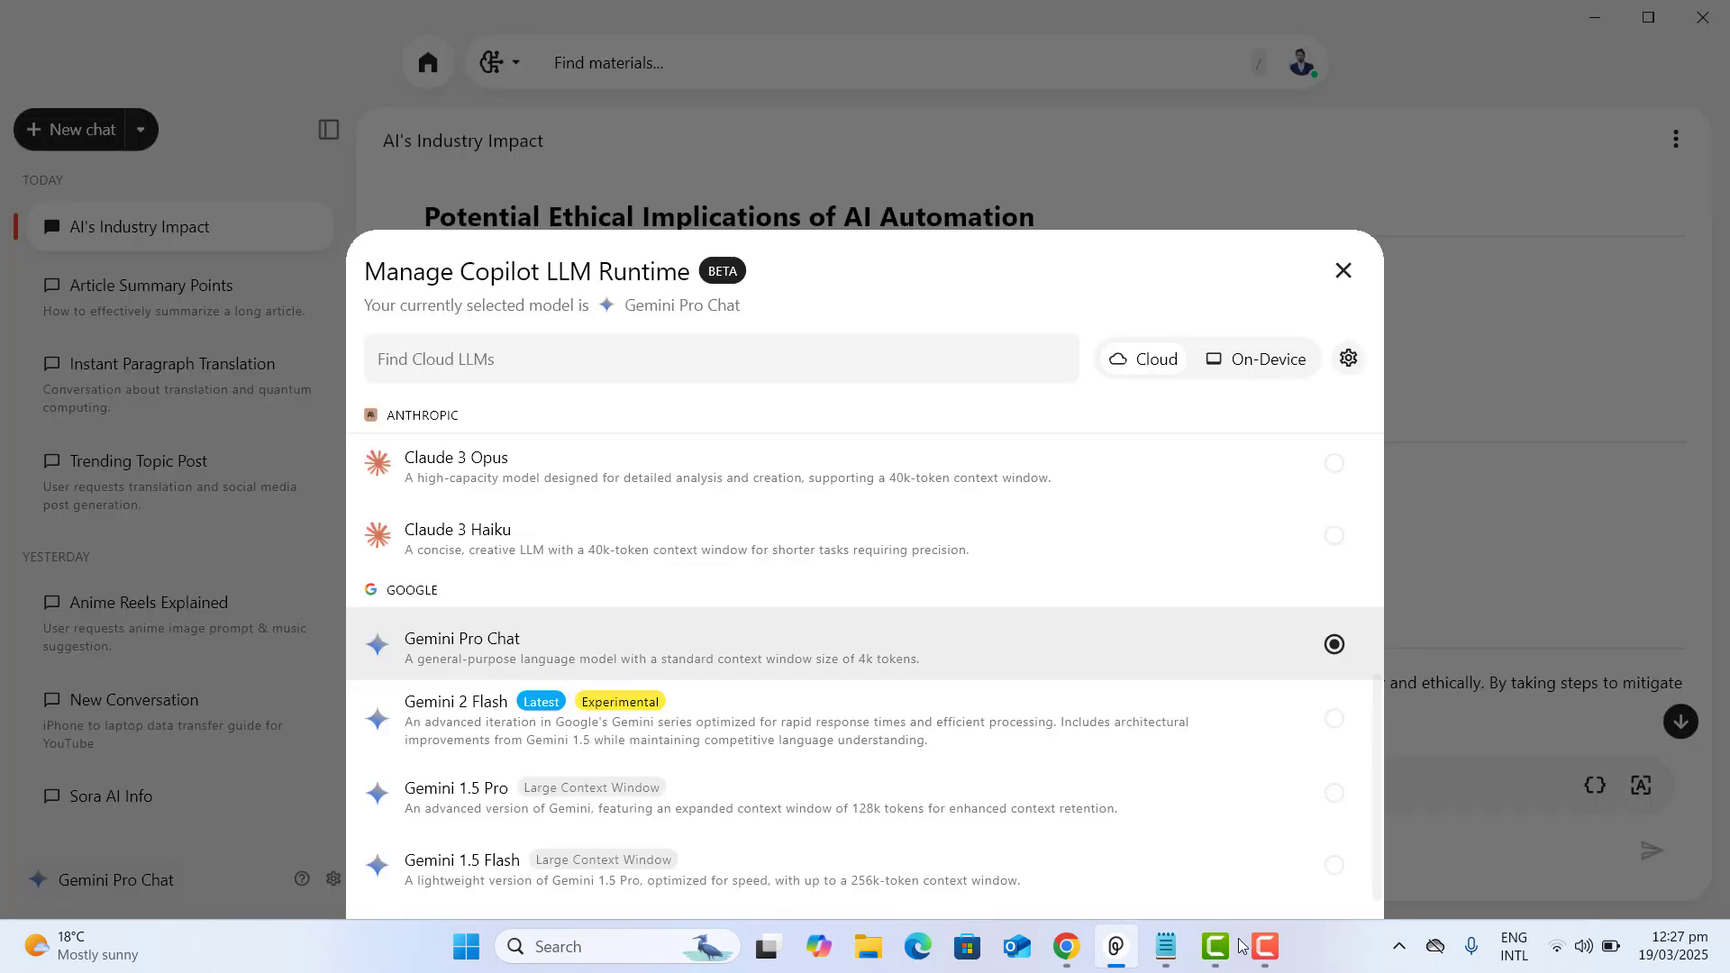
# Step: Switch the Copilot model to Gemini 2 Flash and start a new chat
pyautogui.click(552, 737)
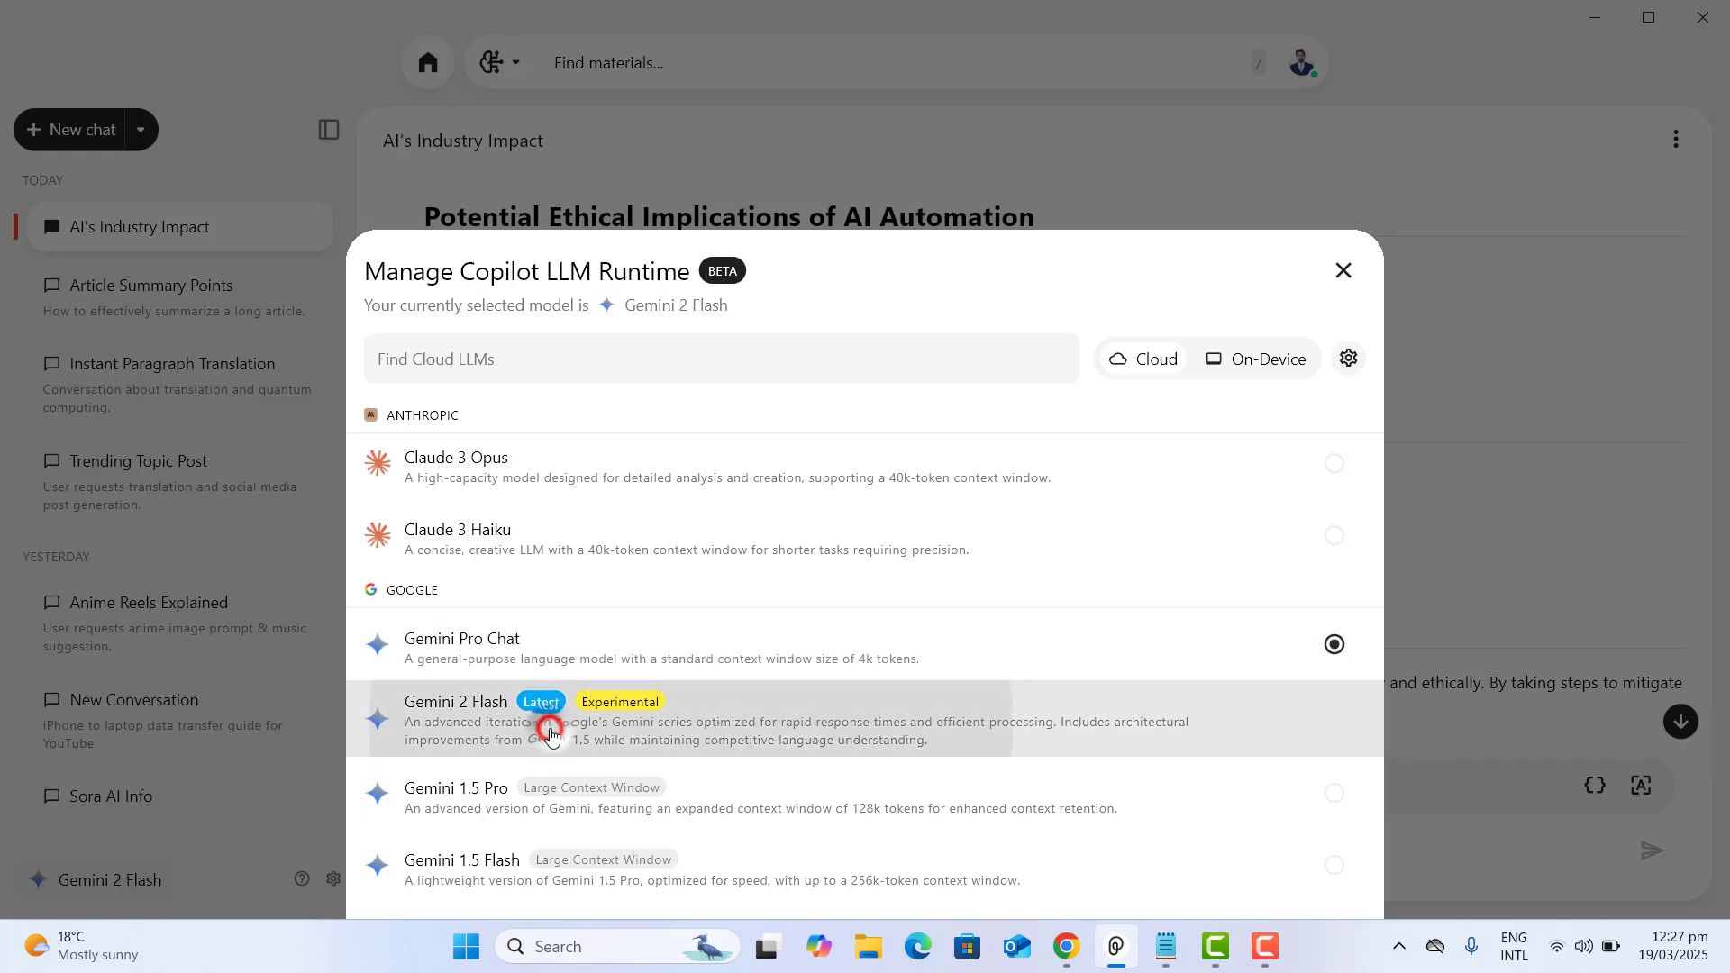
pyautogui.click(1345, 271)
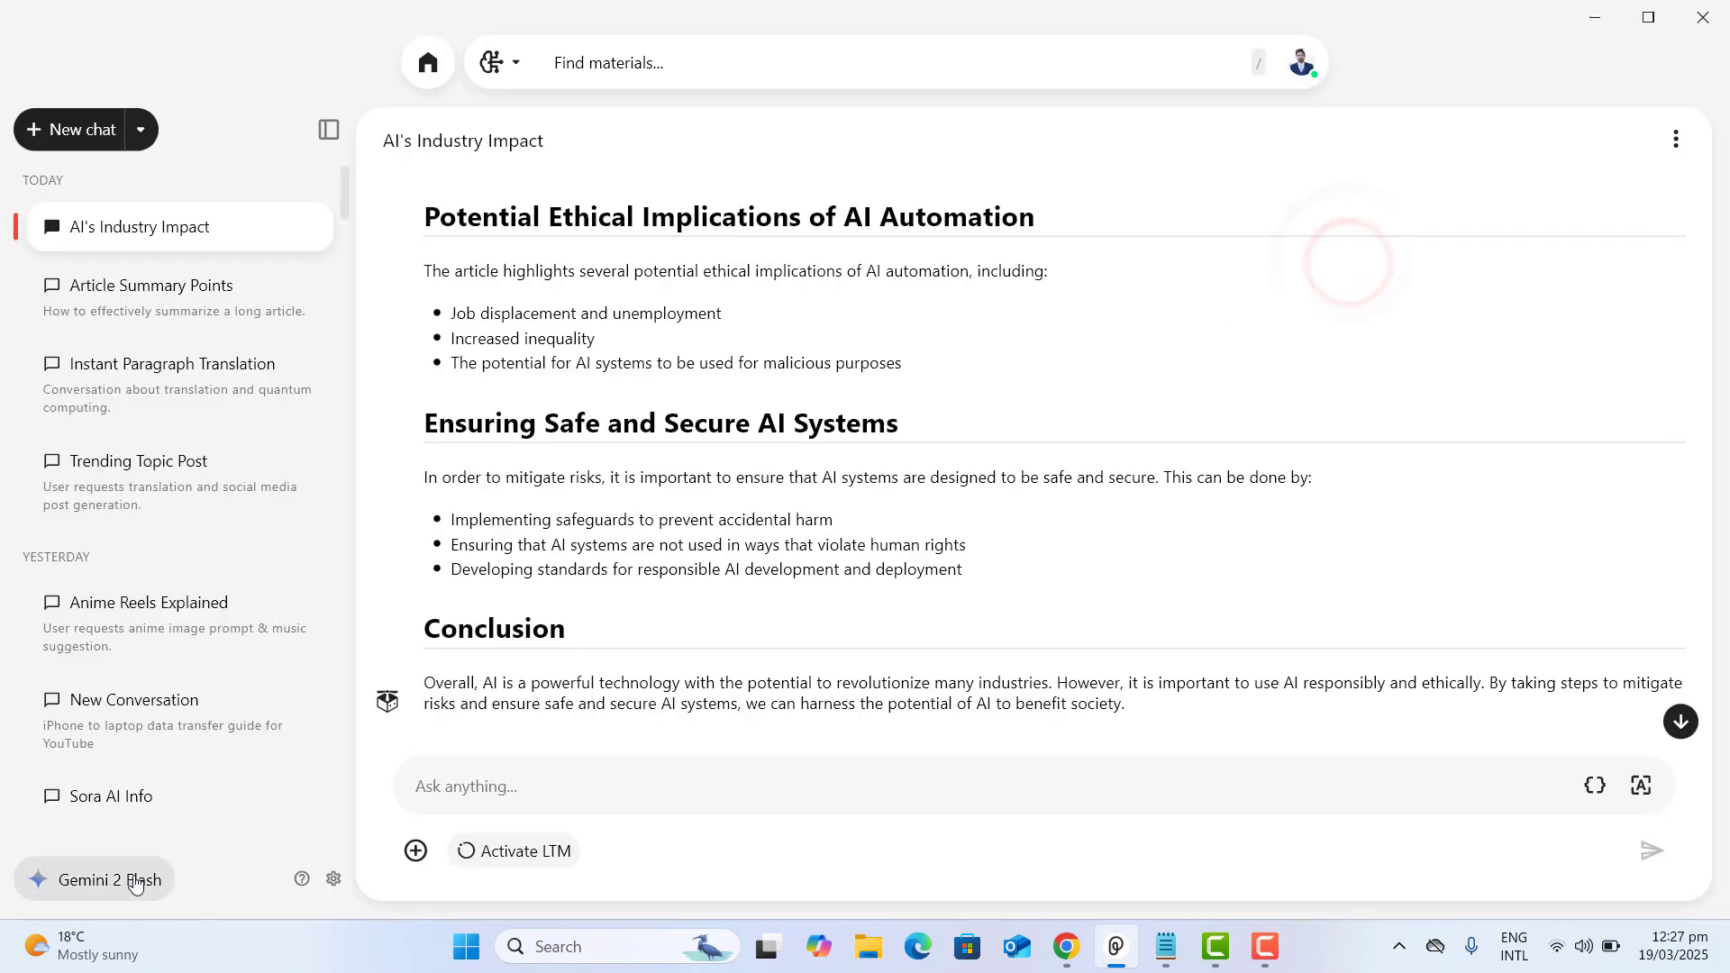
pyautogui.click(108, 141)
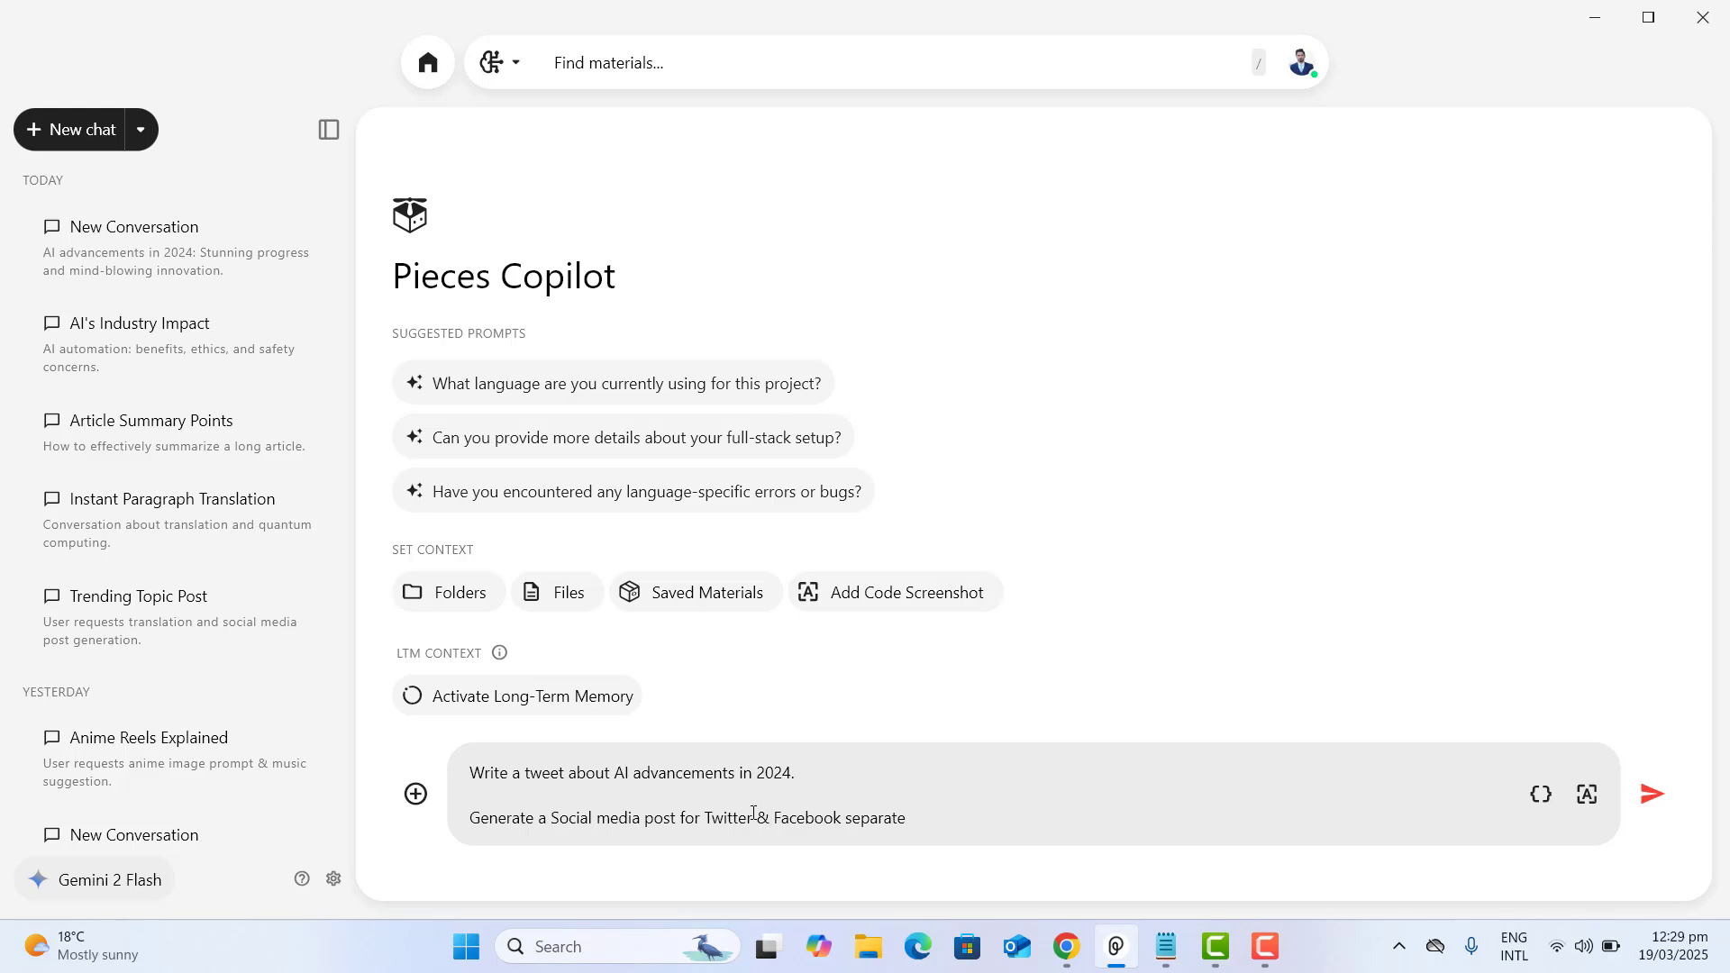
# Step: Send the prompt "Write a tweet about AI advancements in 2024. Generate a Social media post for Twitter & Facebook separately."
pyautogui.click(985, 821)
pyautogui.write('ly.')
pyautogui.press('Return')
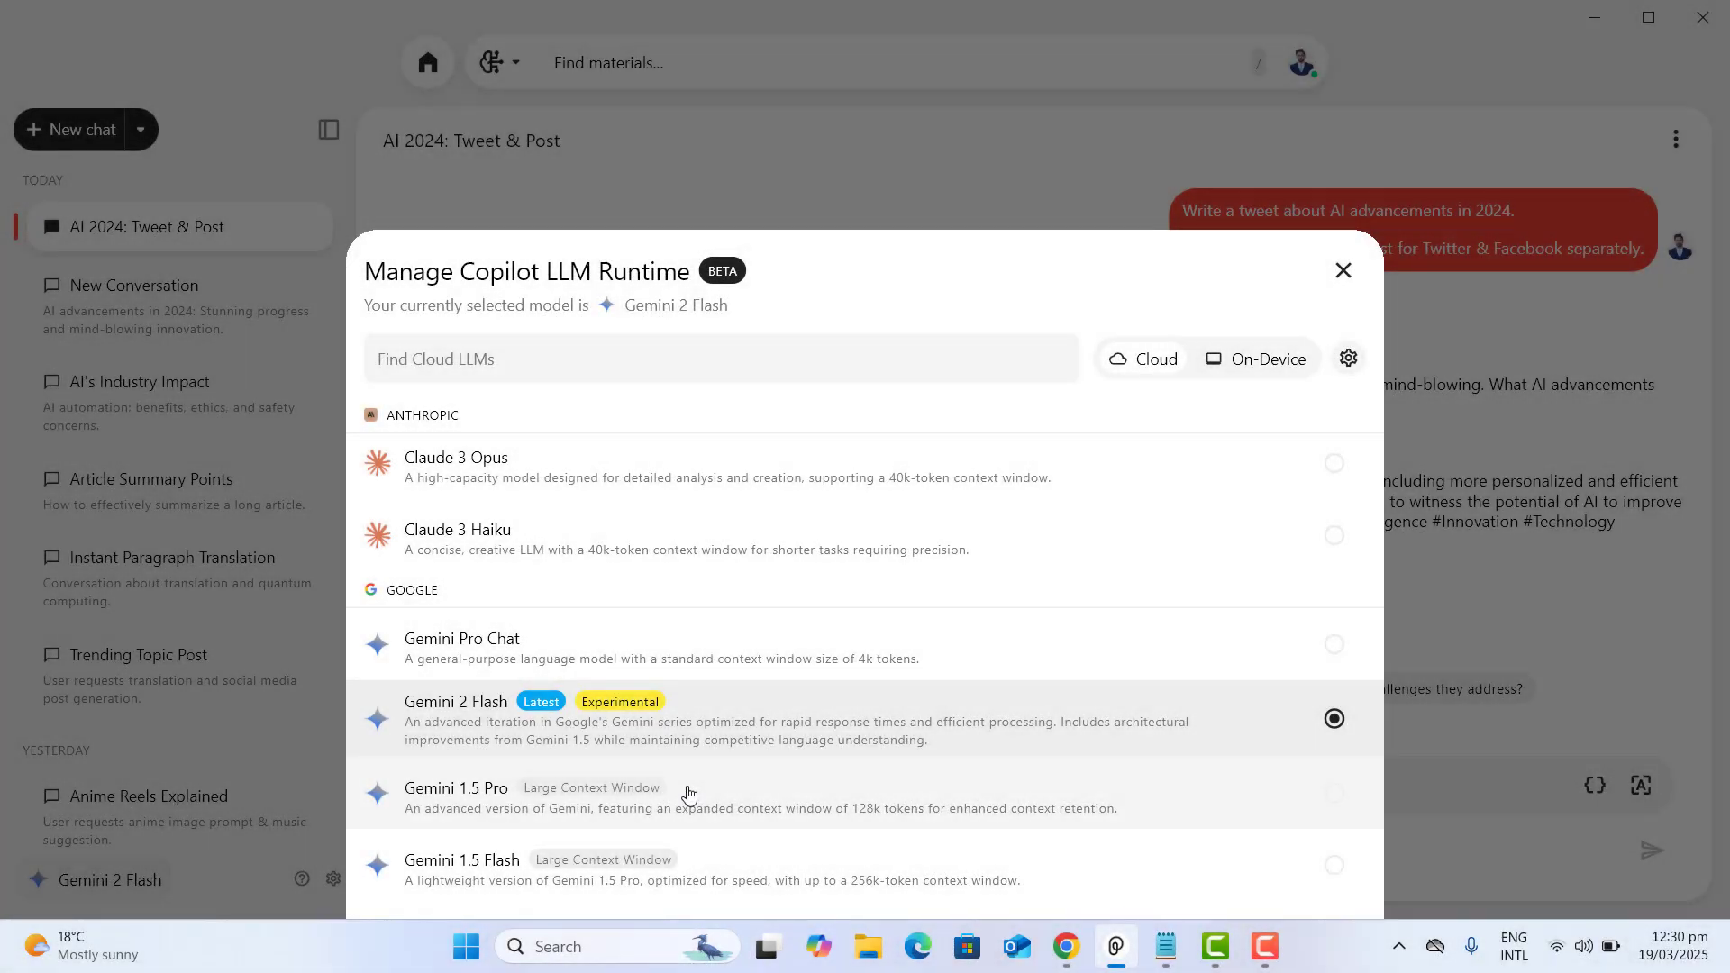
# Step: Switch the Copilot model to Gemini 1.5 Pro and start a new chat
pyautogui.click(466, 796)
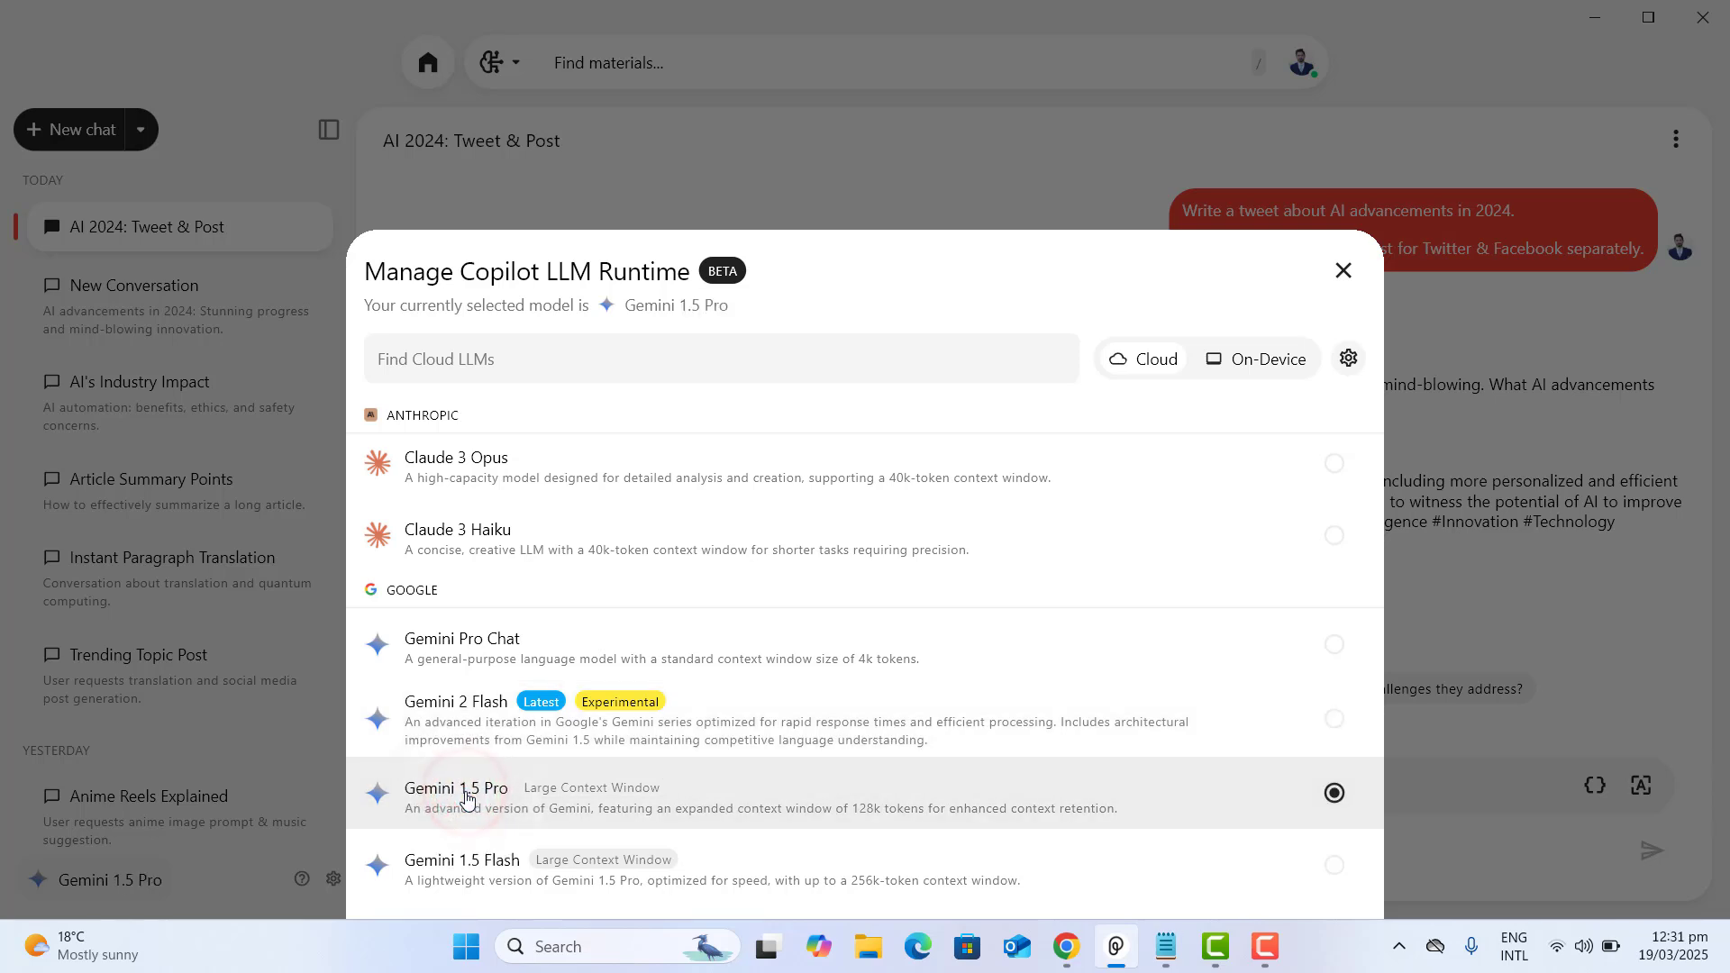
pyautogui.click(1342, 275)
pyautogui.click(83, 129)
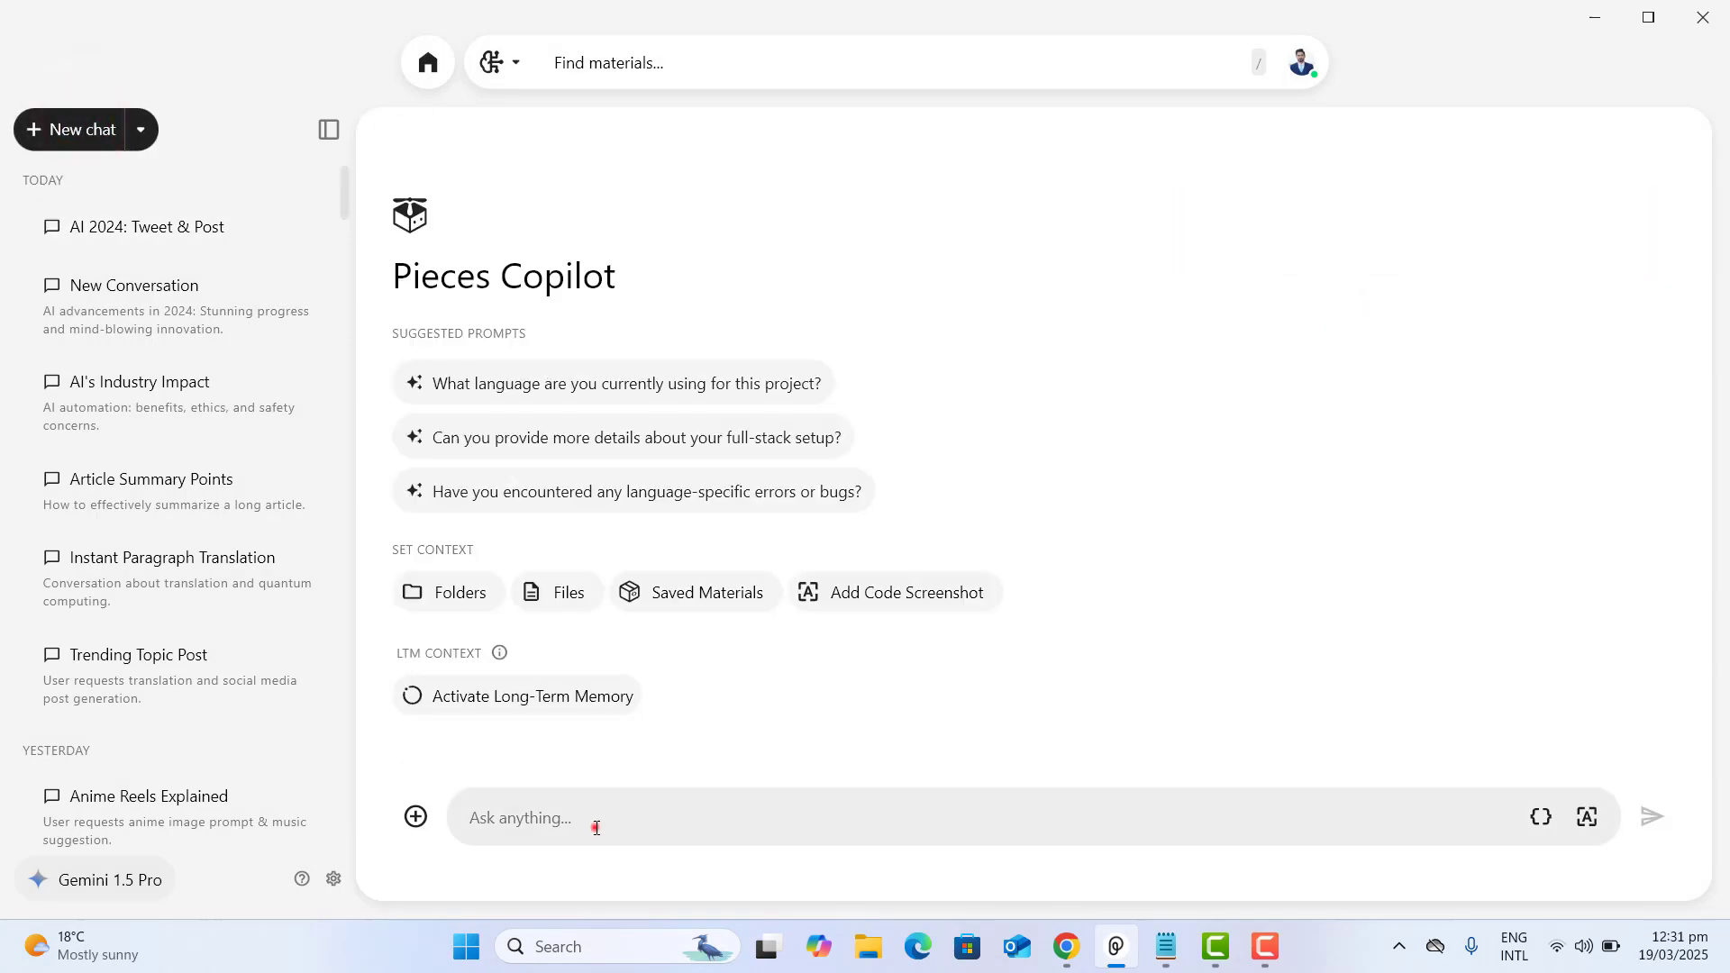
# Step: Send the prompt "Explain Quantum Computing in simple terms." in the new chat
pyautogui.click(595, 828)
pyautogui.write('Explain Quantum Computing in simple terms.')
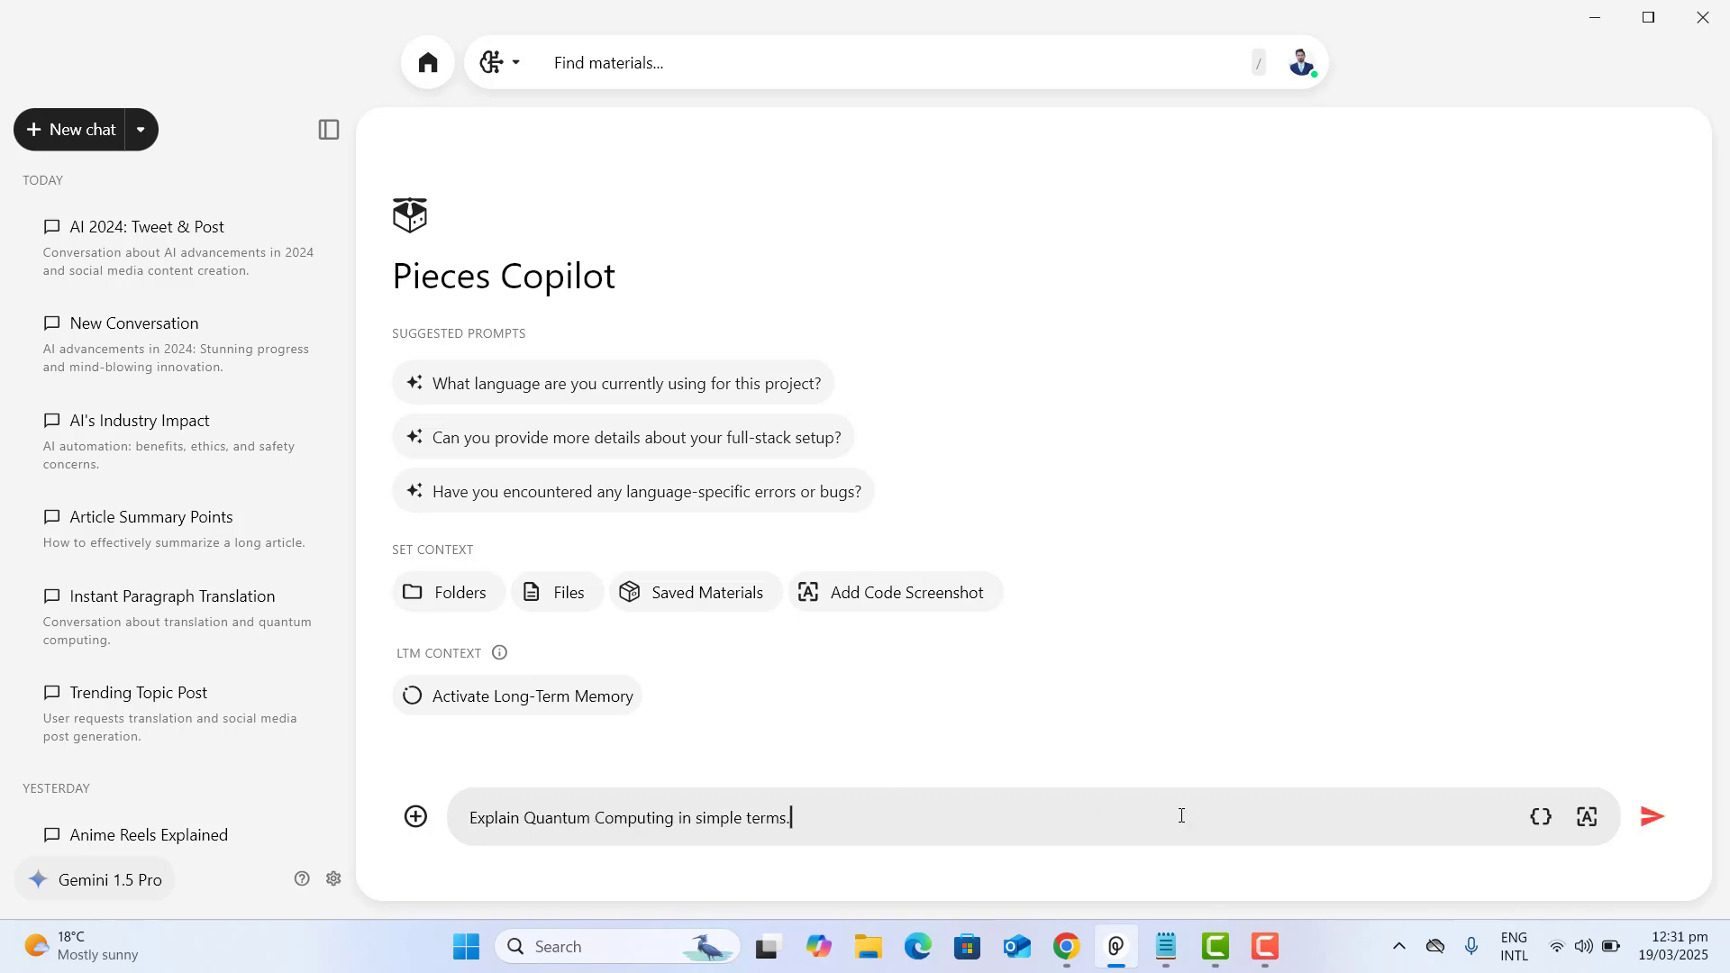
pyautogui.click(1648, 817)
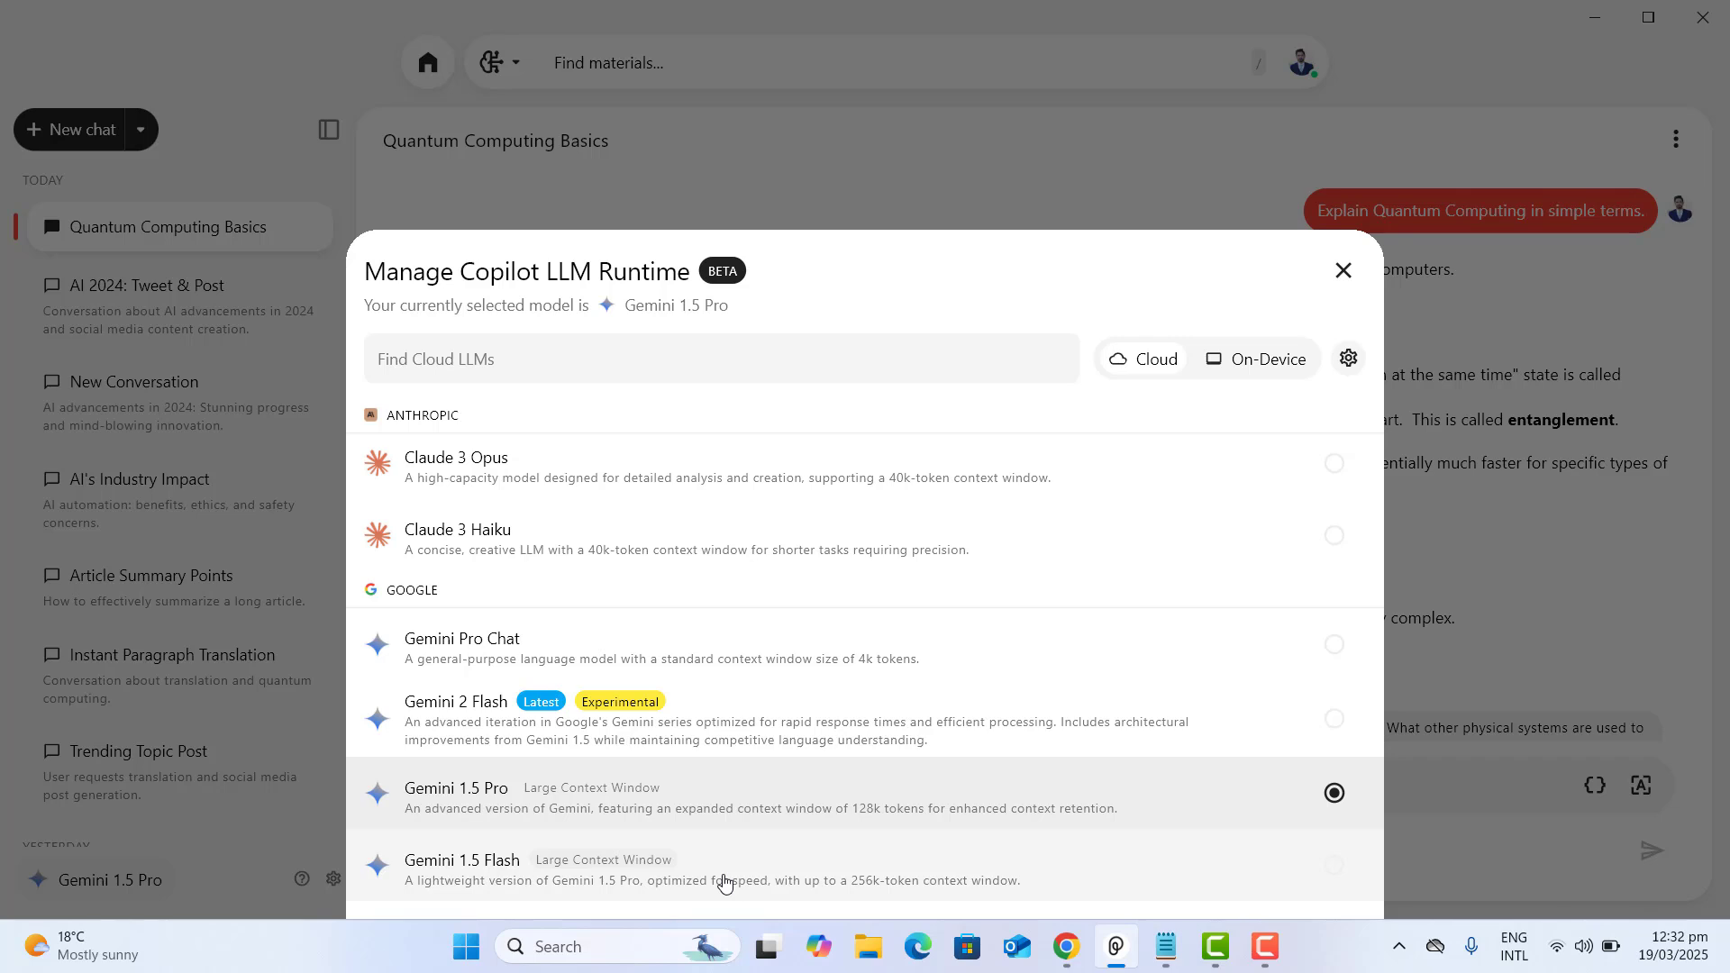
# Step: Switch the Copilot model to Gemini 1.5 Flash and start a new chat
pyautogui.click(724, 881)
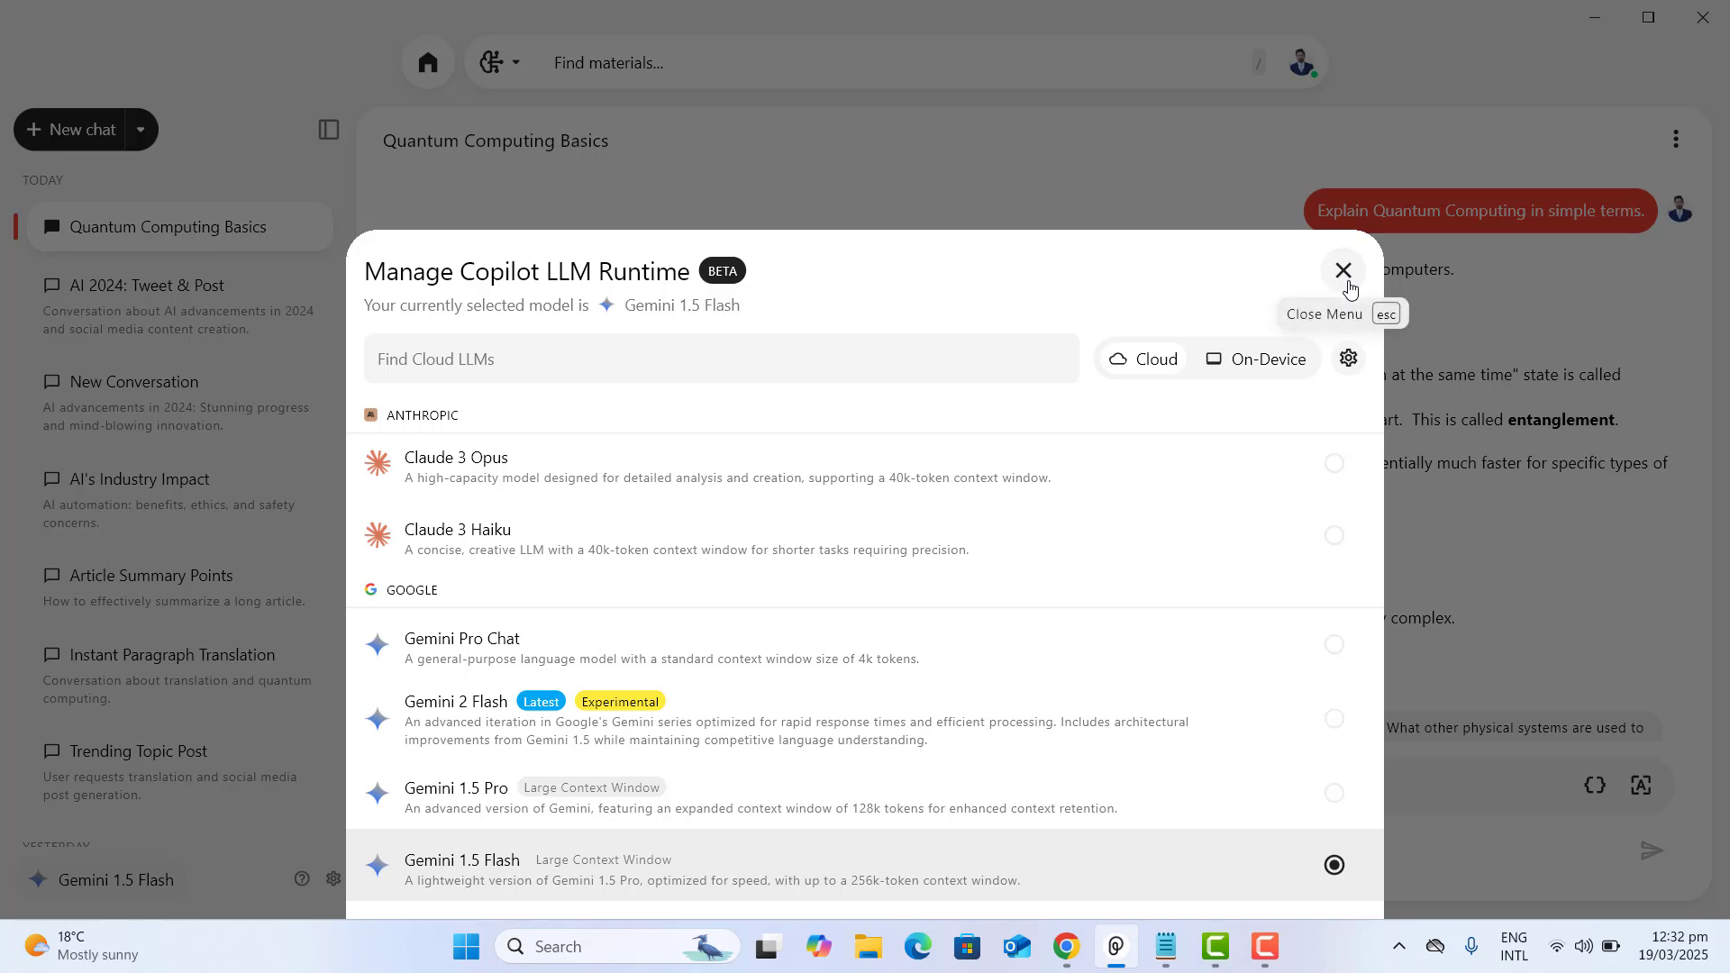
pyautogui.click(467, 873)
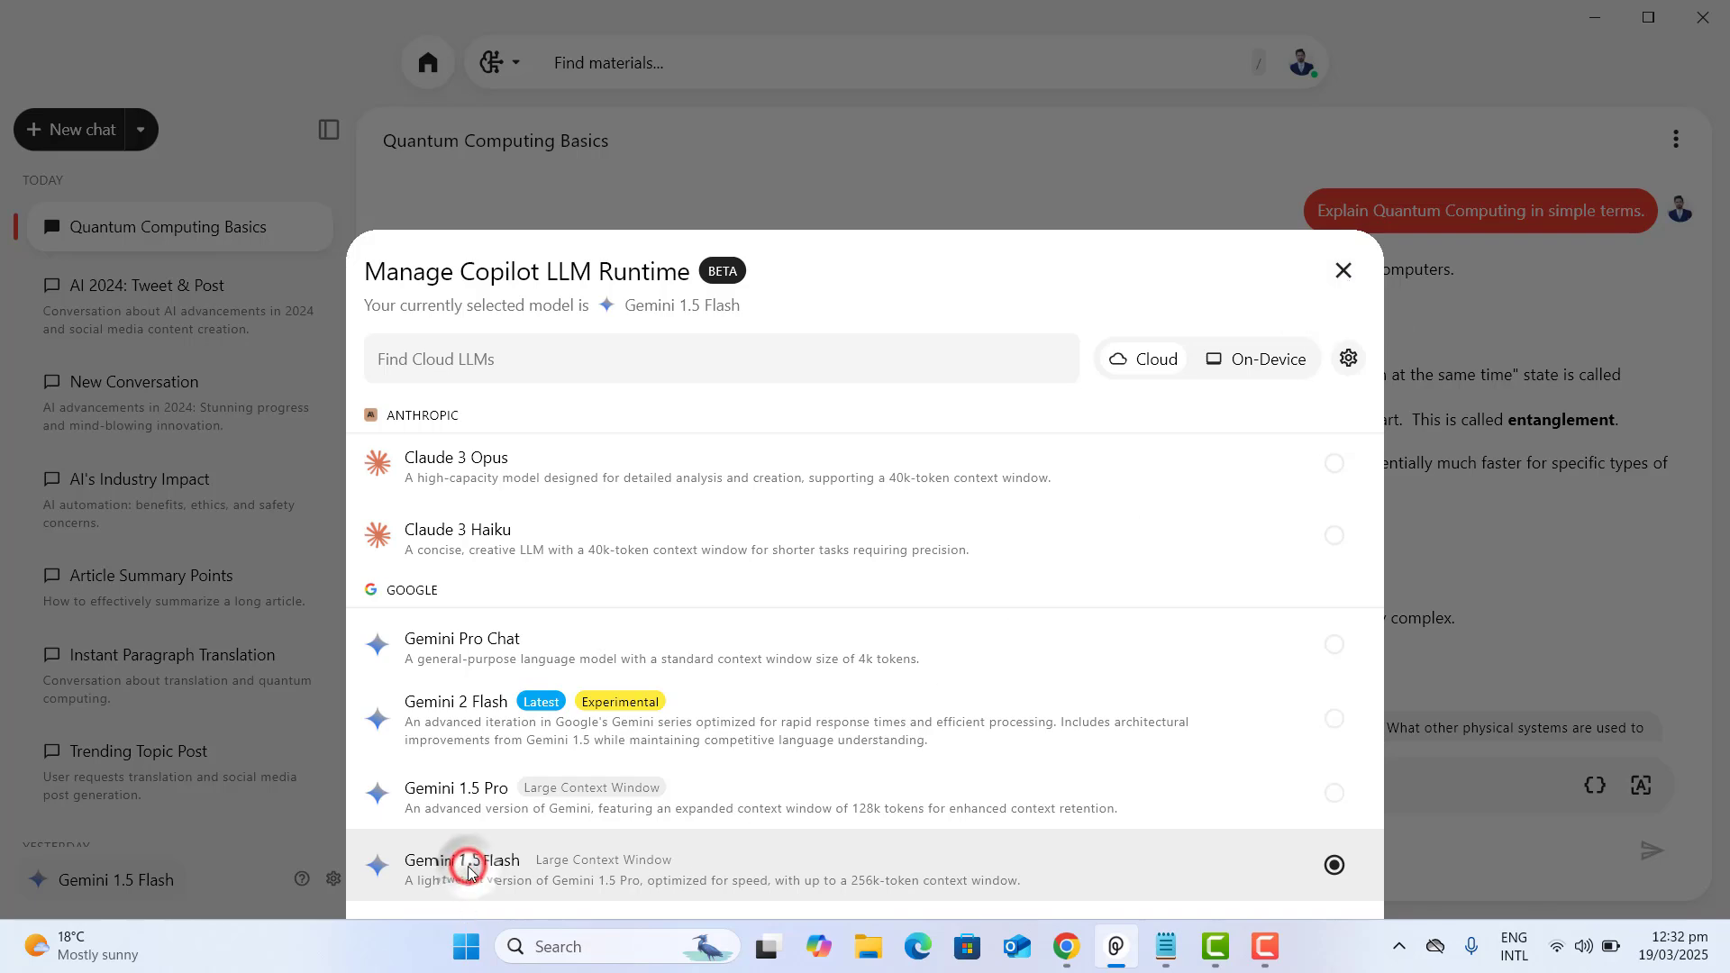
pyautogui.click(1343, 271)
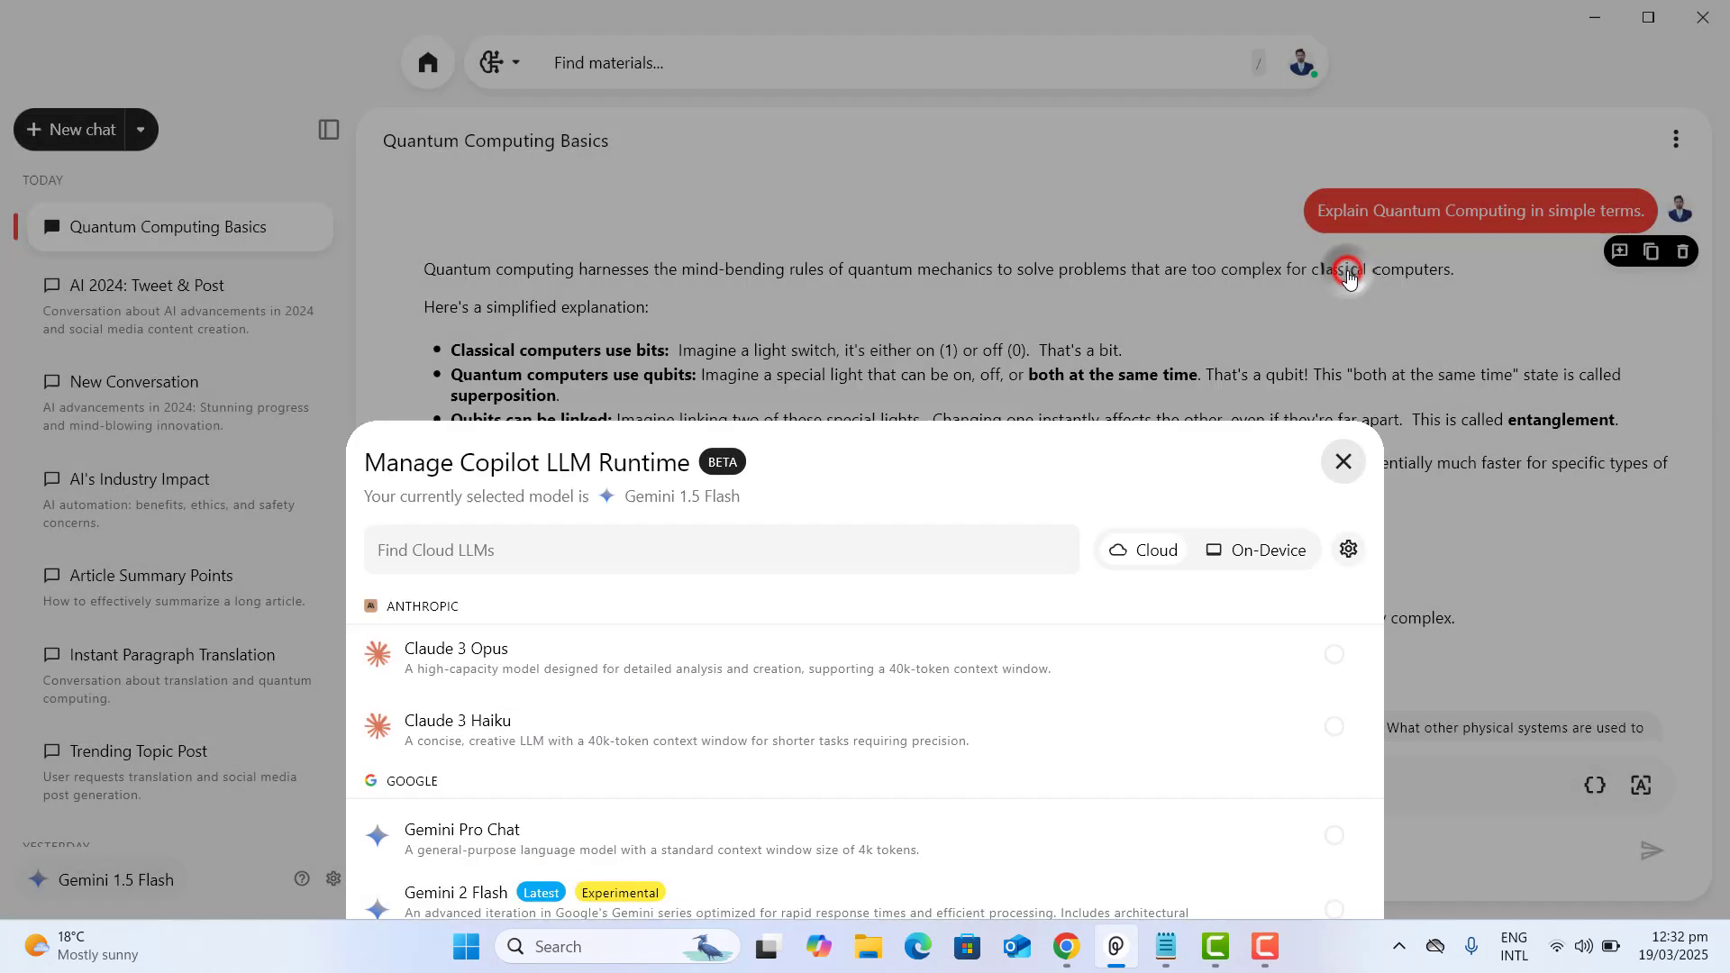
pyautogui.click(94, 135)
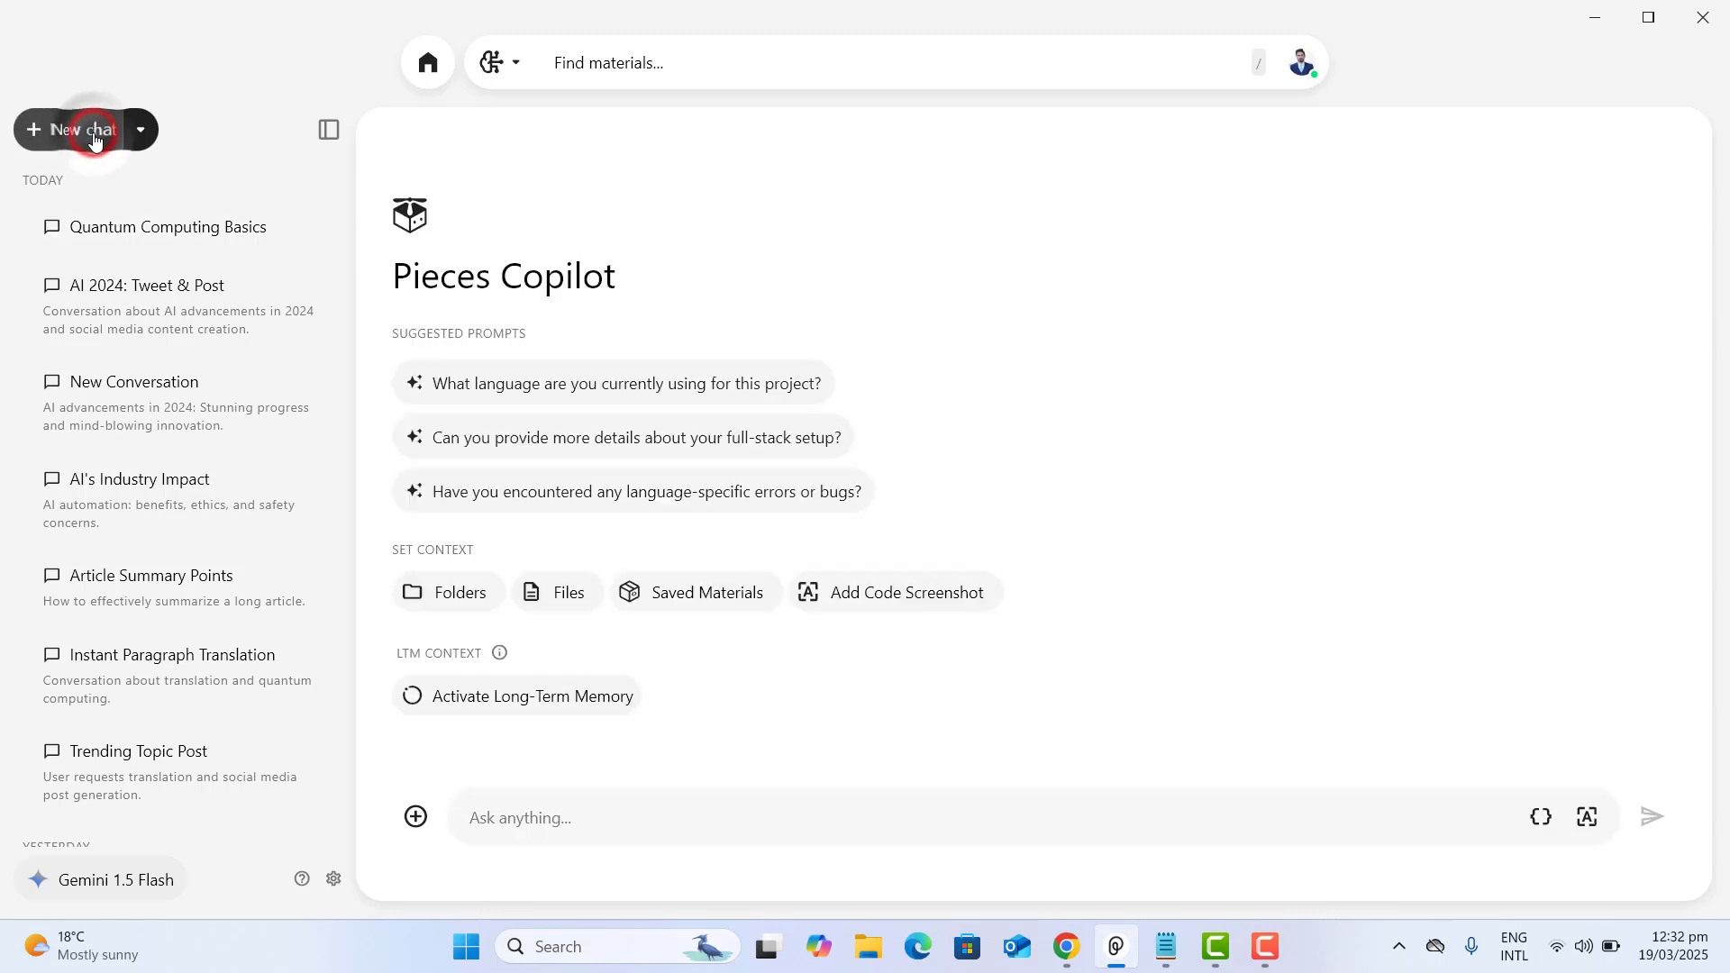
# Step: Send a two-line prompt with the greeting "hello, how are you?" followed by "Translate it into 5 languages."
pyautogui.click(521, 814)
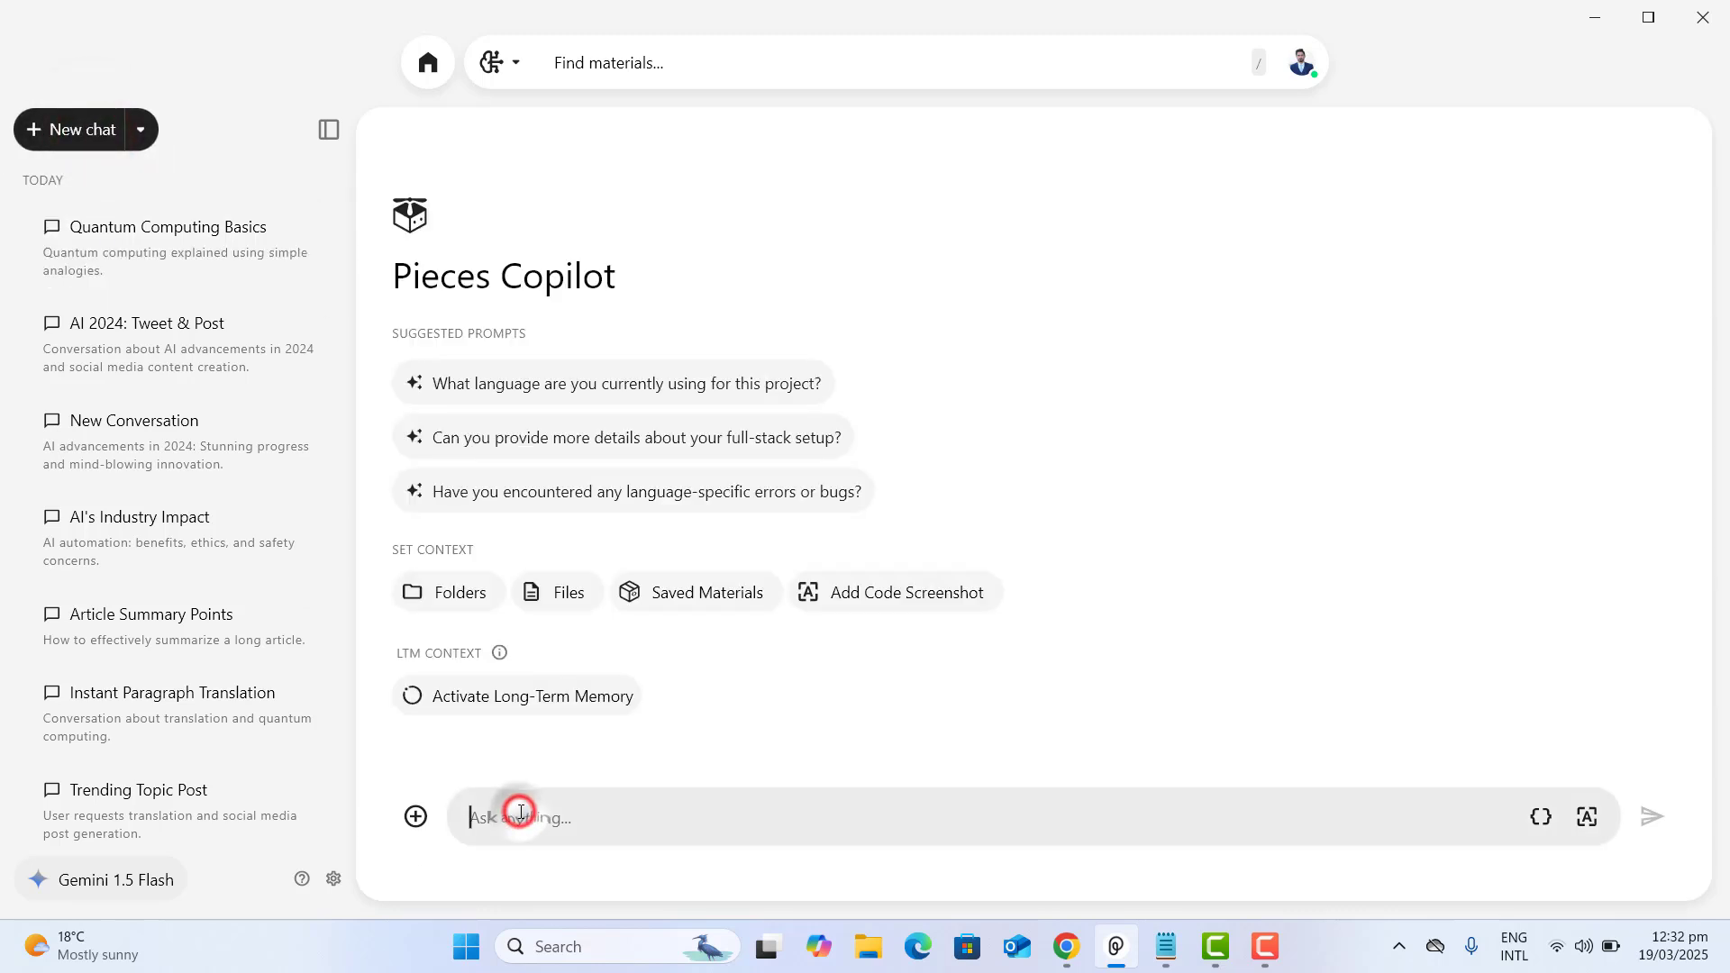
pyautogui.hotkey('ctrl', 'v')
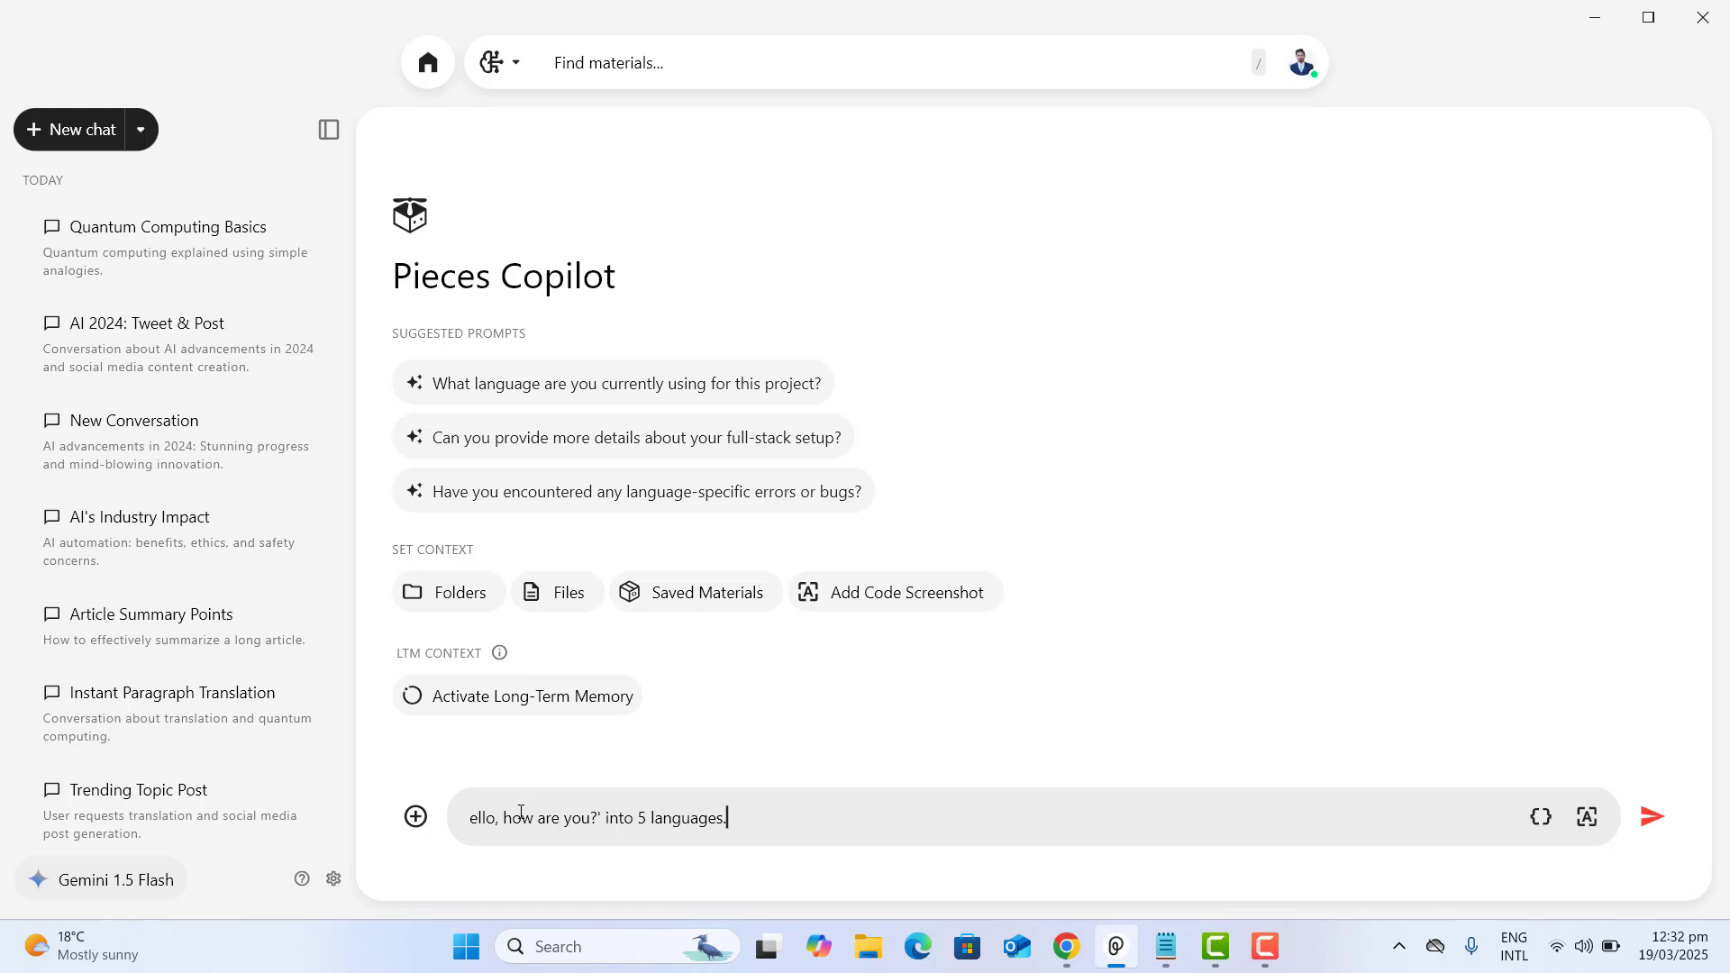
pyautogui.hotkey('shift', 'Return')
pyautogui.write('Translate it')
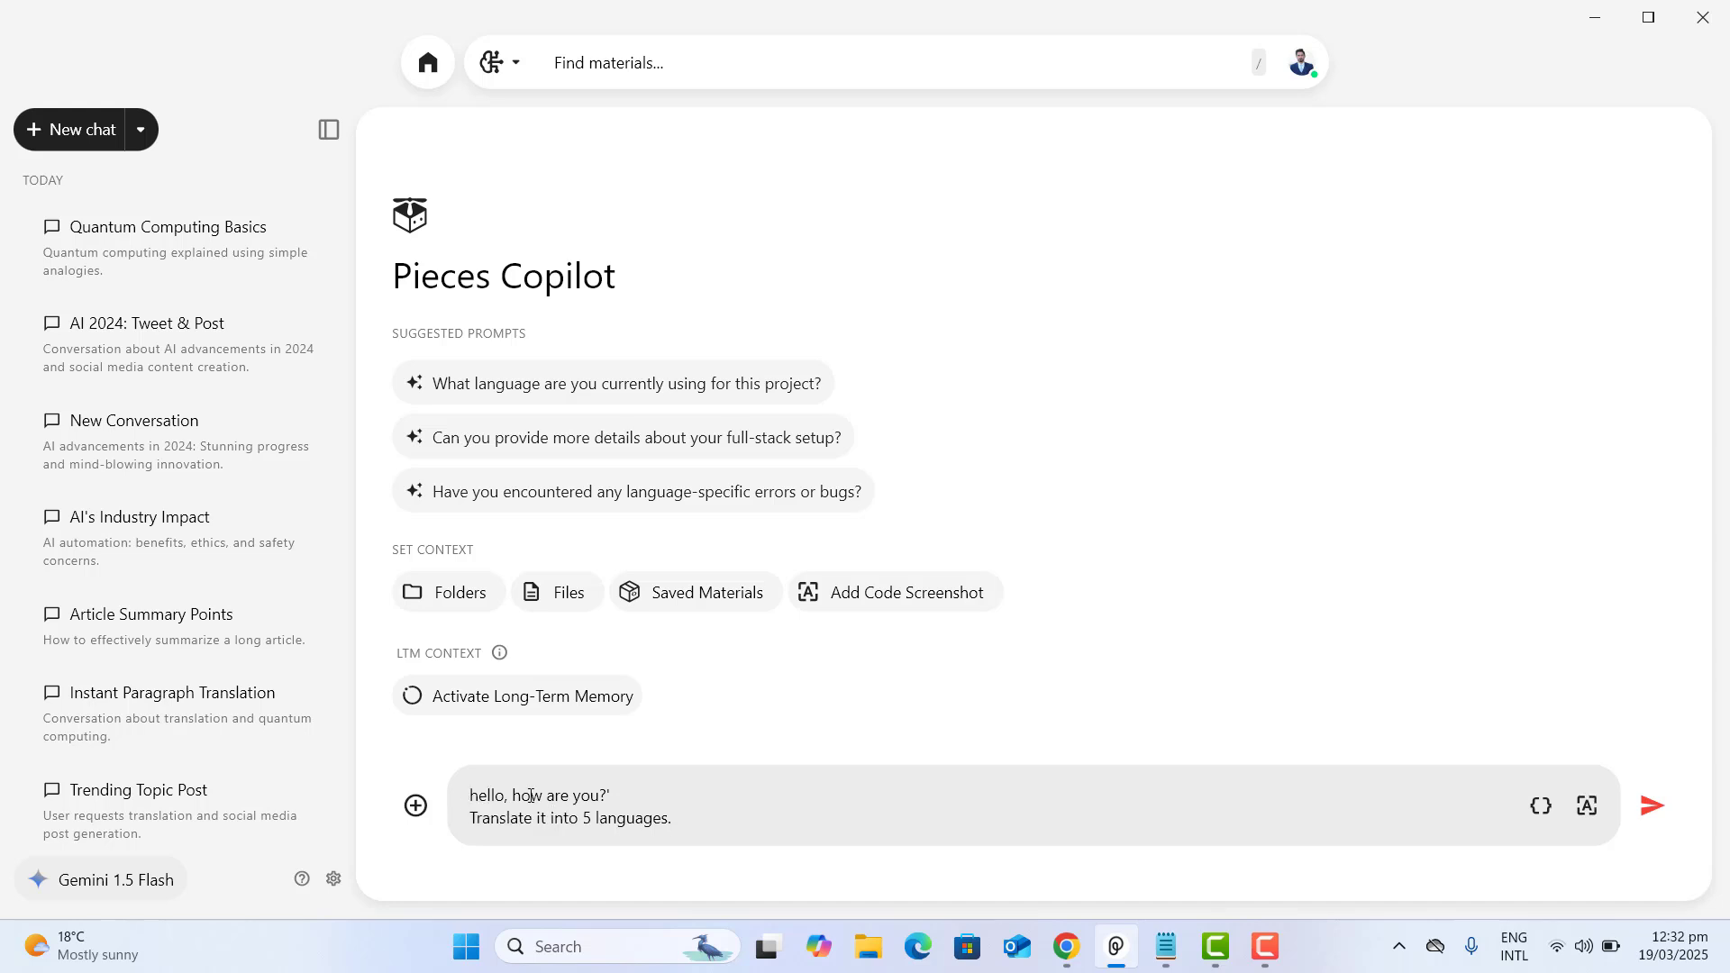
pyautogui.click(705, 824)
pyautogui.press('Return')
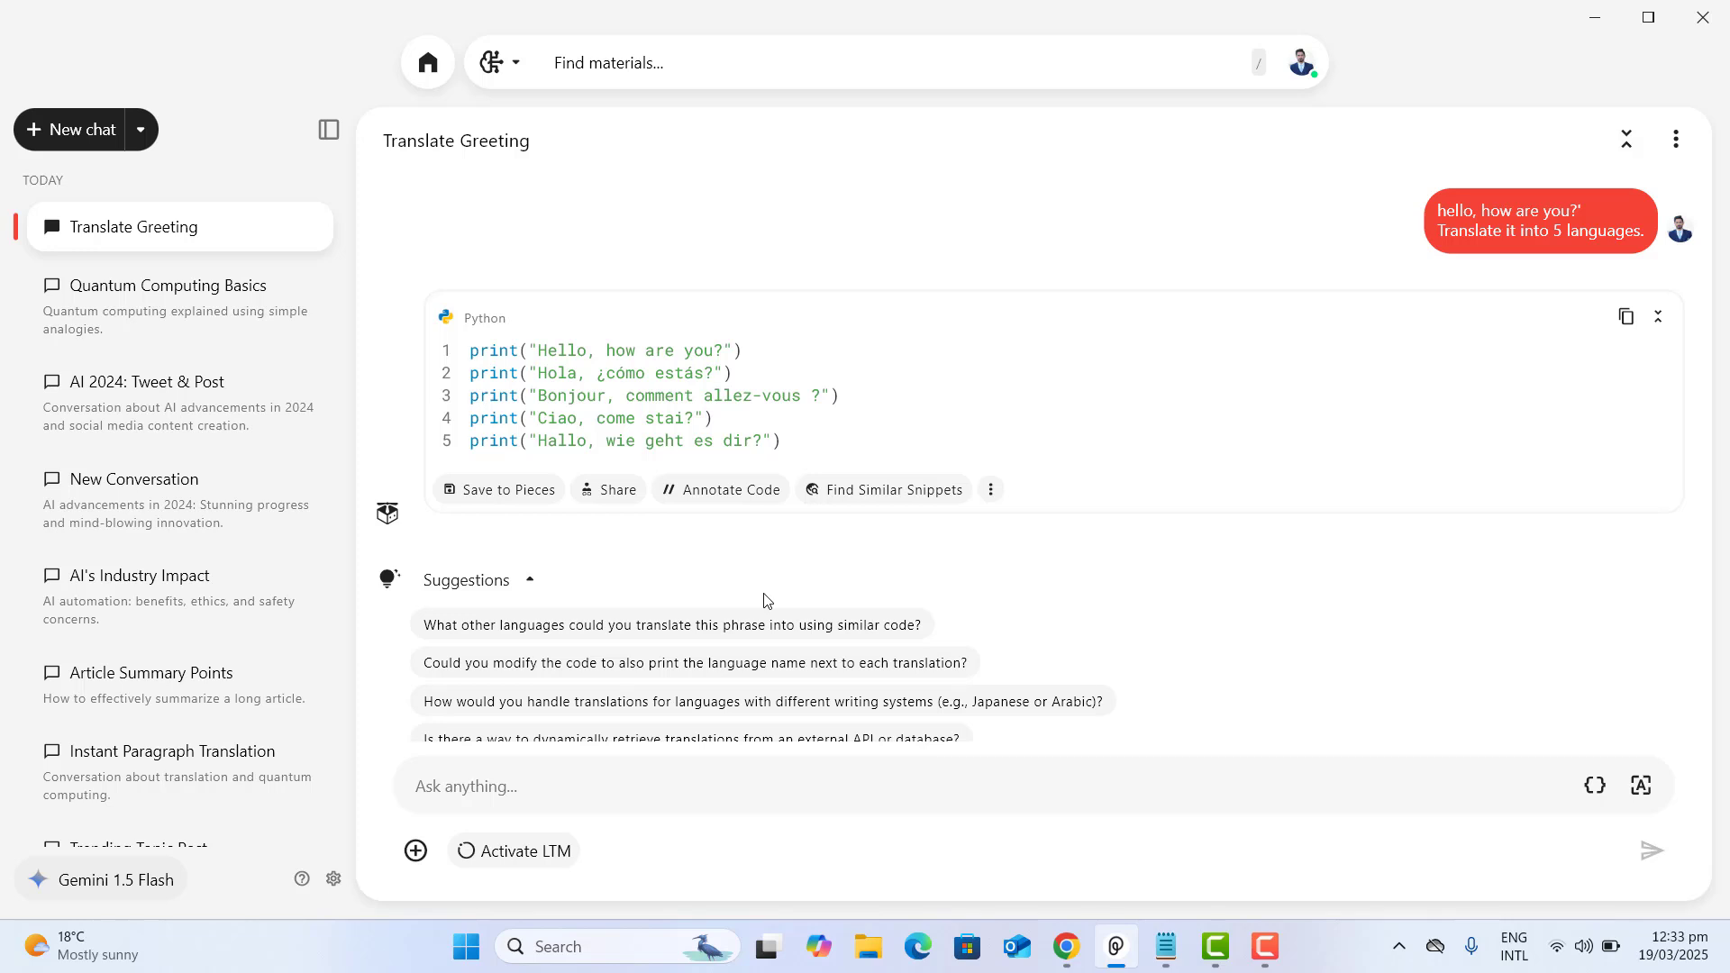
# Step: Send the follow-up "please also add the language name with the translation, so that we can understand"
pyautogui.click(579, 780)
pyautogui.write('please also a')
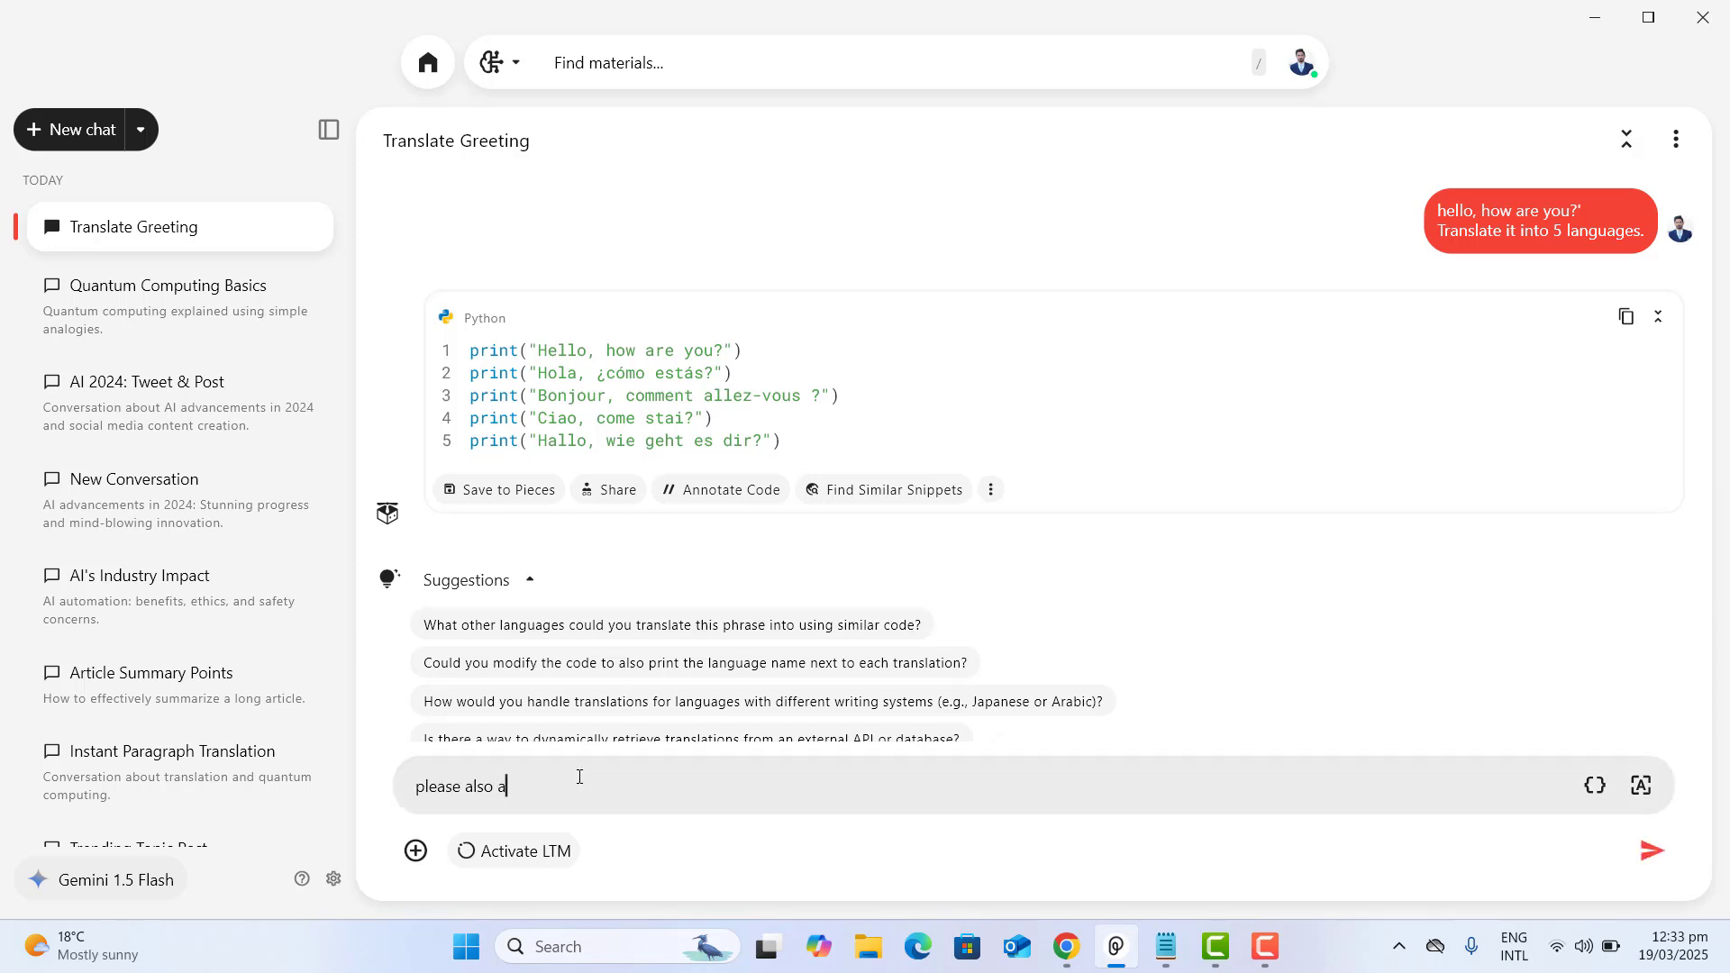
pyautogui.write('dd the language name with the ')
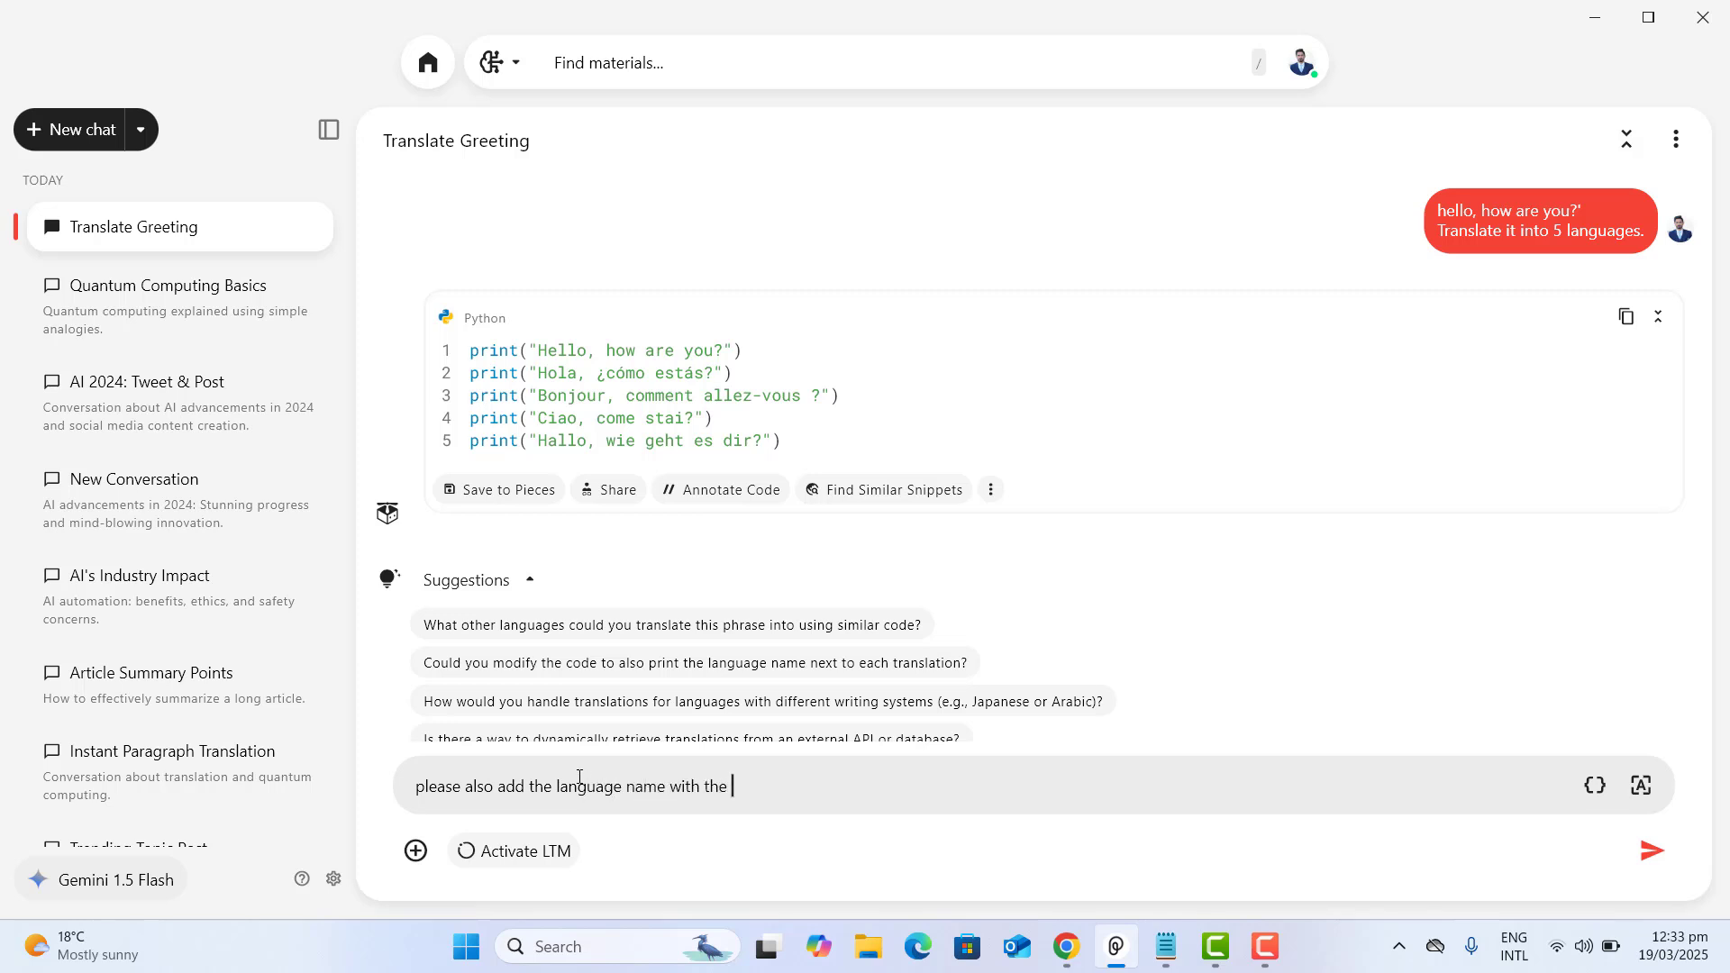
pyautogui.write('translation')
pyautogui.write(', so that we can undert')
pyautogui.write('tand')
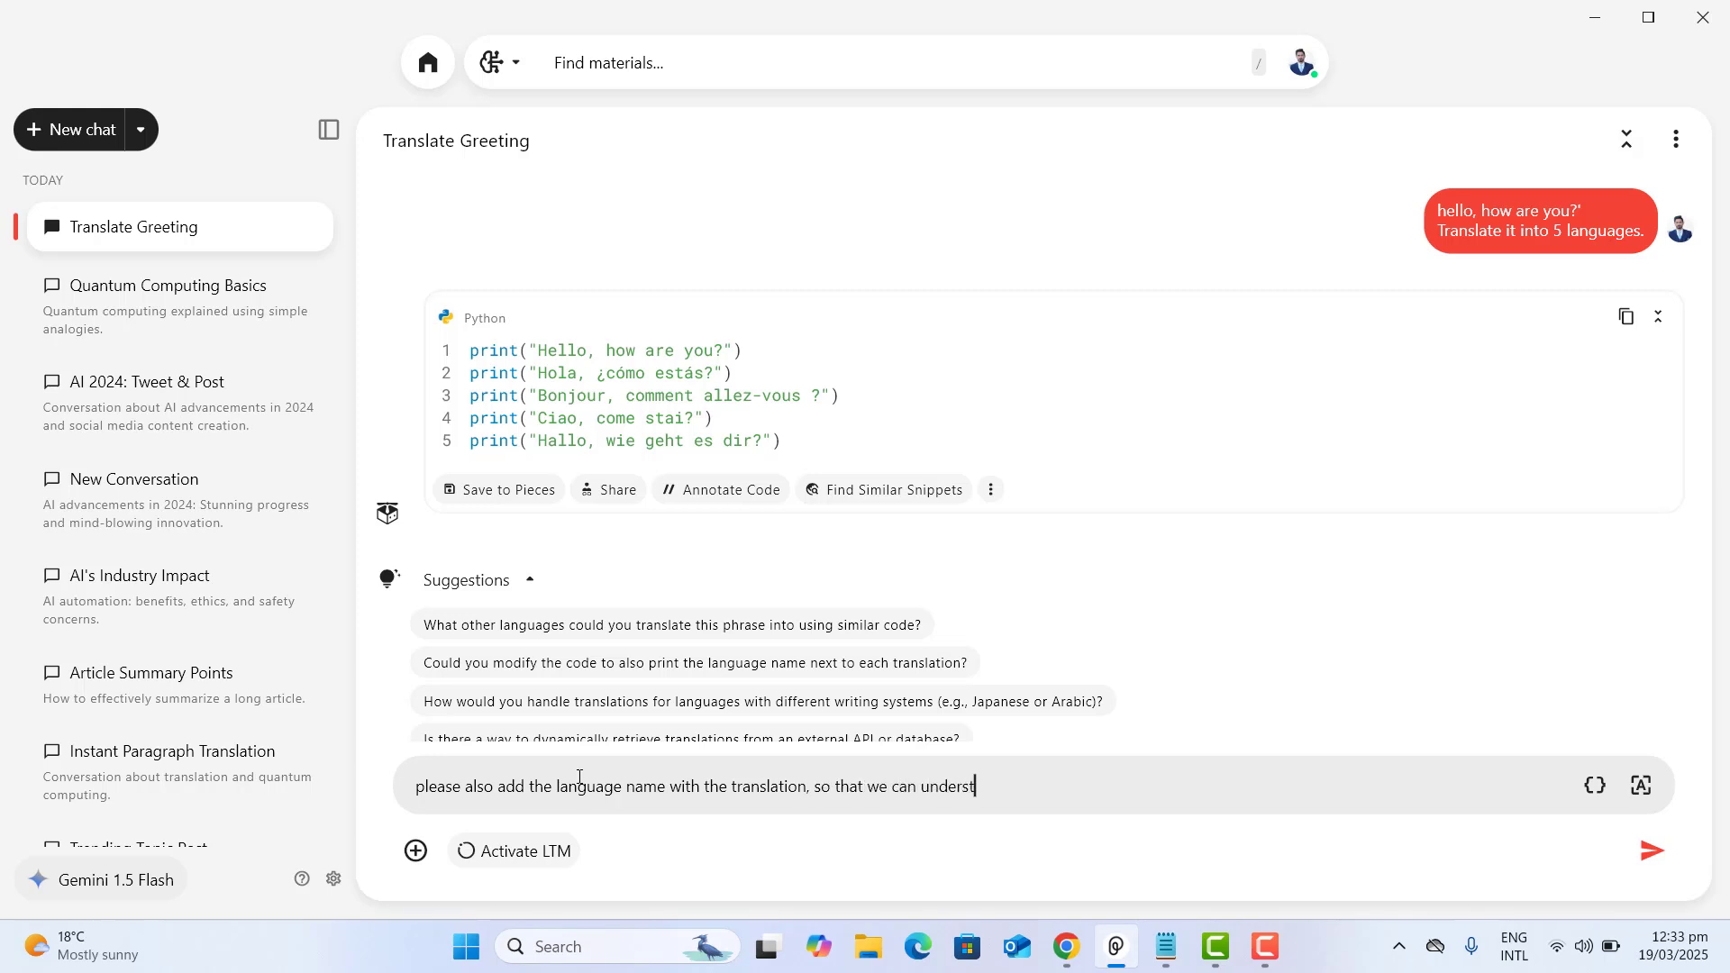
pyautogui.press('Return')
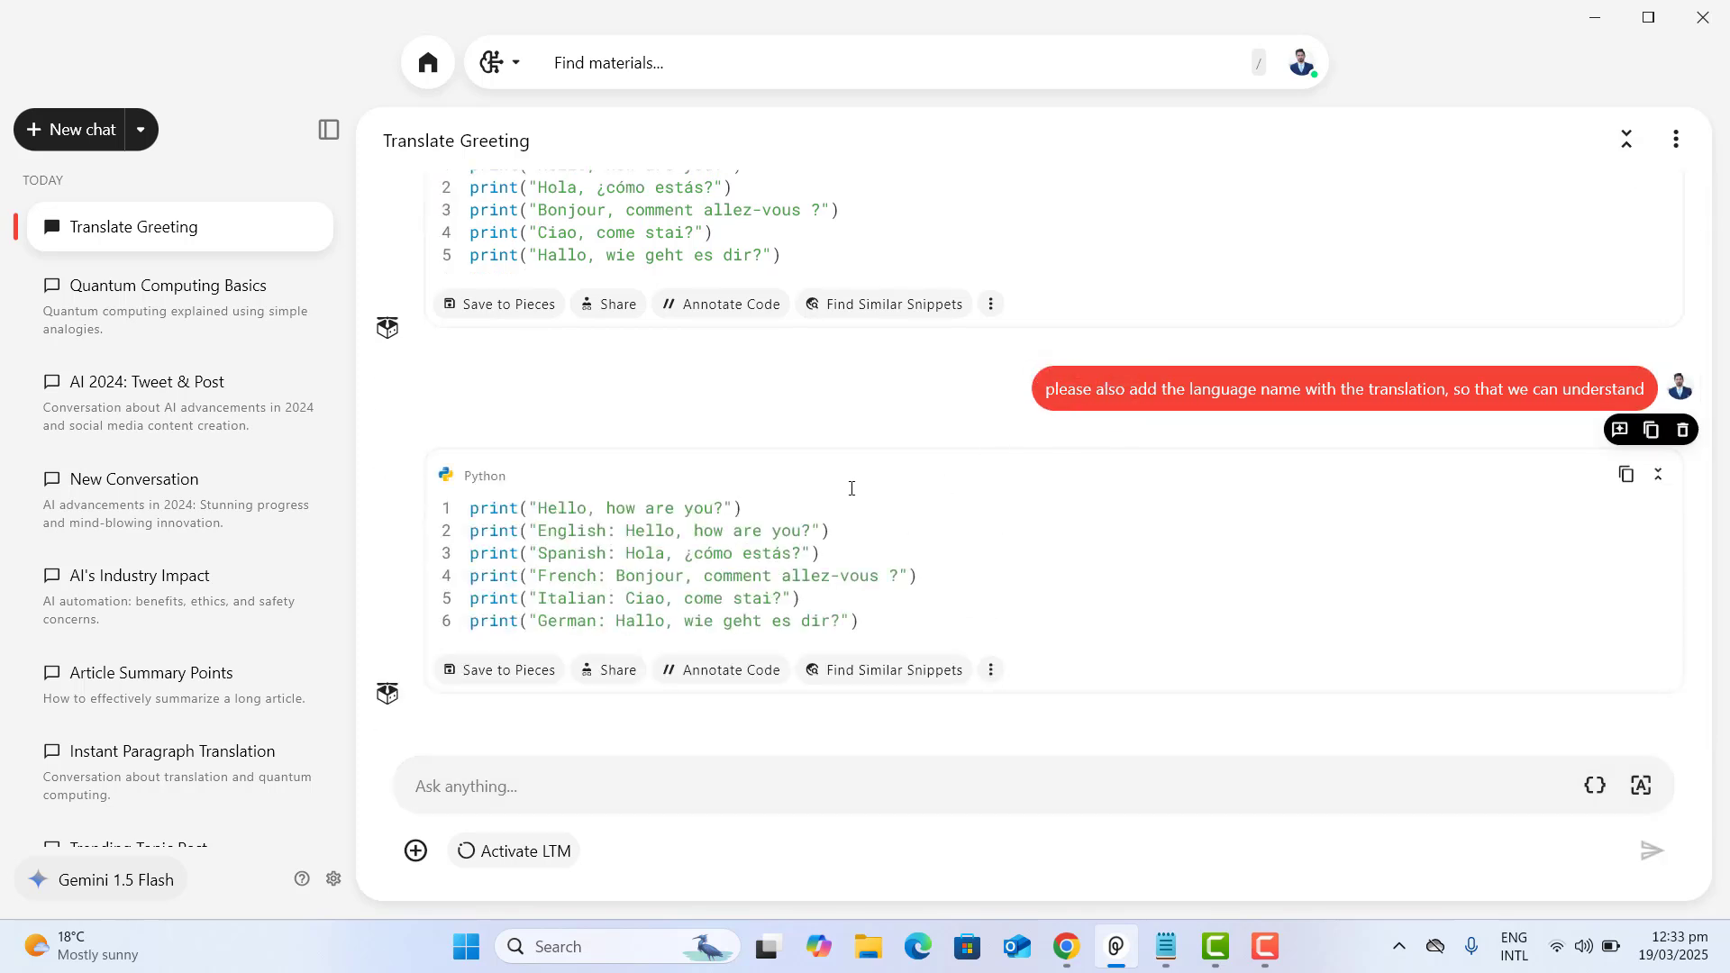
# Step: Compare the first translation output with the revised one that includes language names
pyautogui.scroll(1, 1719, 542)
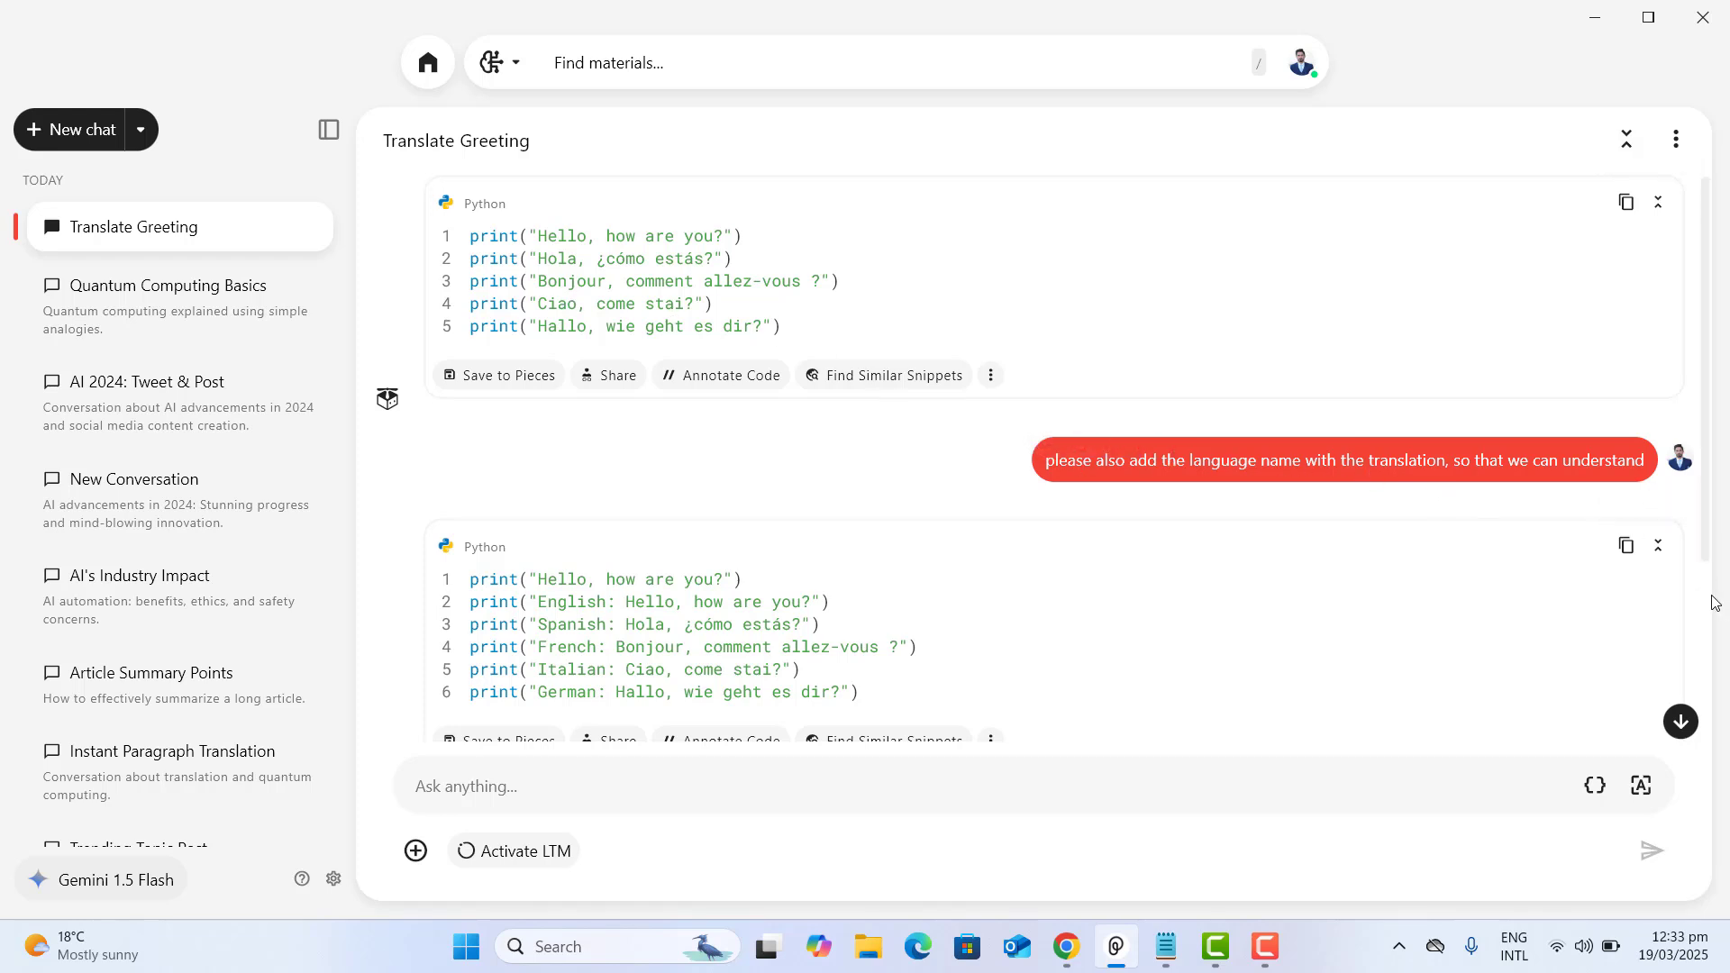
pyautogui.moveTo(1708, 548); pyautogui.dragTo(1712, 626)
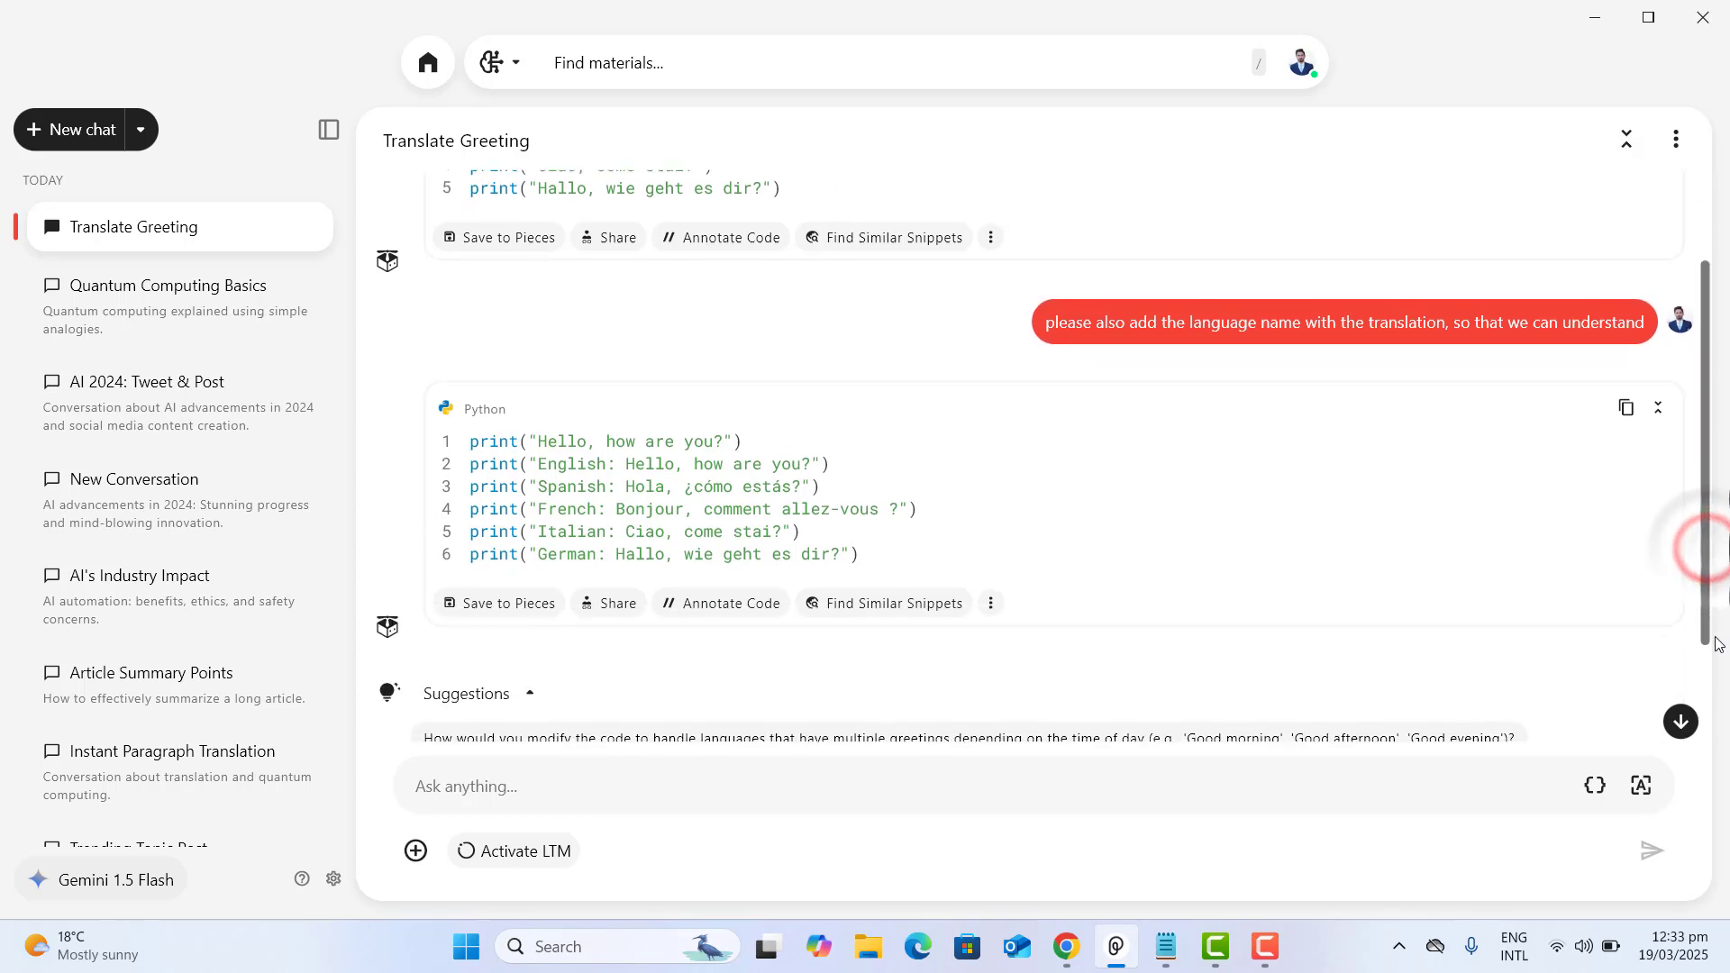
pyautogui.click(1063, 566)
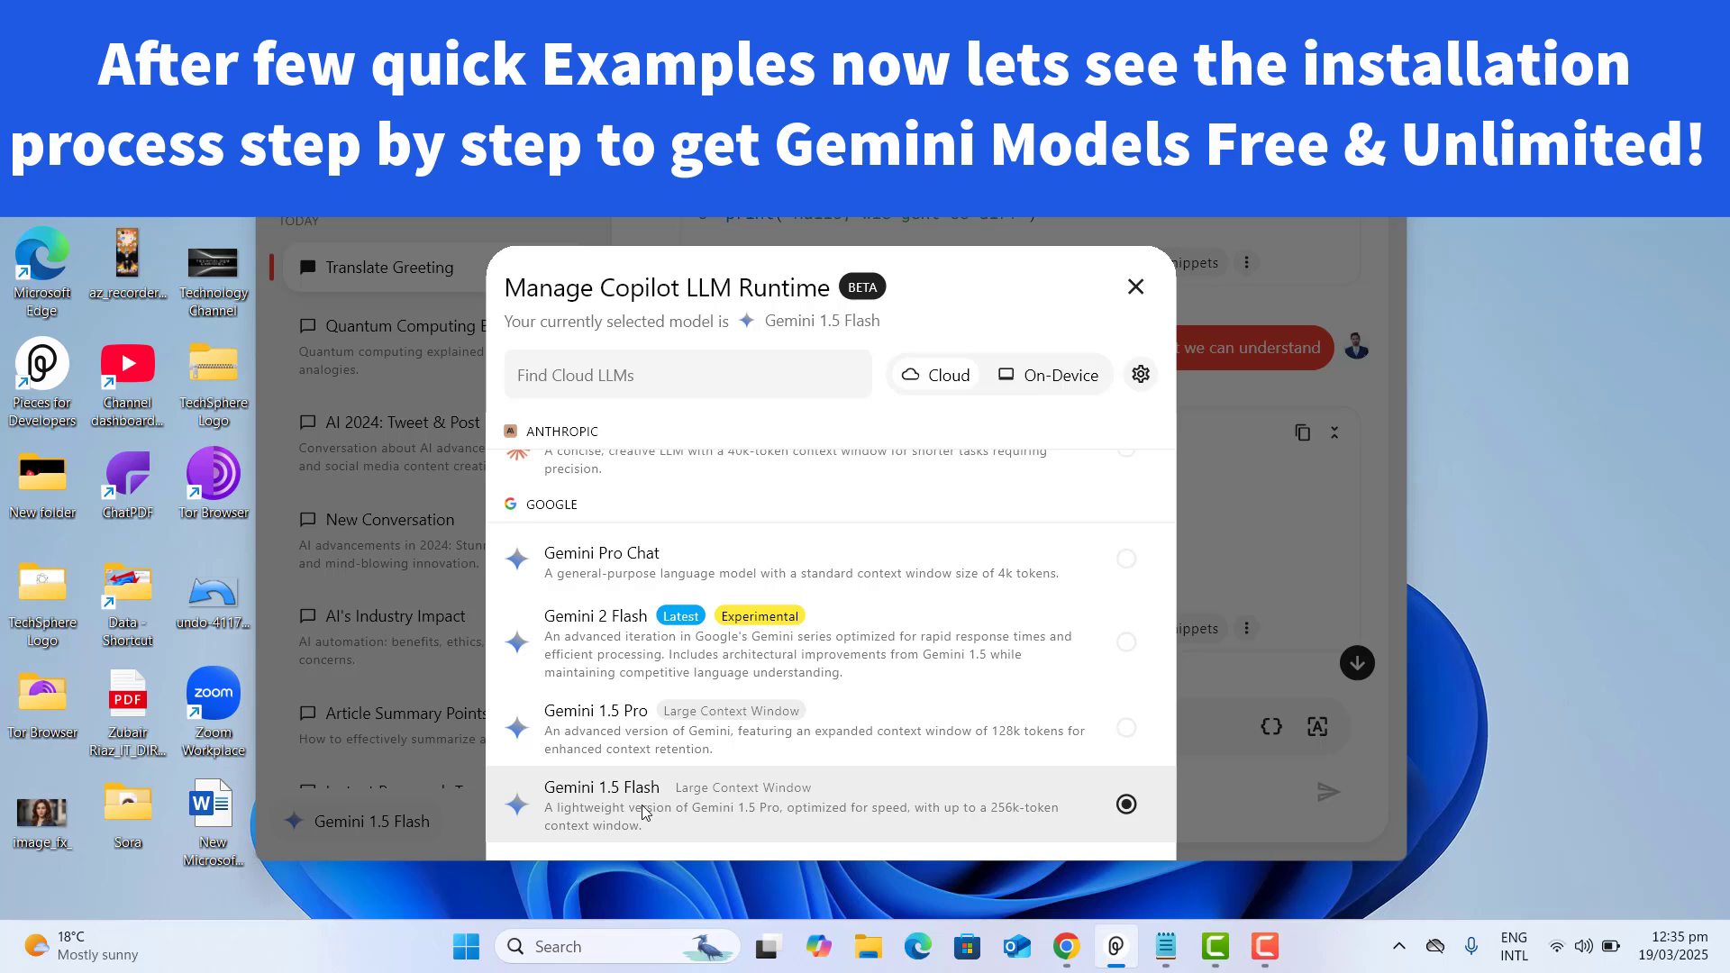
# Step: Close the model manager and the Pieces desktop app, and open the PiecesOS background service's panel
pyautogui.click(1131, 287)
pyautogui.hotkey('alt', 'F4')
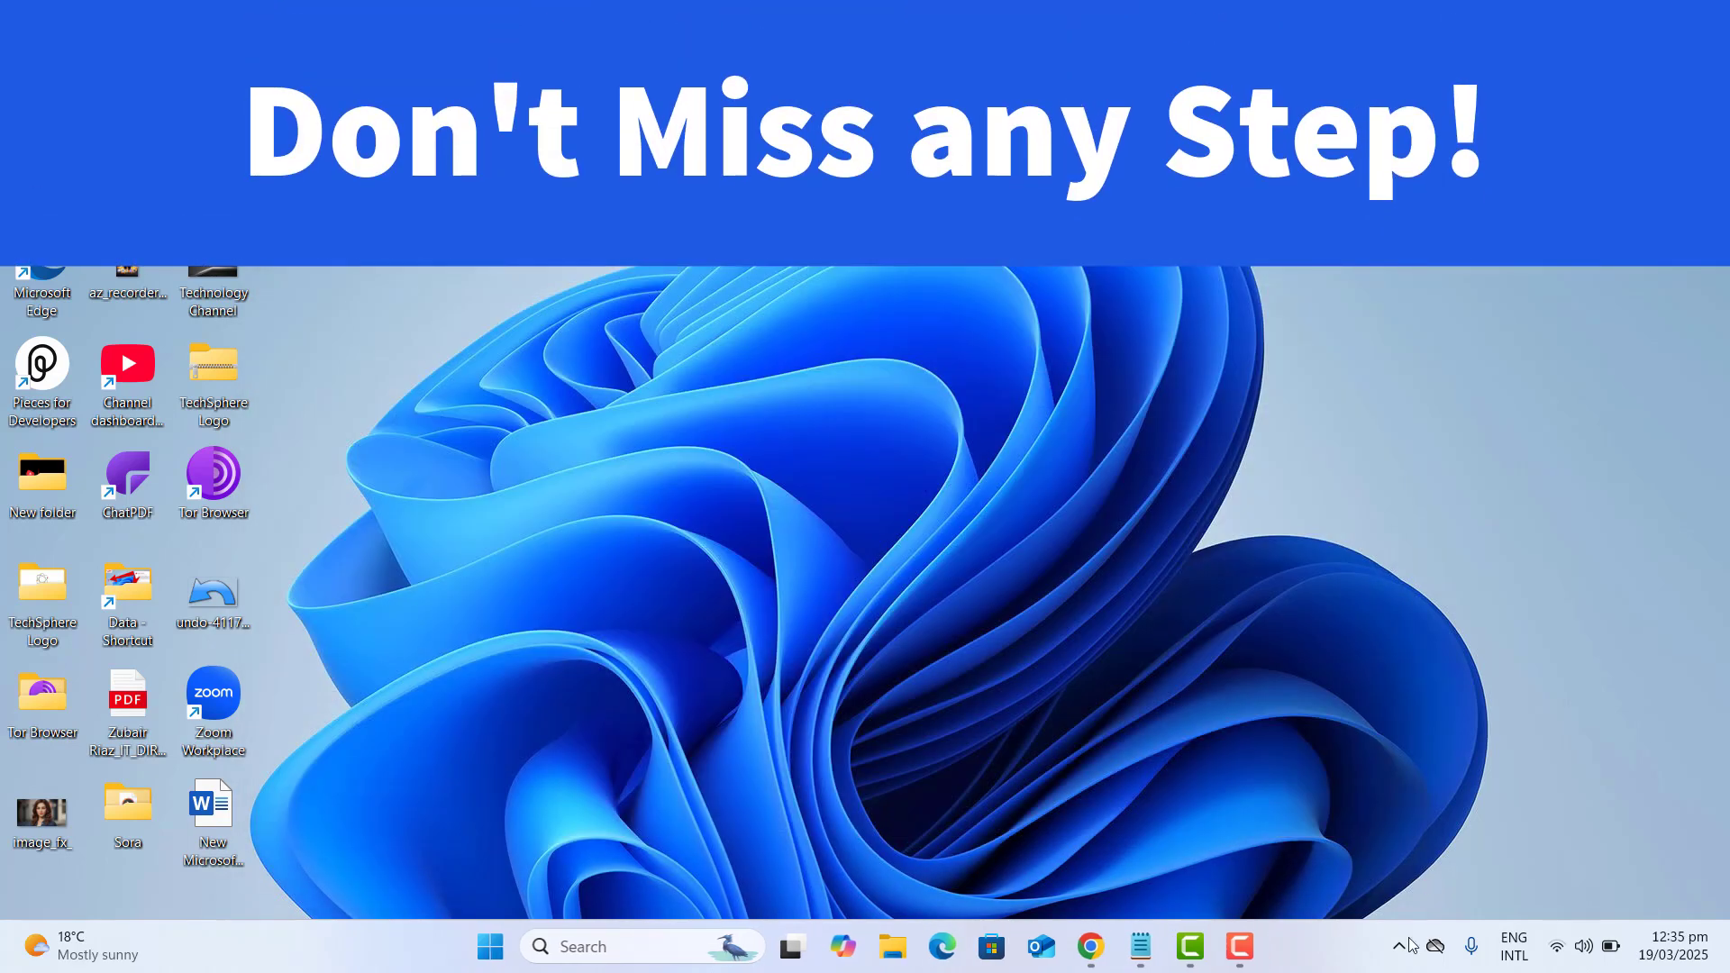
pyautogui.click(1401, 957)
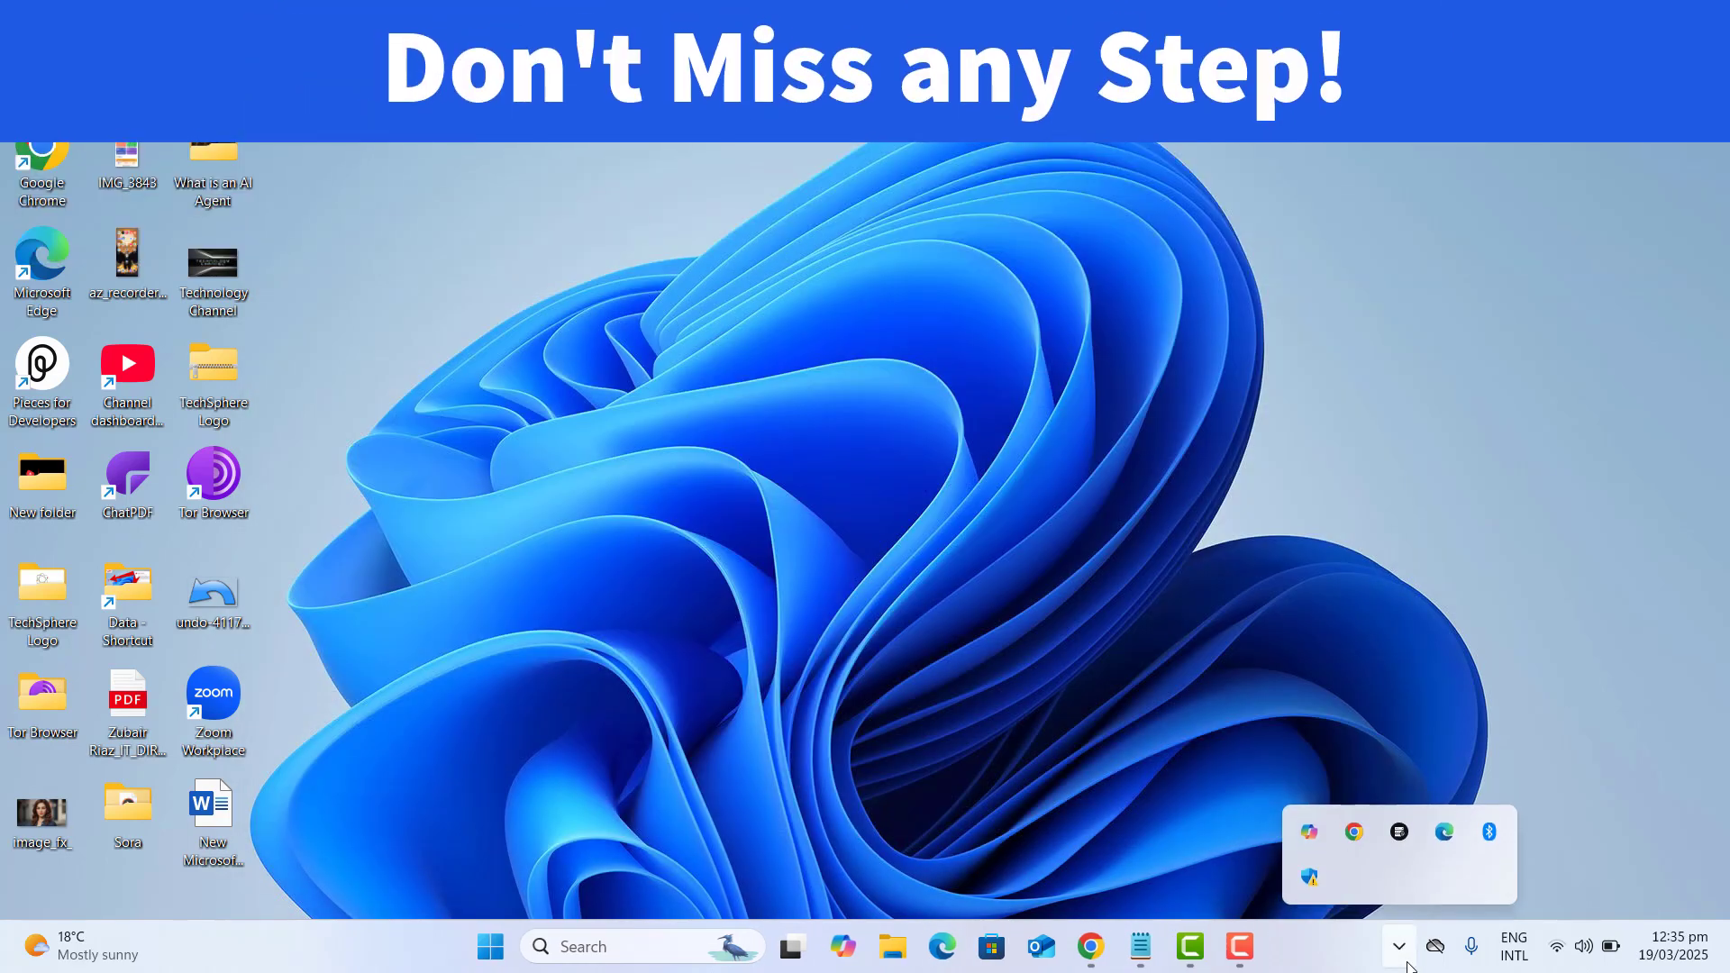
pyautogui.click(1400, 832)
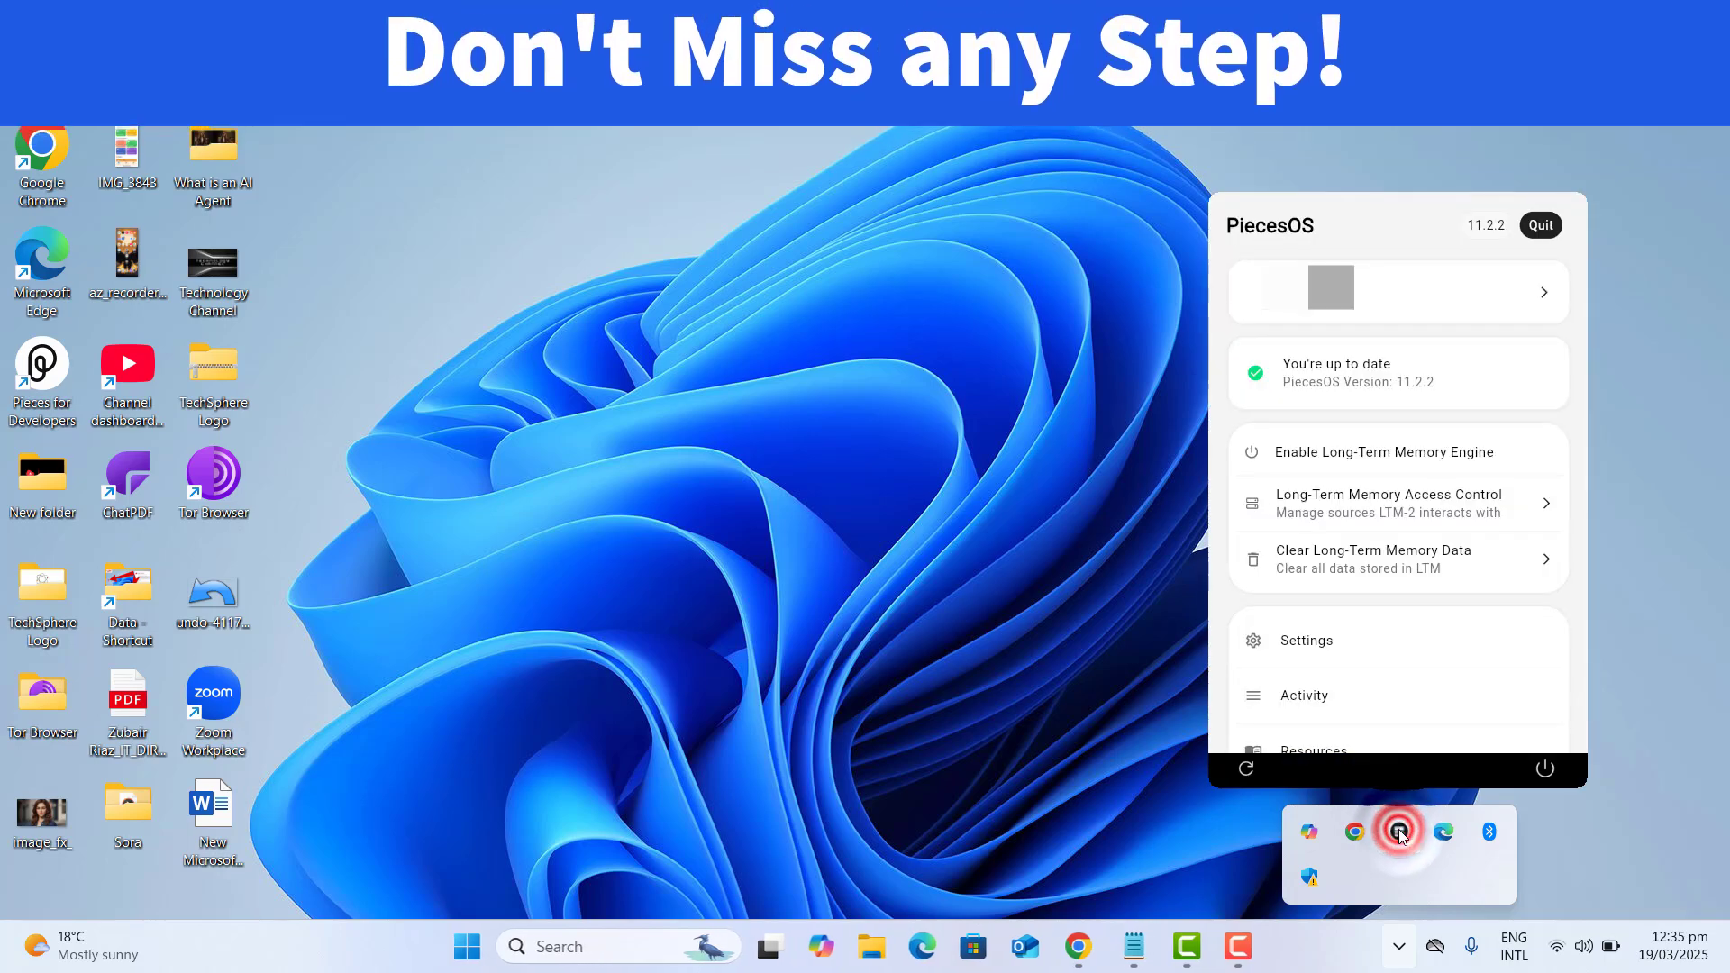
# Step: Search Windows for "pieces" and launch the Pieces for Developers app
pyautogui.click(607, 948)
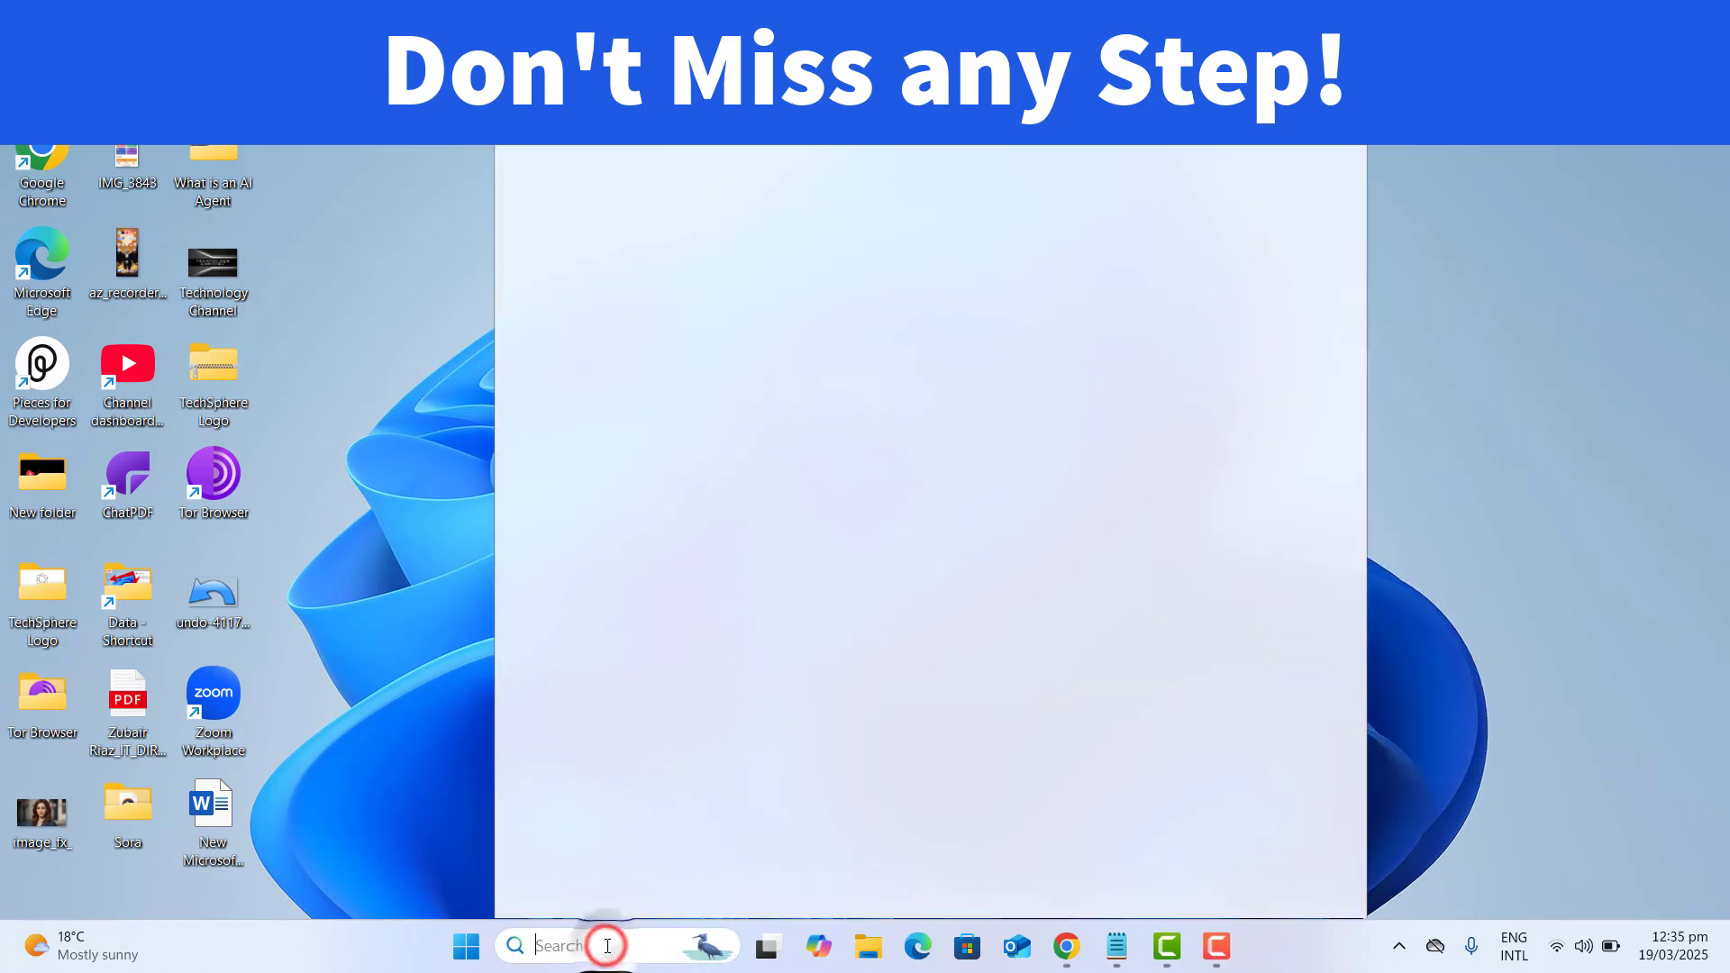
pyautogui.write('pieces')
pyautogui.click(656, 240)
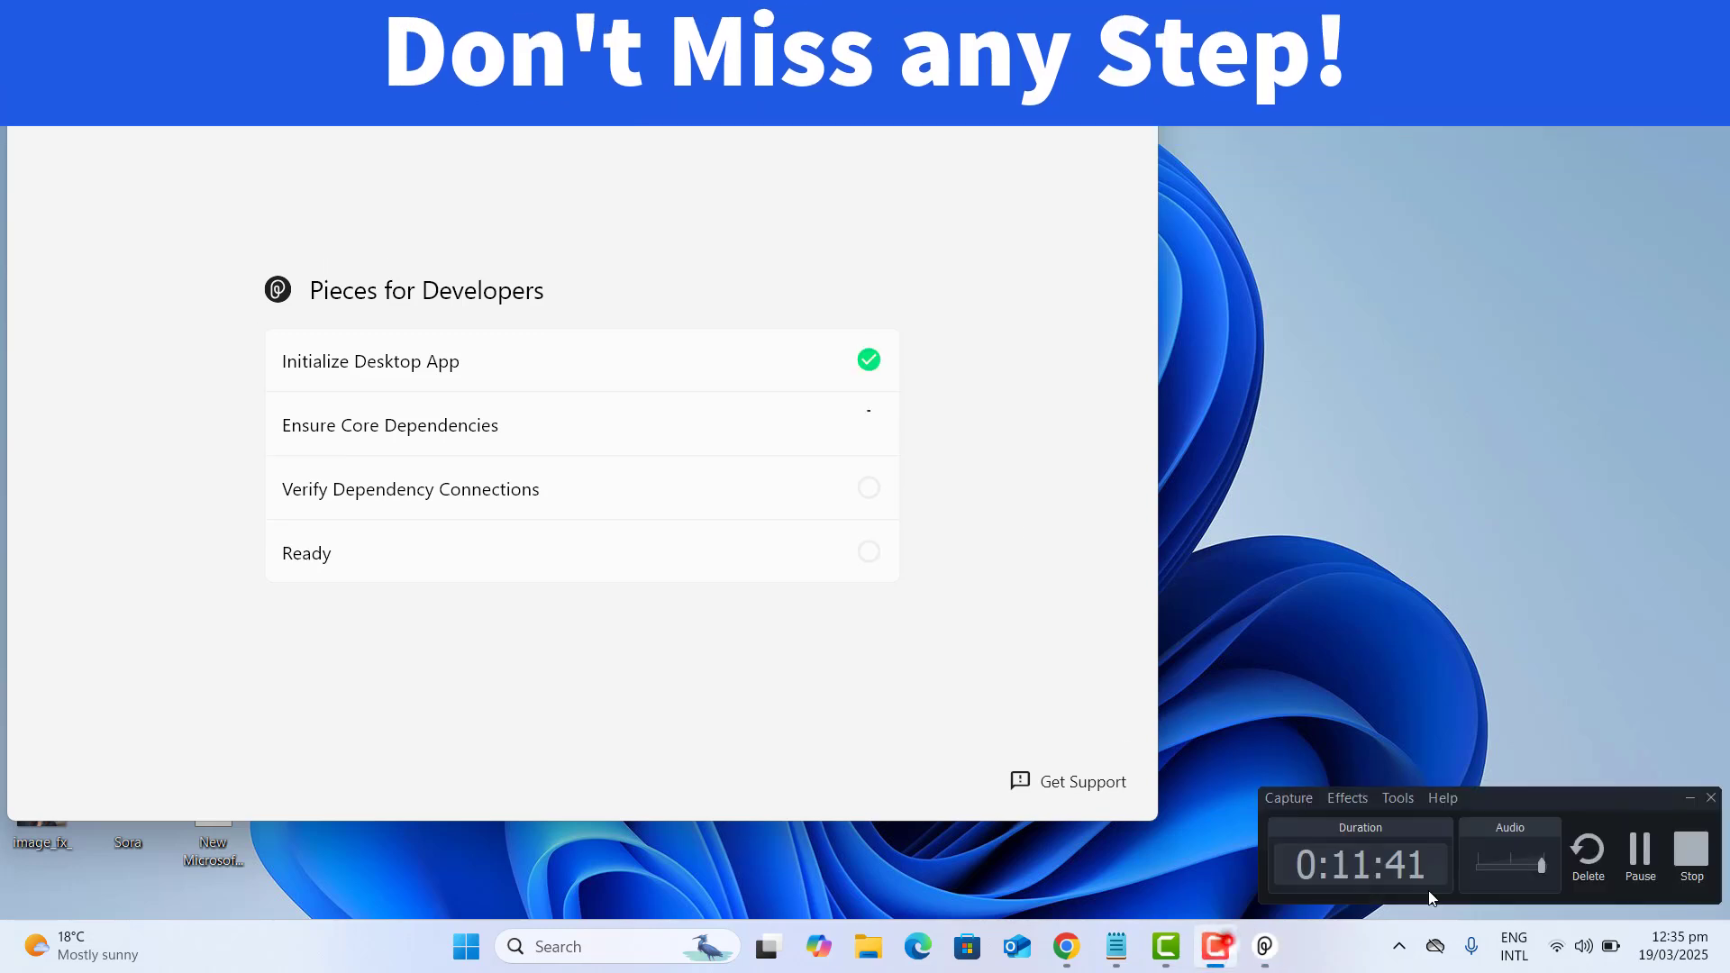
pyautogui.click(1628, 854)
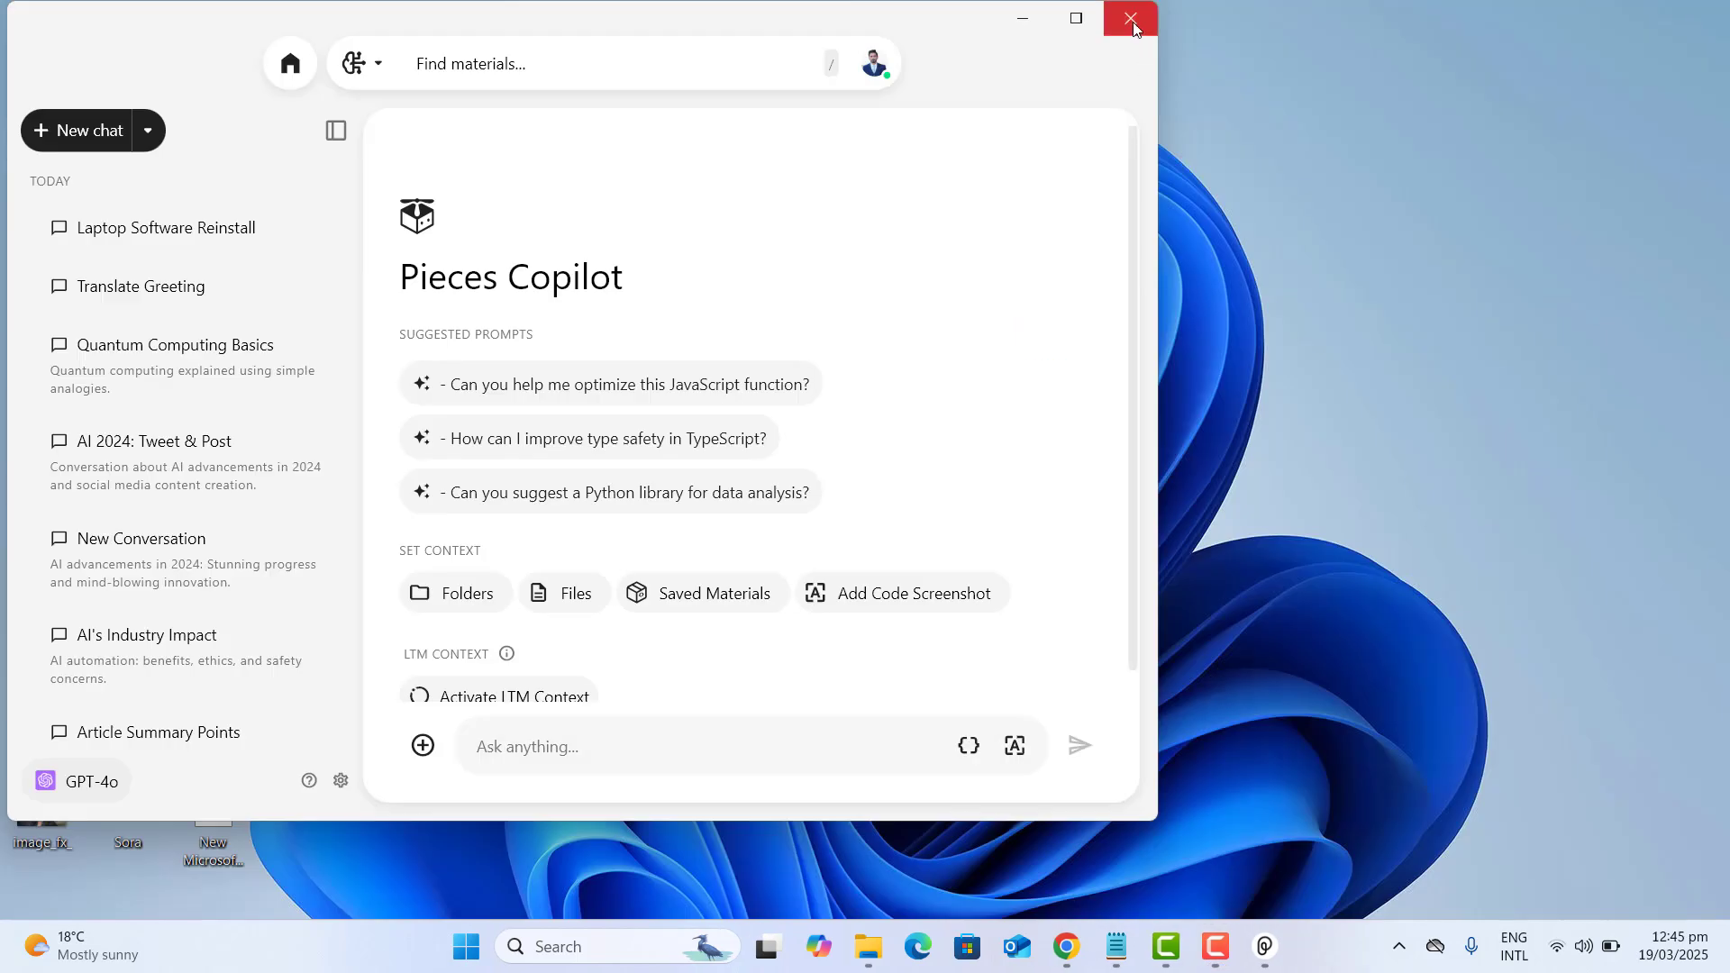
# Step: Close the Pieces desktop app and open the PiecesOS service running in the background
pyautogui.click(1400, 946)
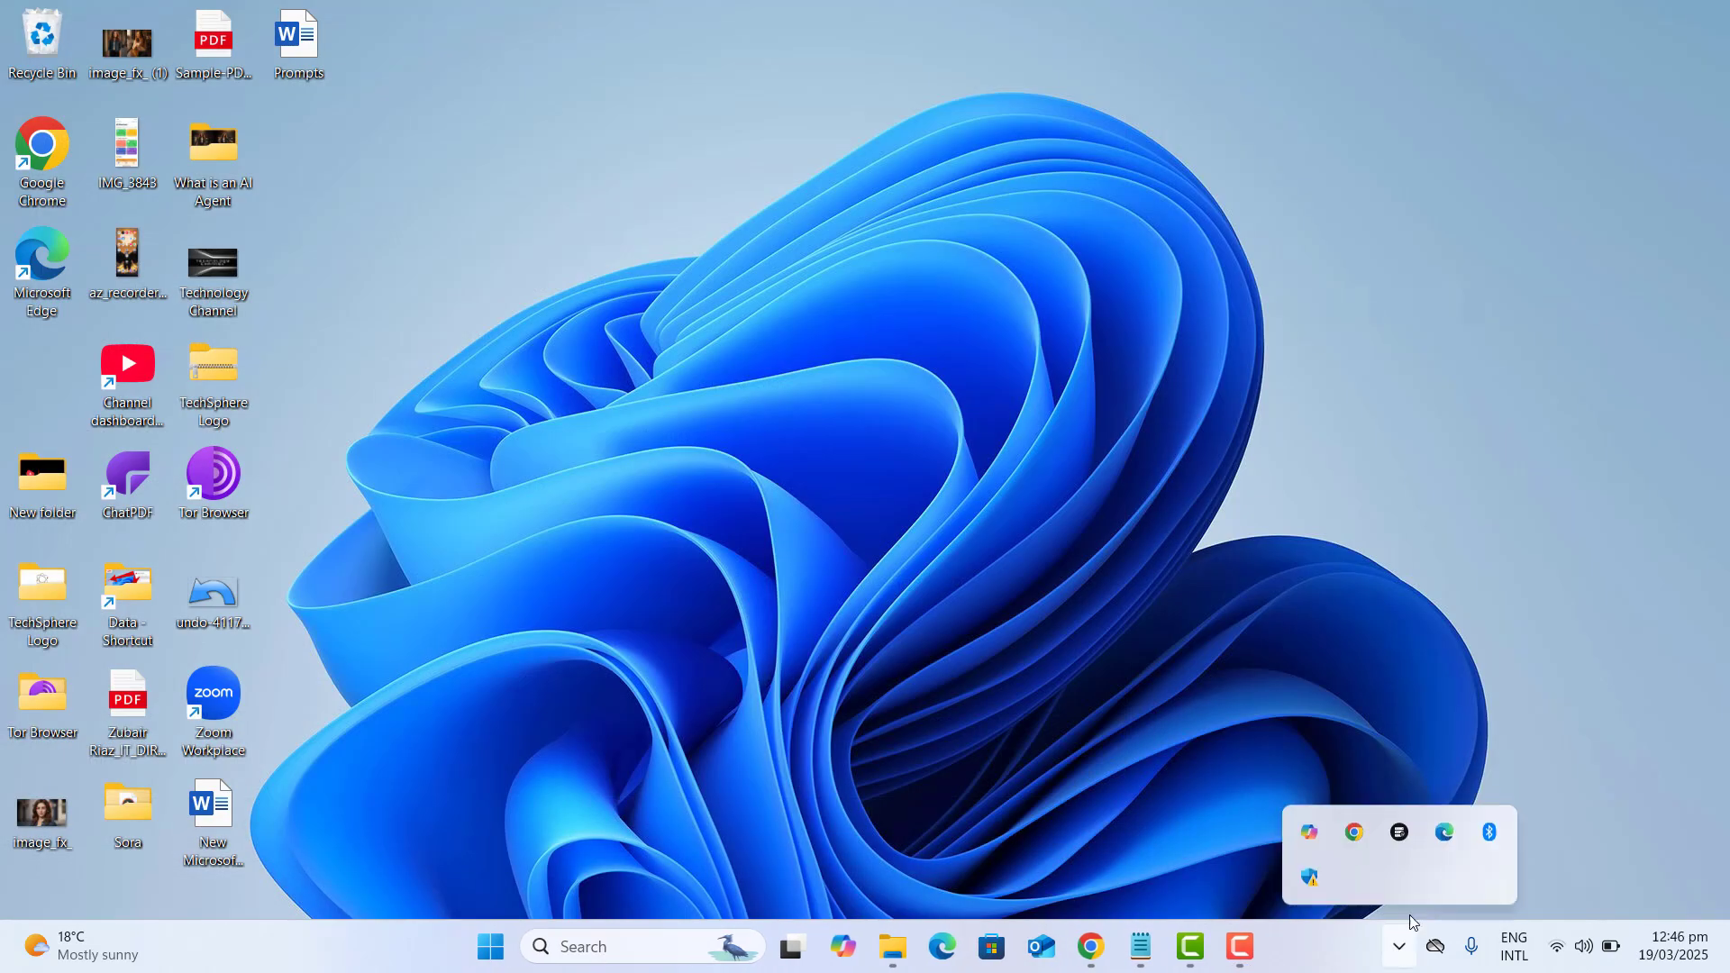
pyautogui.click(1399, 832)
# Step: Search Windows for "pie" and uninstall Pieces OS
pyautogui.click(581, 946)
pyautogui.write('p')
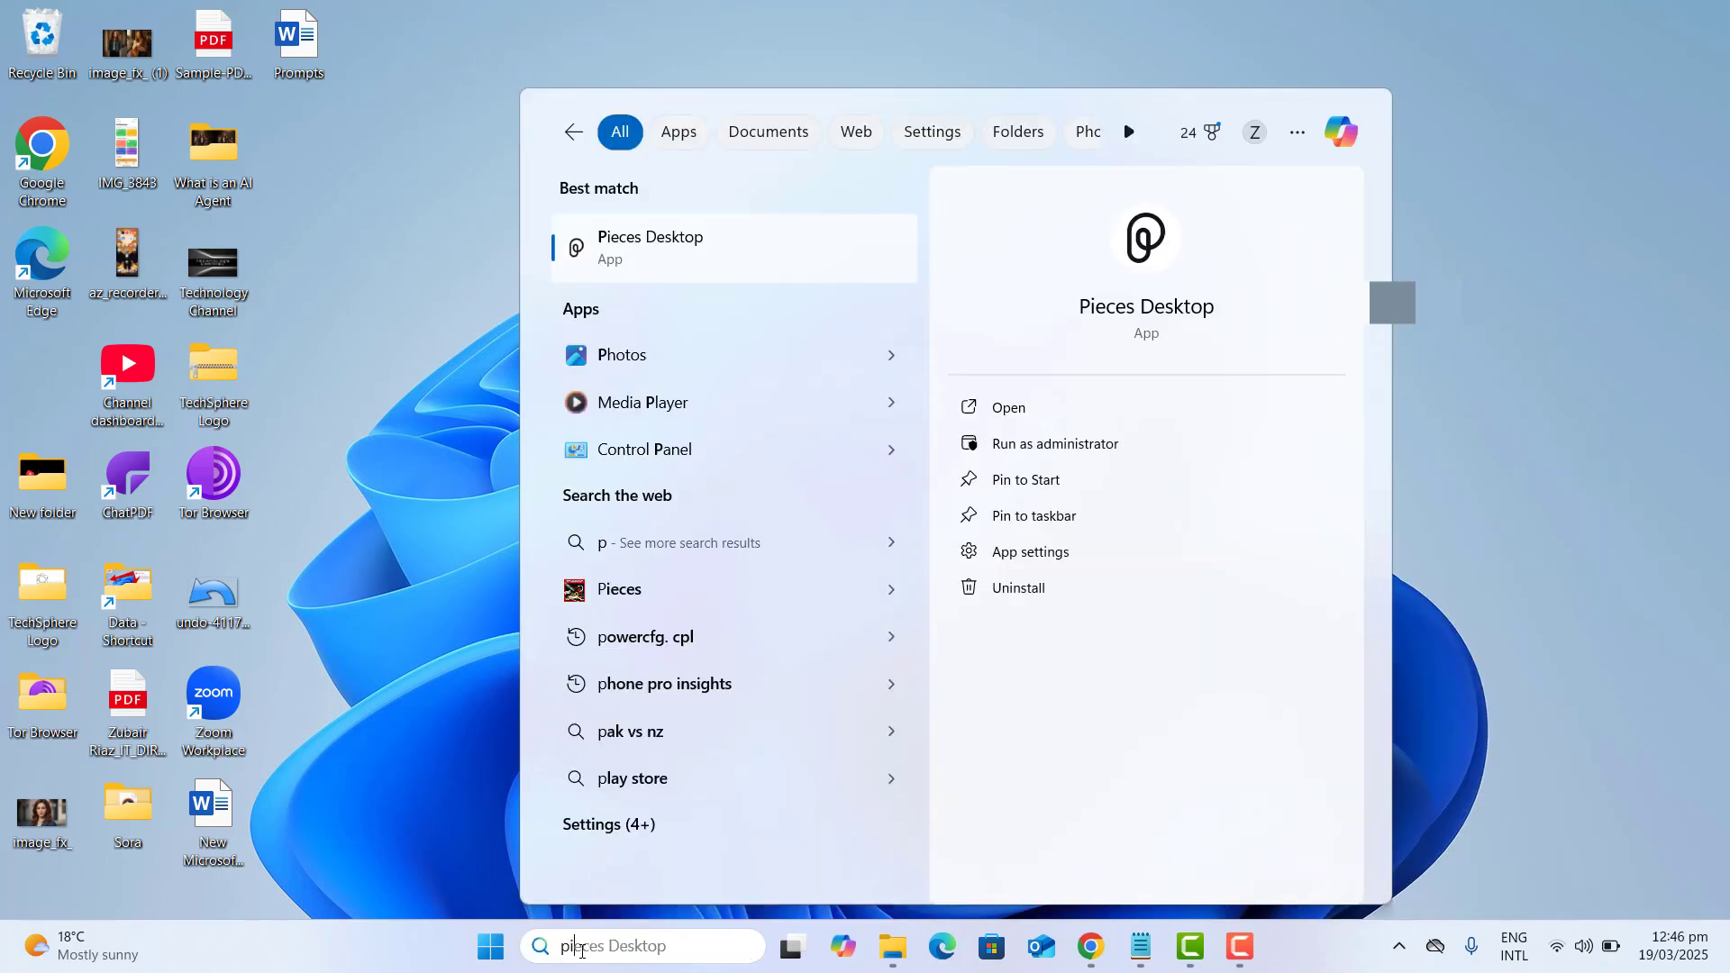
pyautogui.write('ie')
pyautogui.press('Down')
pyautogui.click(1016, 587)
pyautogui.click(841, 519)
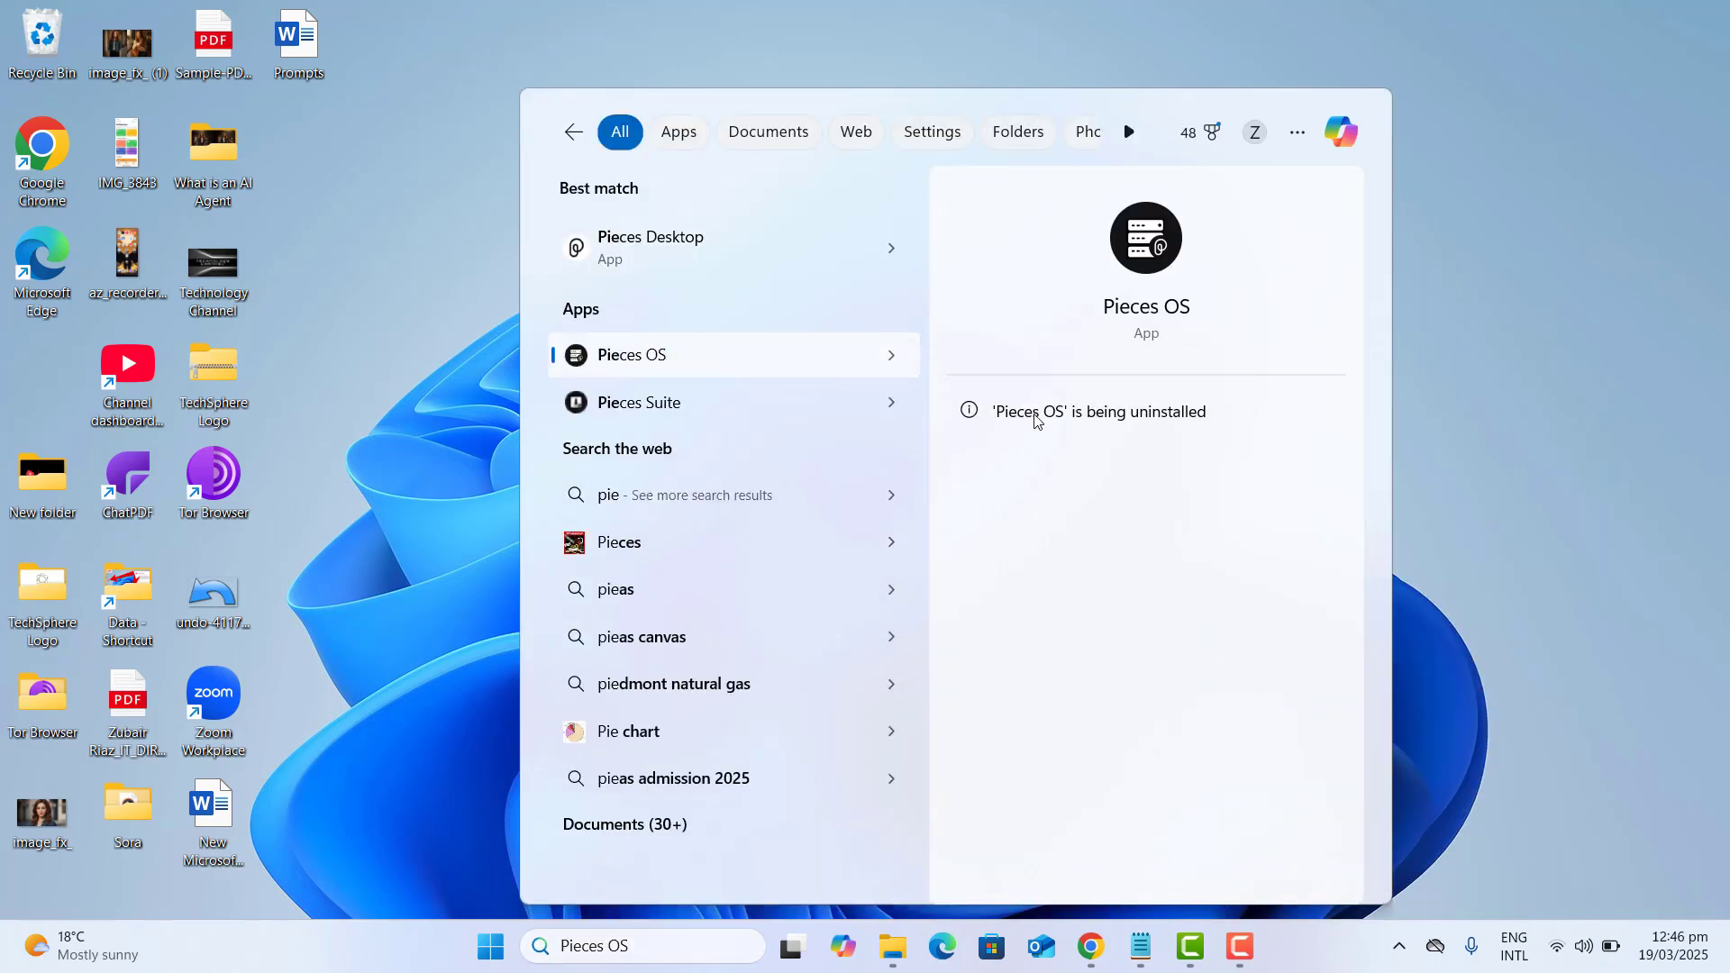
# Step: Uninstall Pieces Suite from the Windows search results
pyautogui.click(891, 402)
pyautogui.click(1036, 552)
pyautogui.click(878, 491)
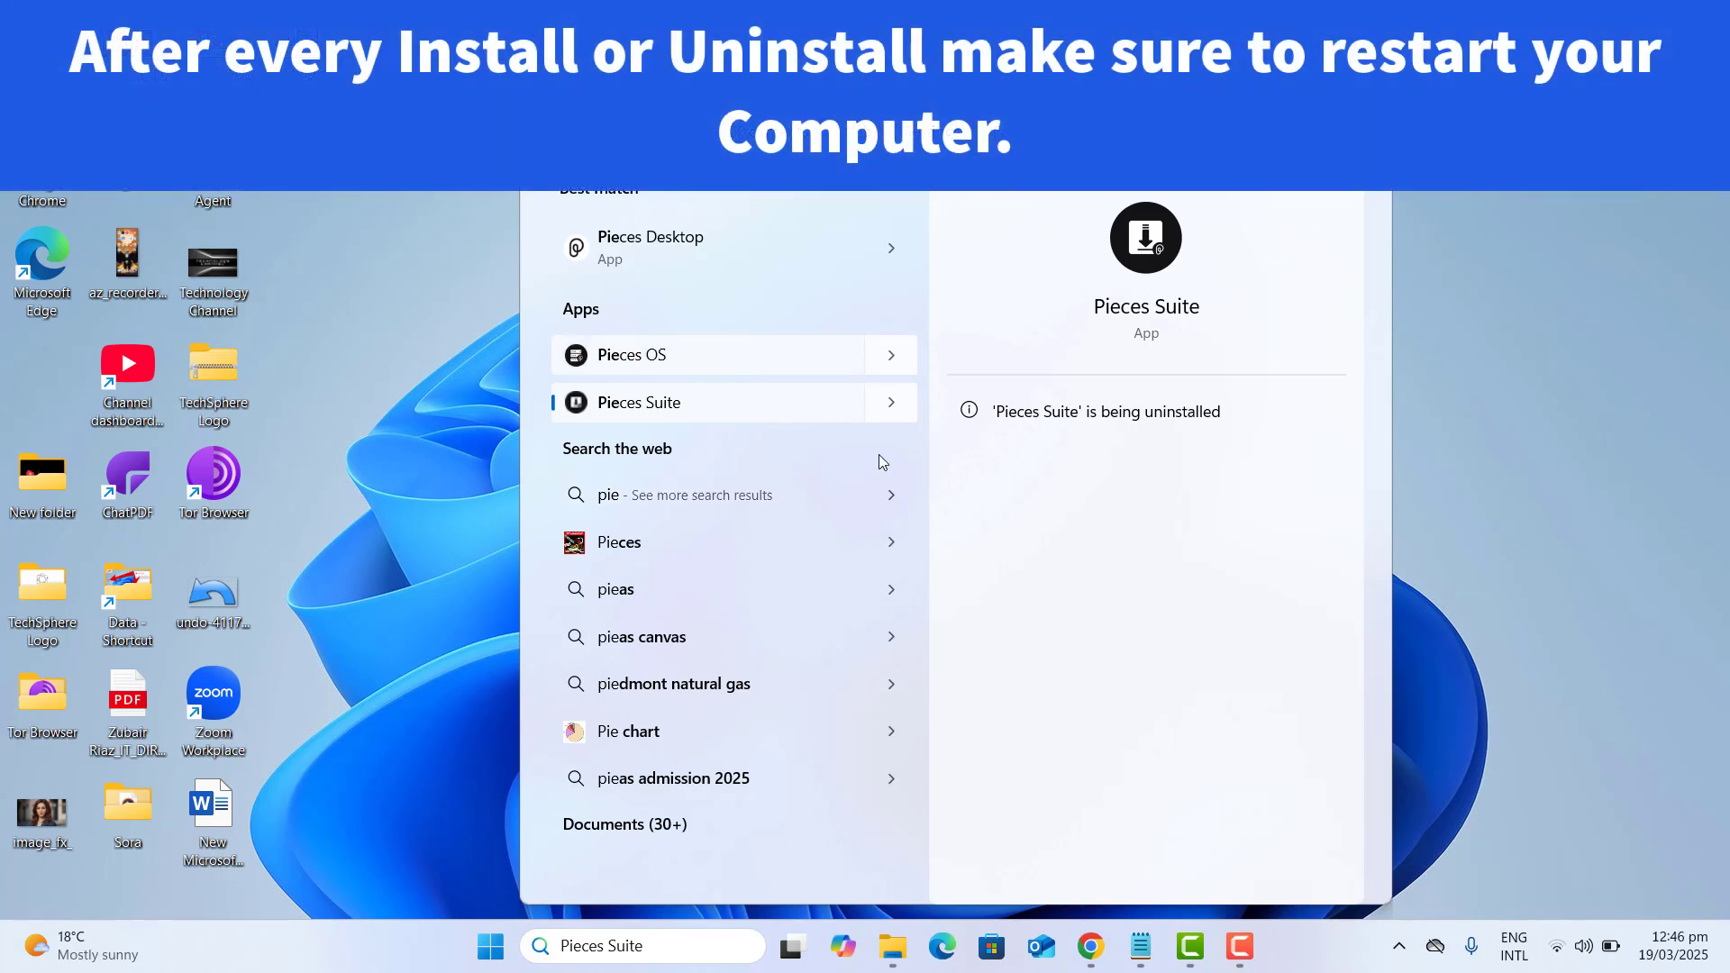
# Step: Uninstall Pieces Desktop, and check the uninstall status of Pieces OS and Pieces Suite
pyautogui.click(891, 247)
pyautogui.click(991, 587)
pyautogui.click(865, 523)
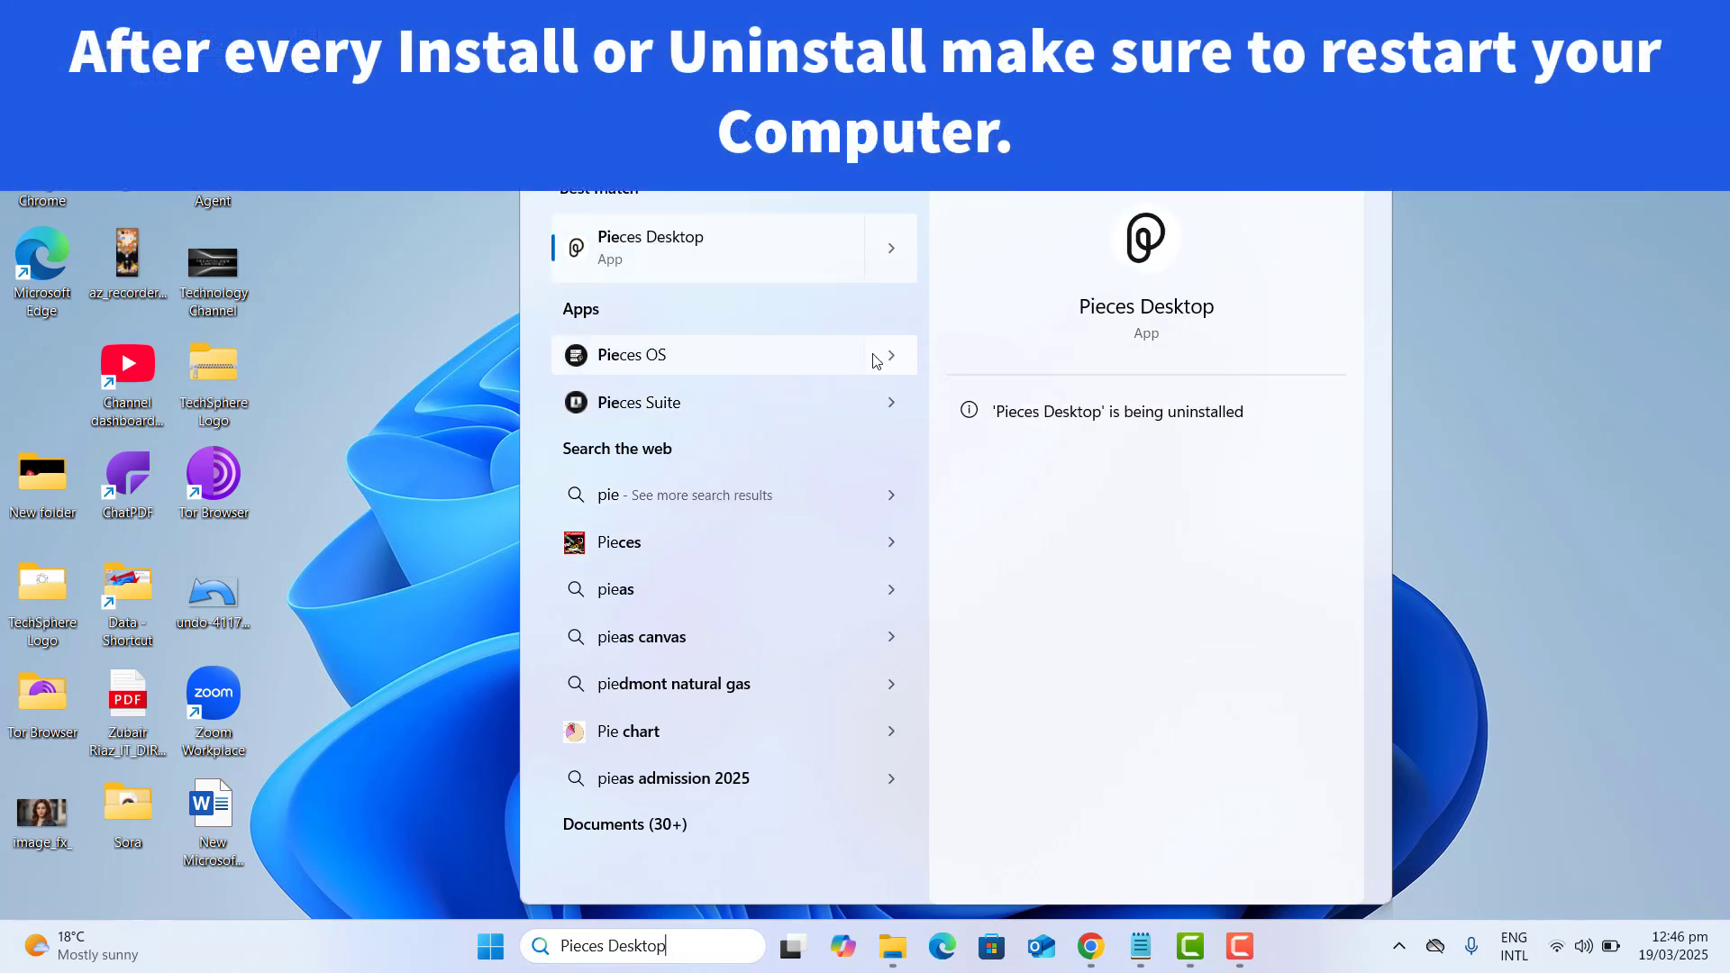
pyautogui.click(891, 355)
pyautogui.click(892, 402)
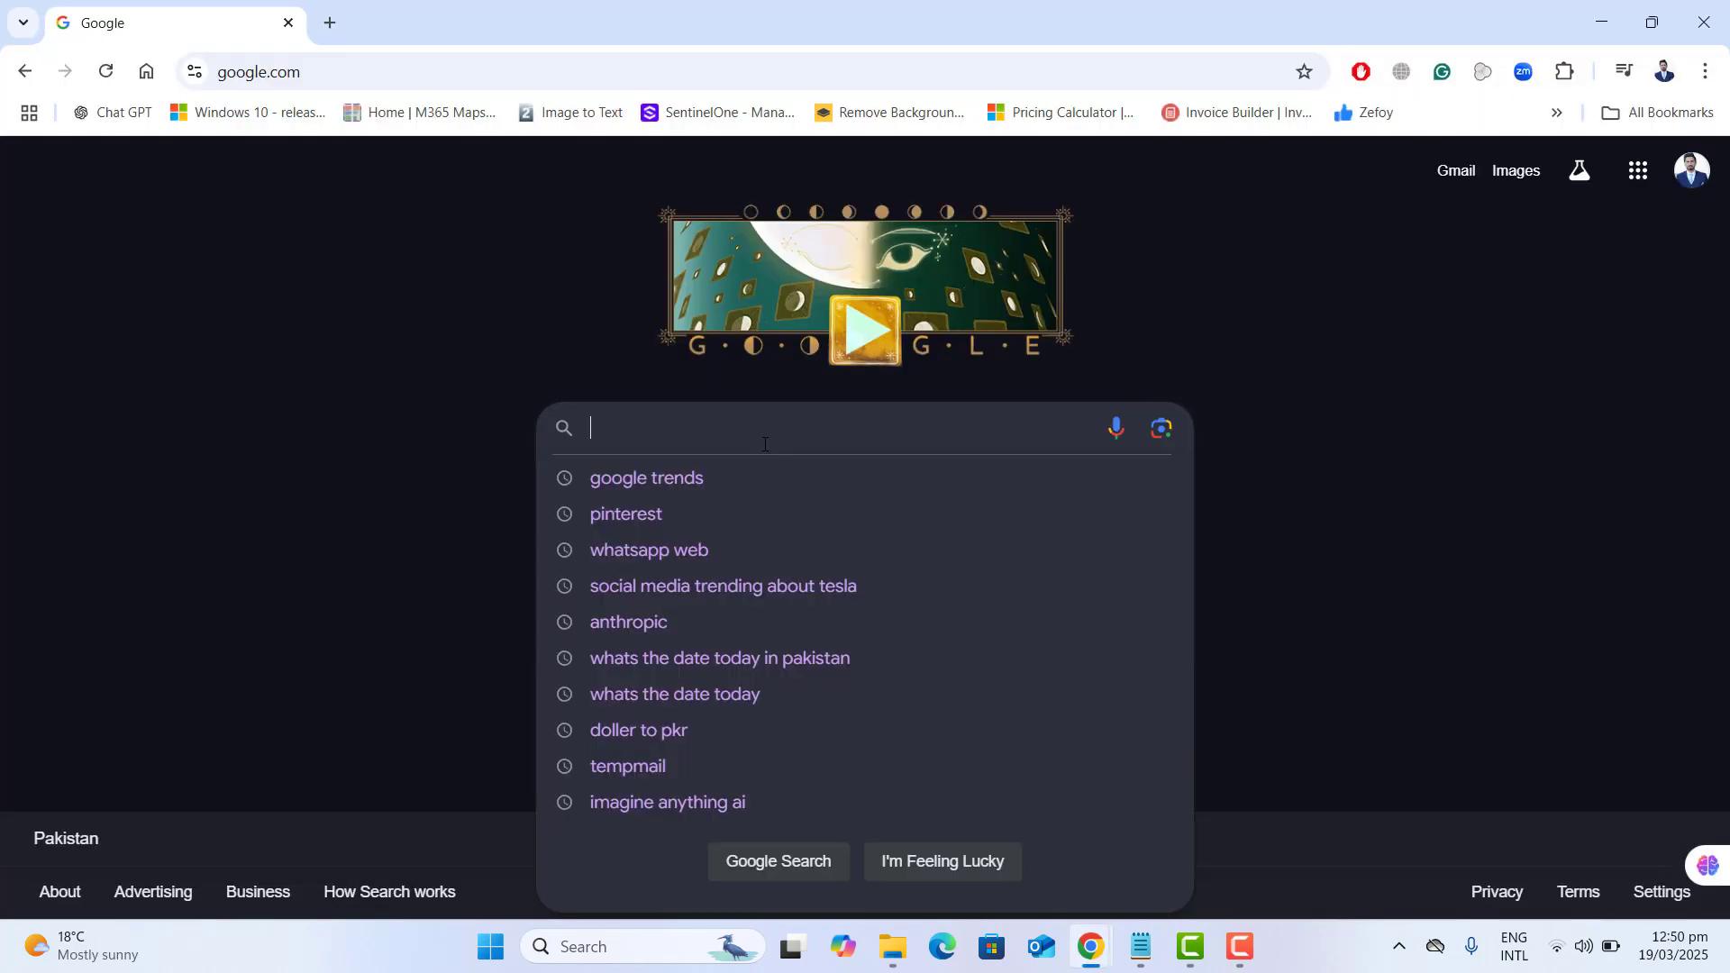
# Step: Search Google for "pieces" and open the Windows installation guide through the Pieces for Developers website's free download
pyautogui.write('pieces')
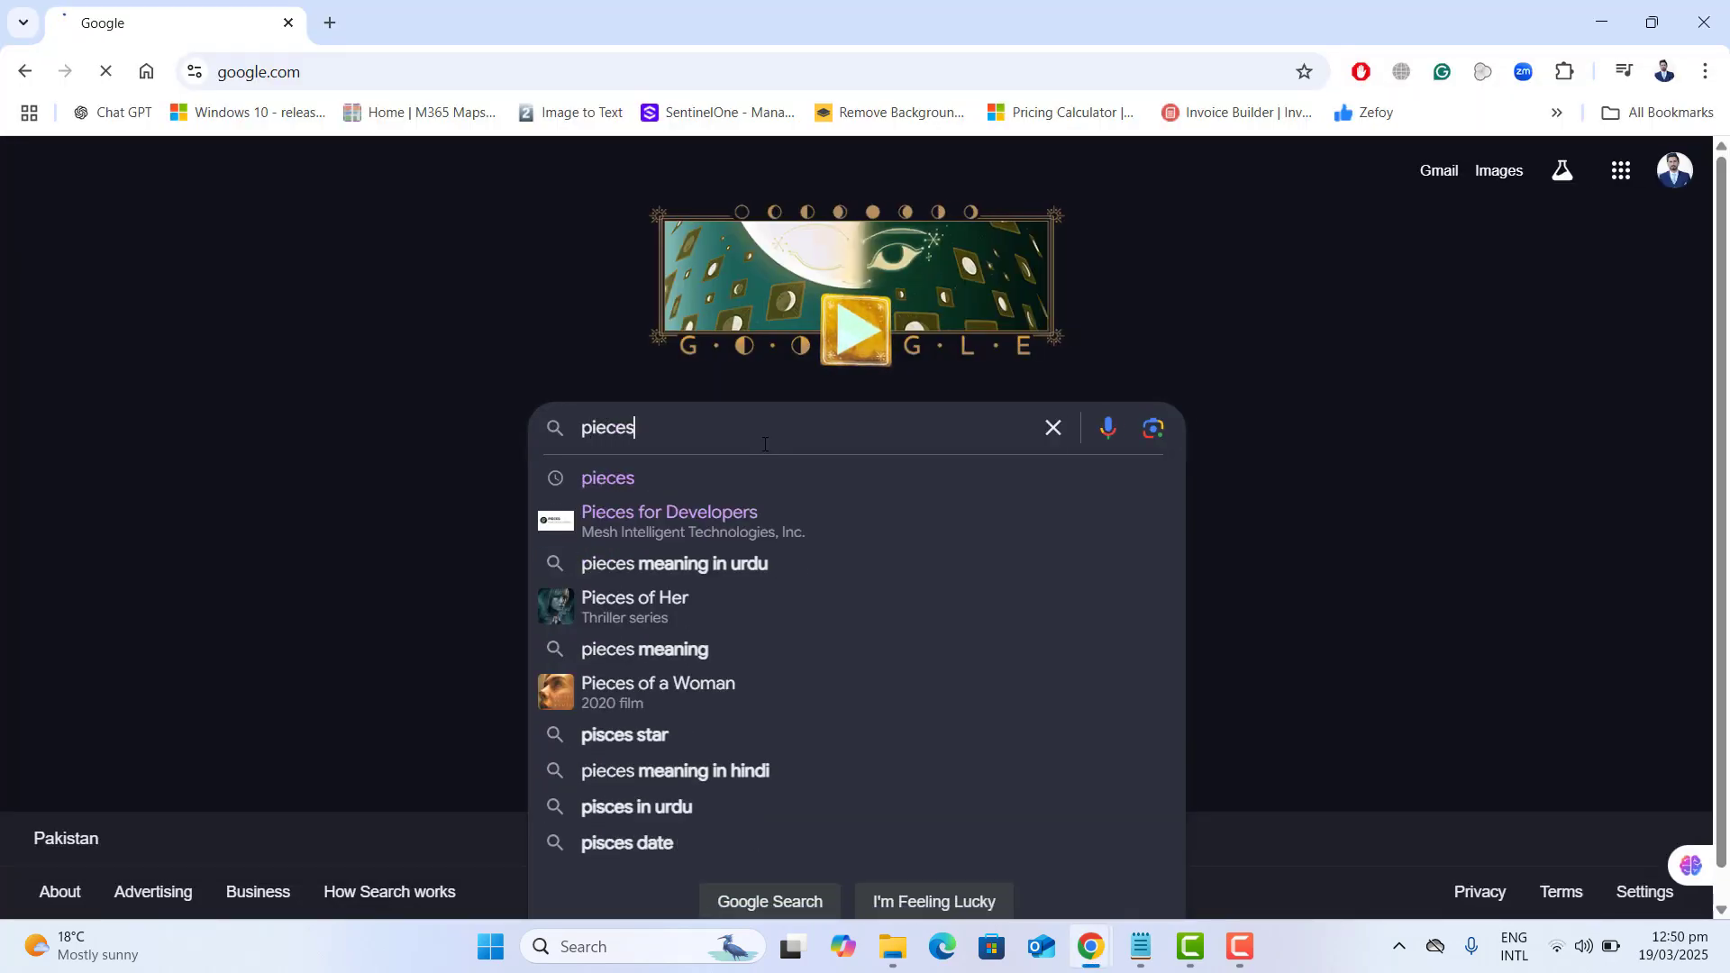
pyautogui.press('Return')
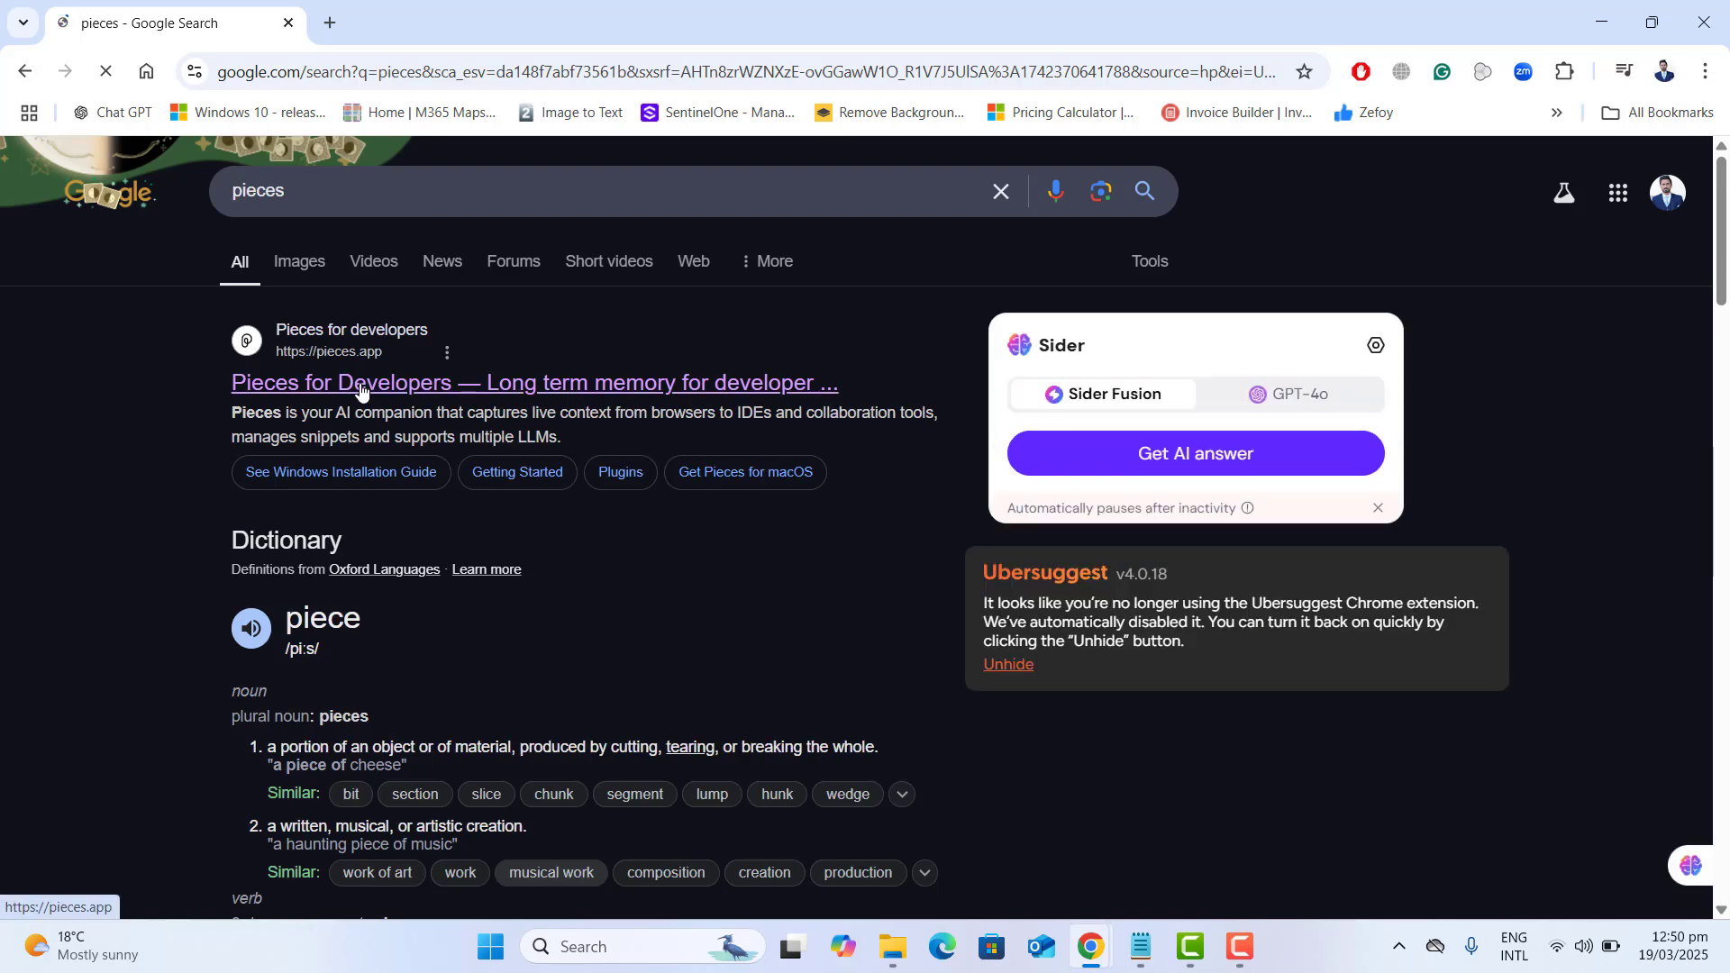
pyautogui.click(360, 389)
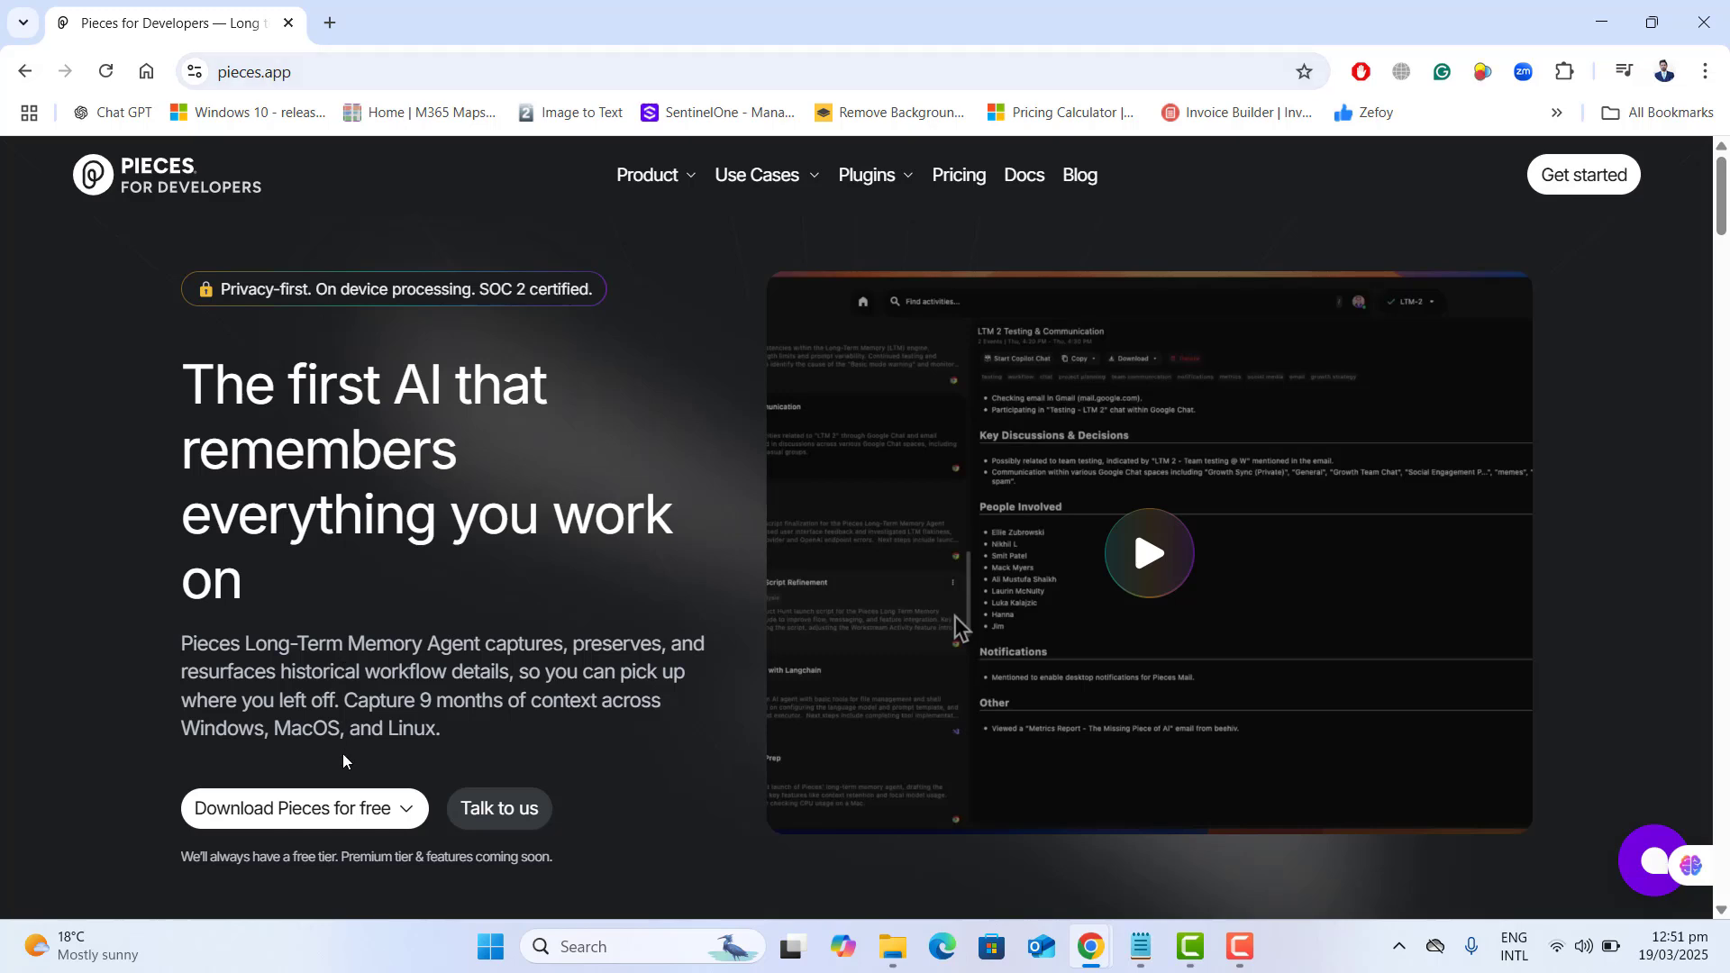
pyautogui.click(336, 809)
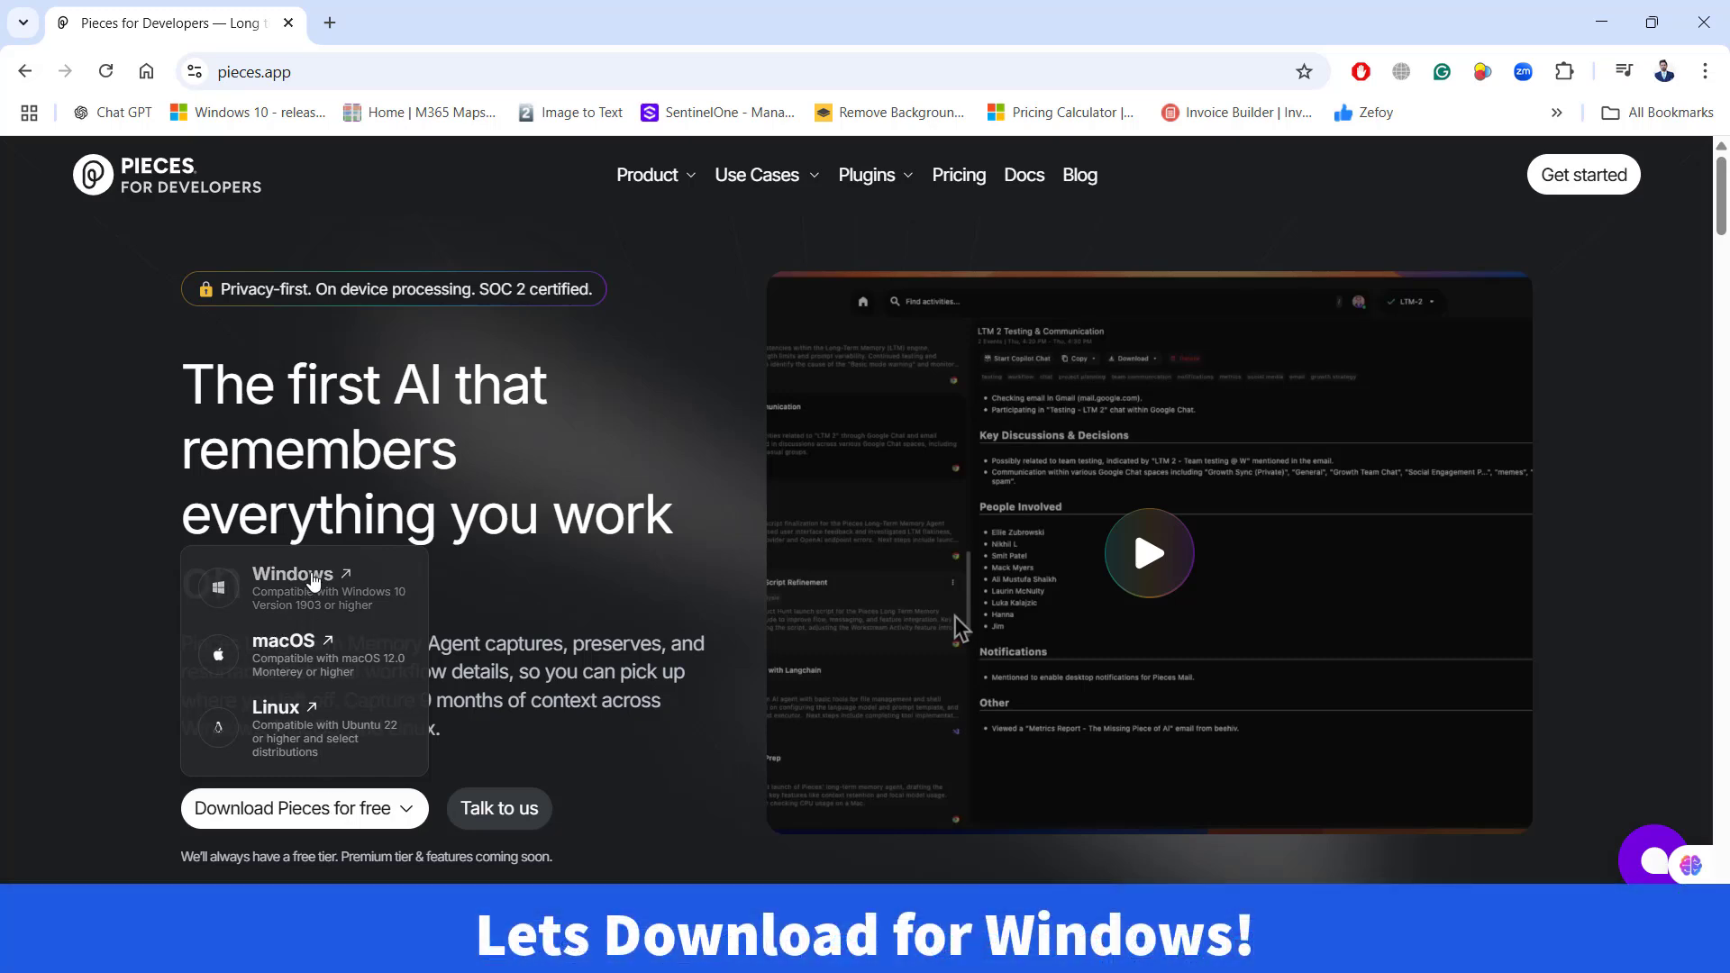
pyautogui.click(313, 582)
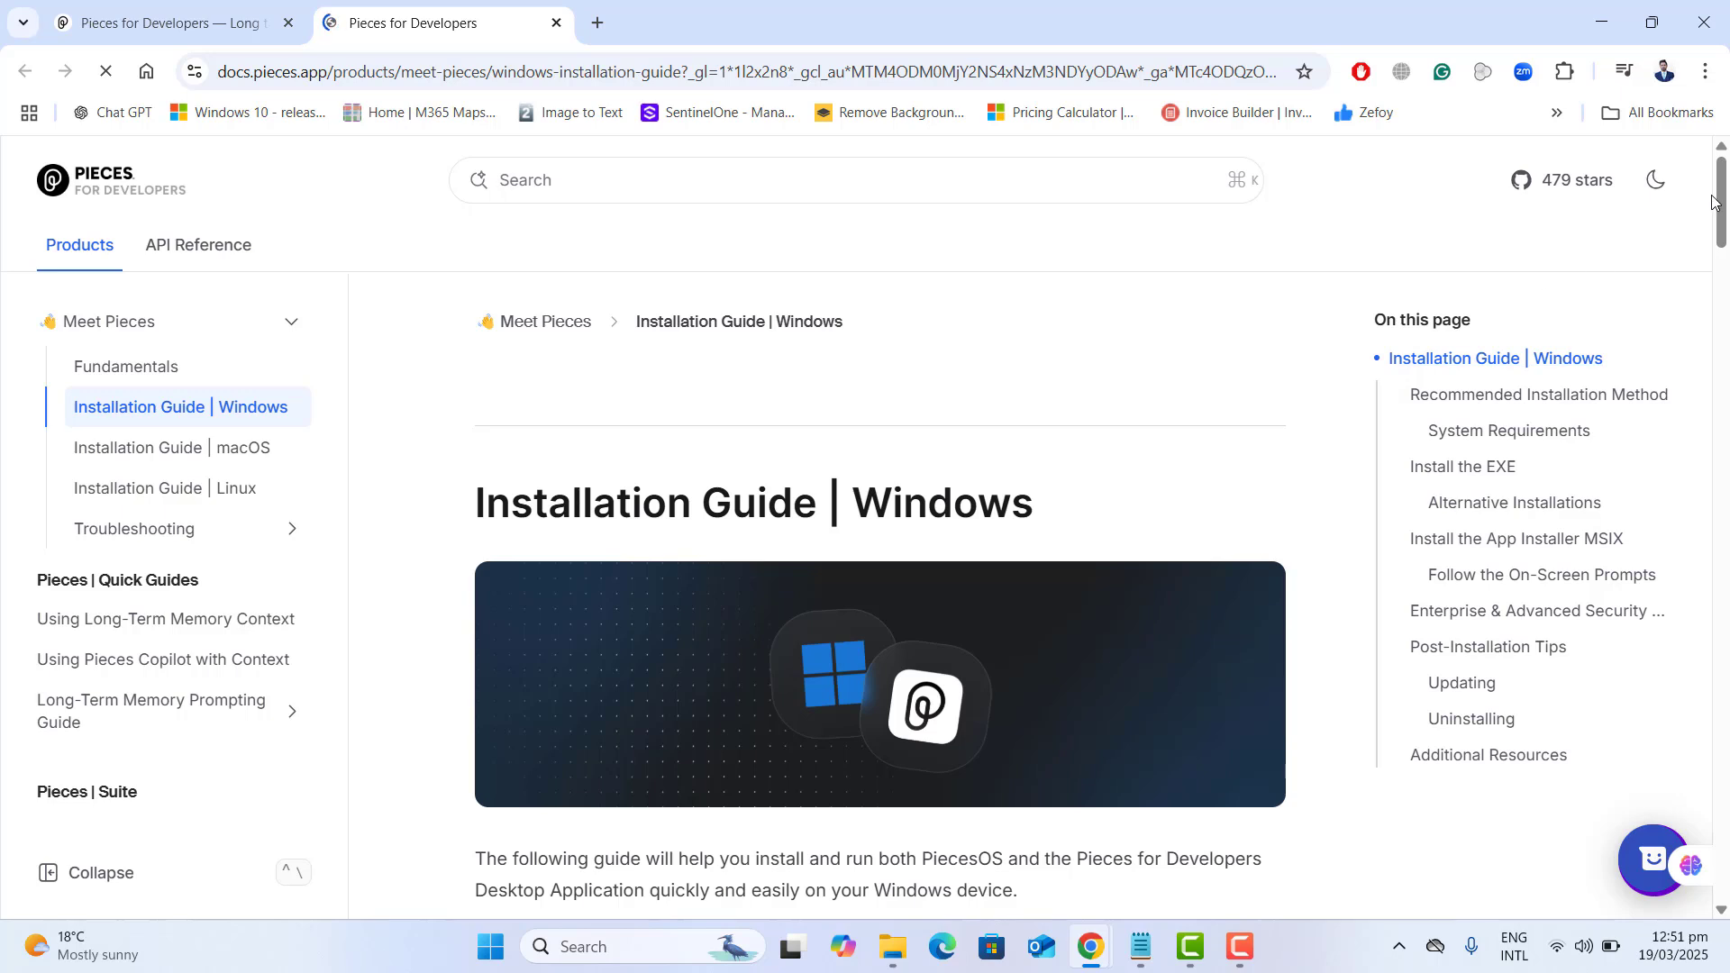
# Step: Download the PiecesOS EXE installer as "out-windows" and check the download's progress
pyautogui.scroll(-6, 1723, 205)
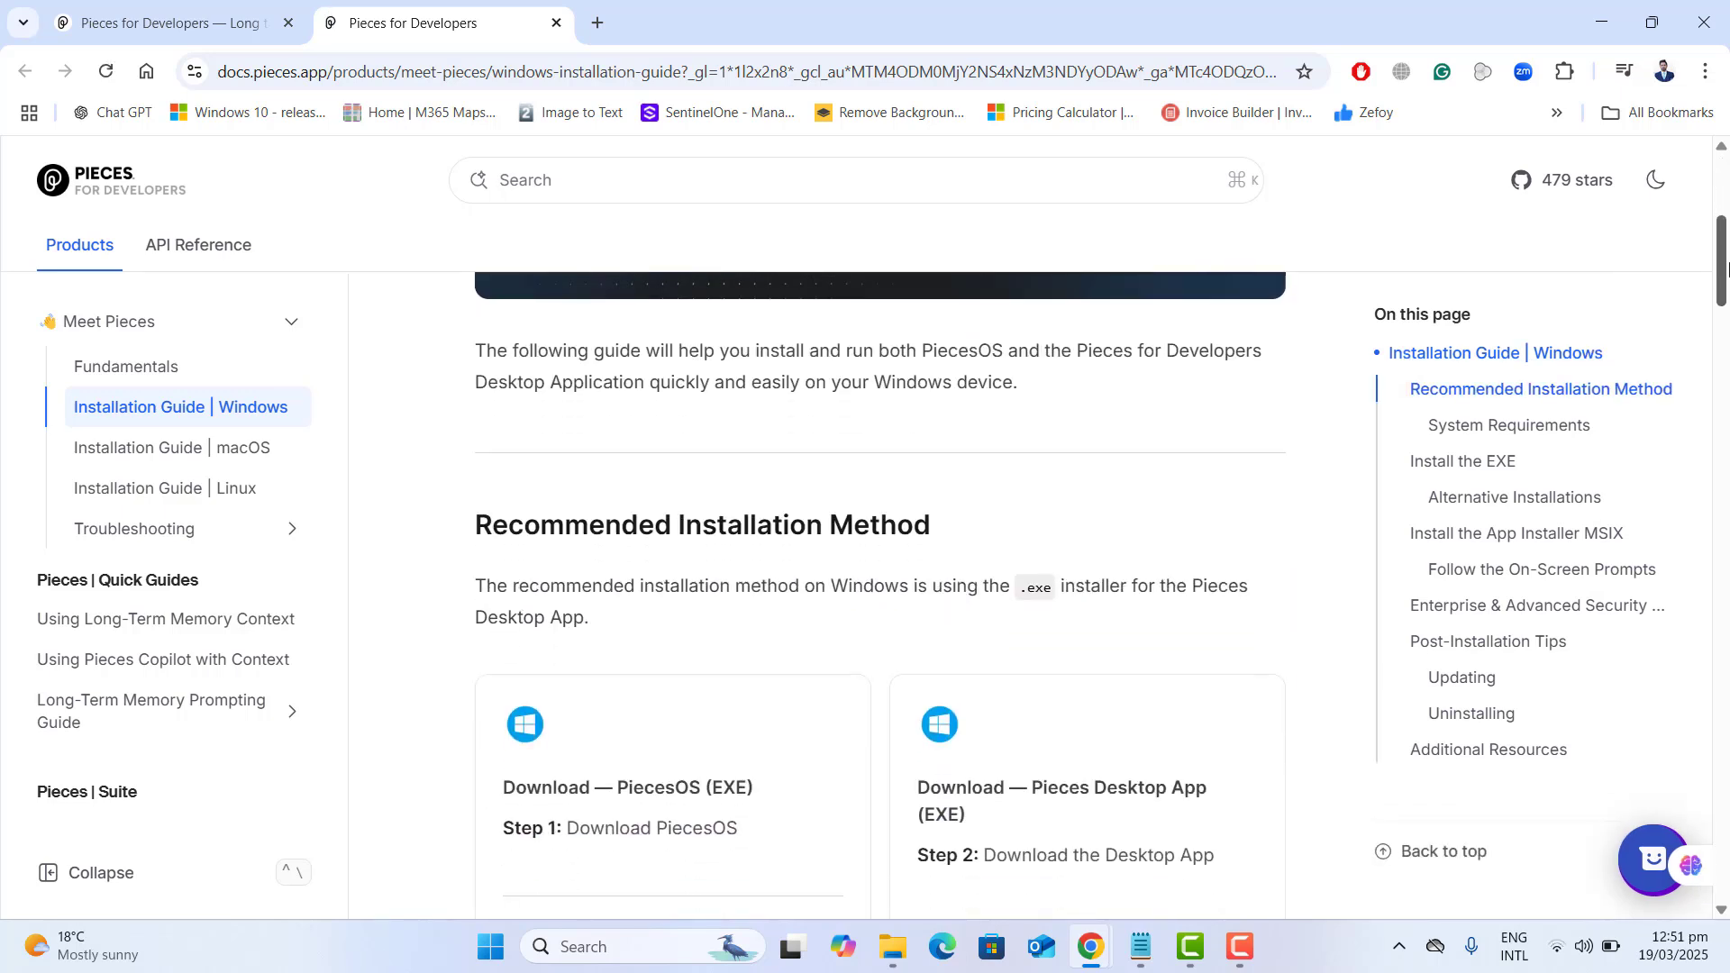
pyautogui.moveTo(1728, 285); pyautogui.dragTo(1727, 296)
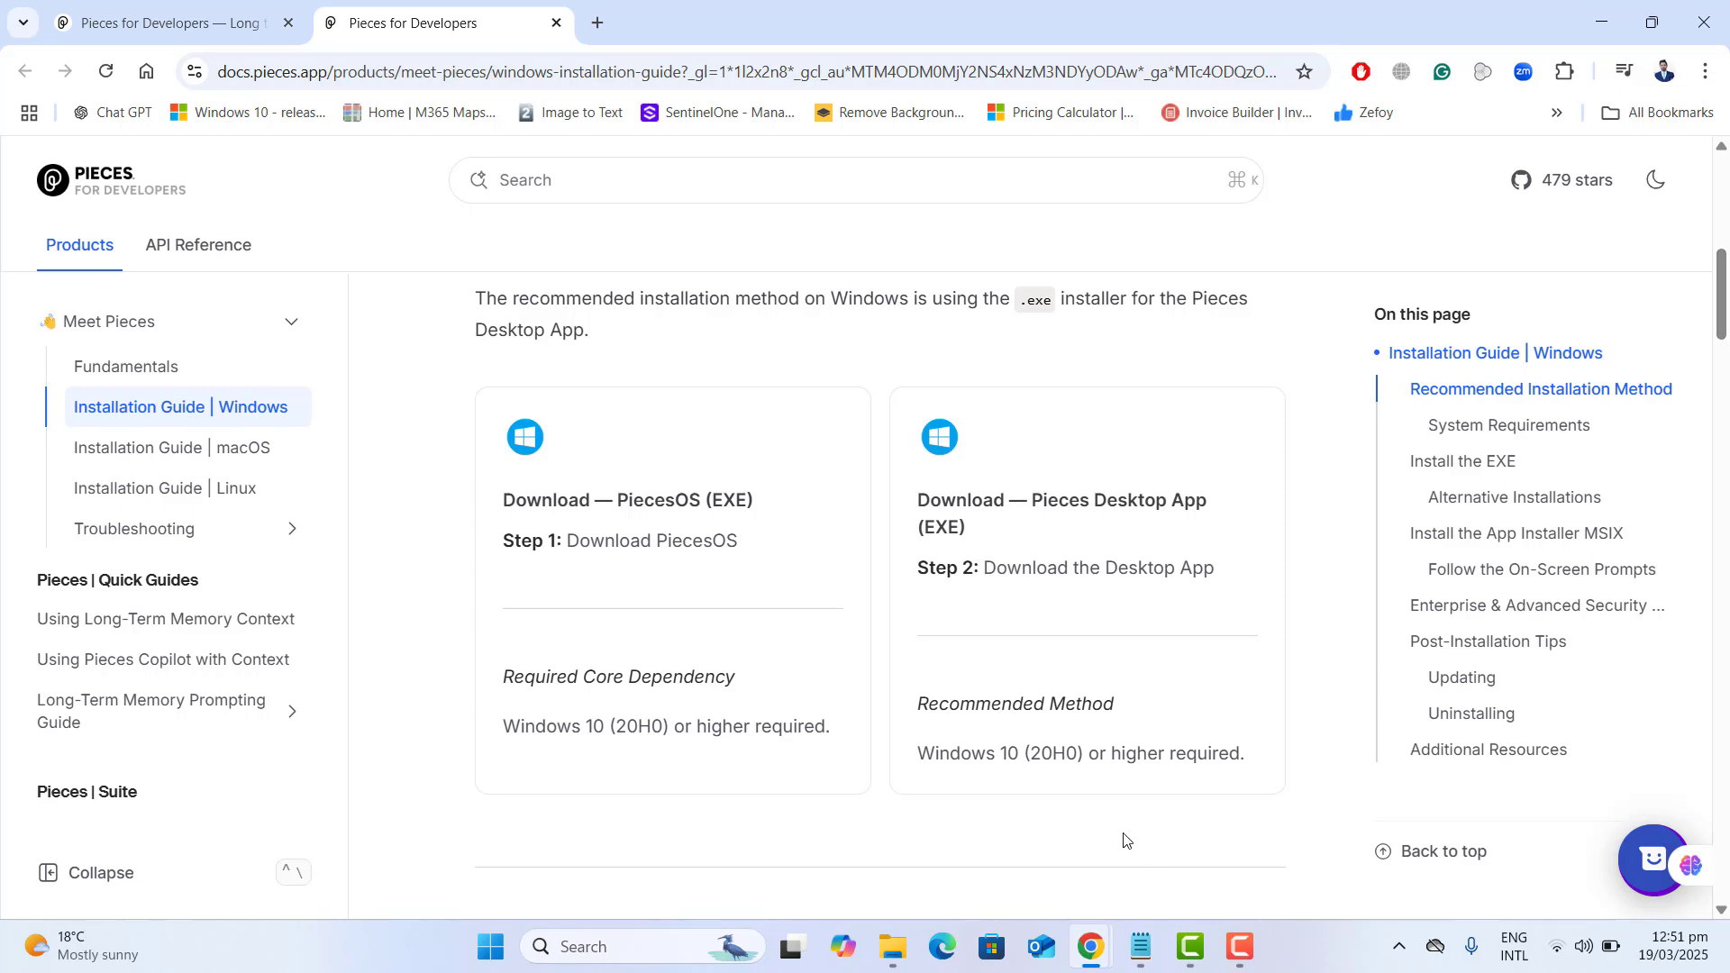
pyautogui.click(608, 520)
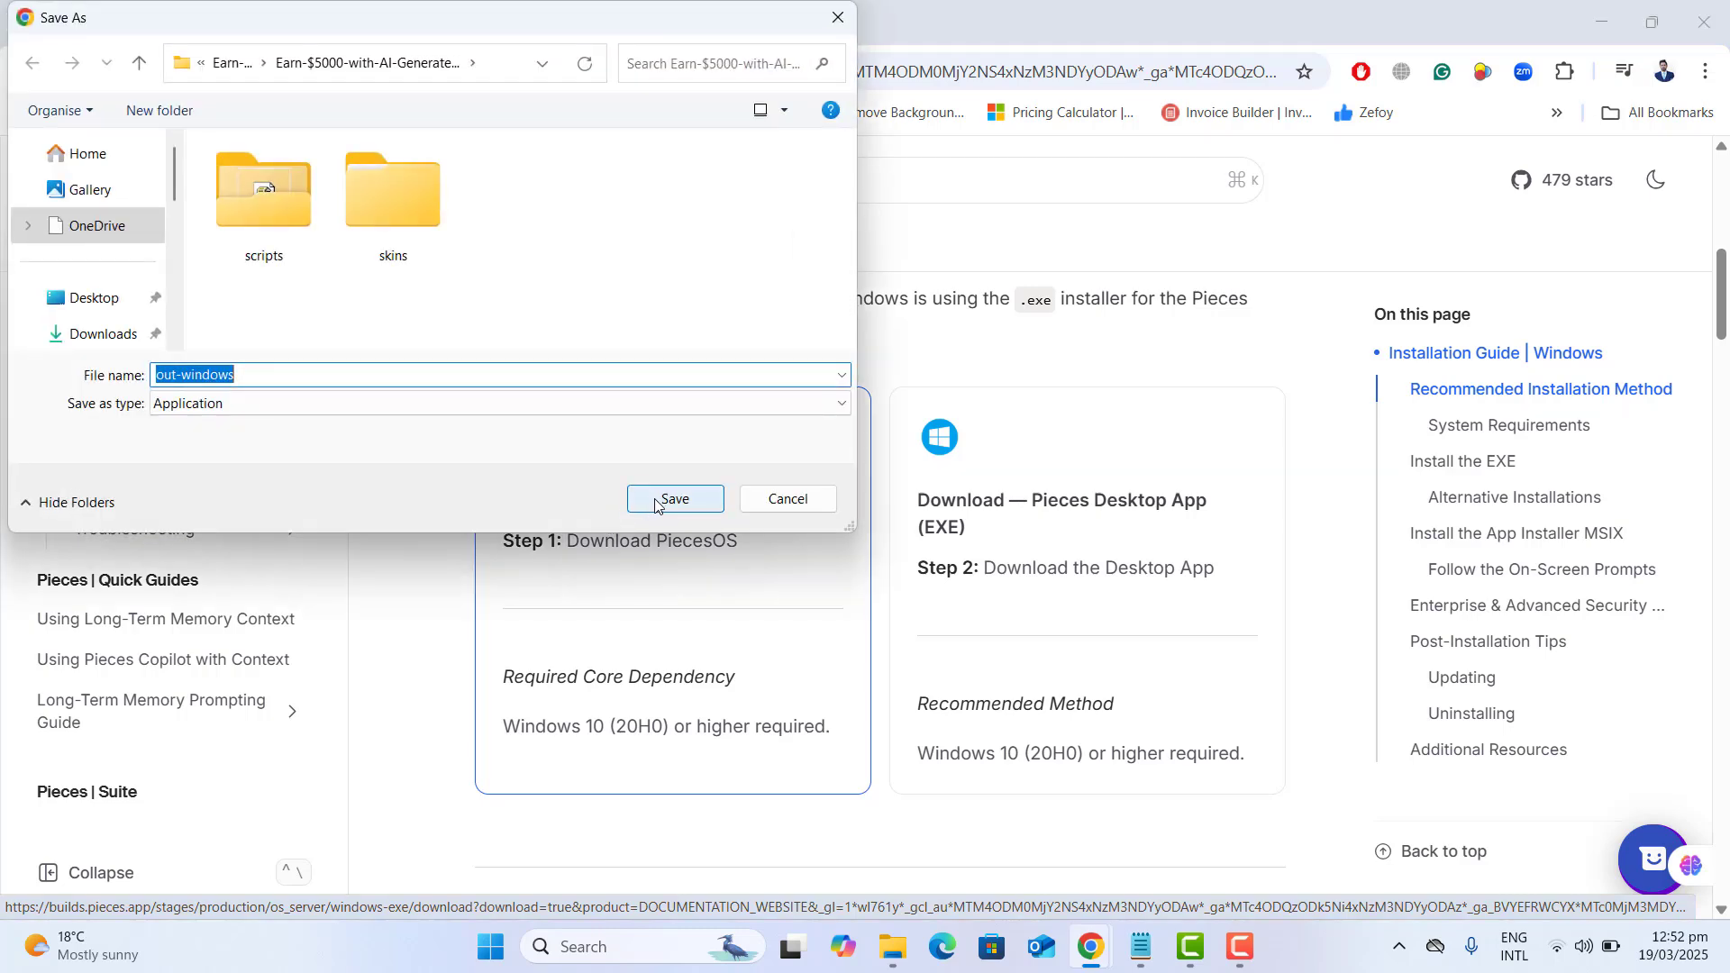
pyautogui.click(658, 502)
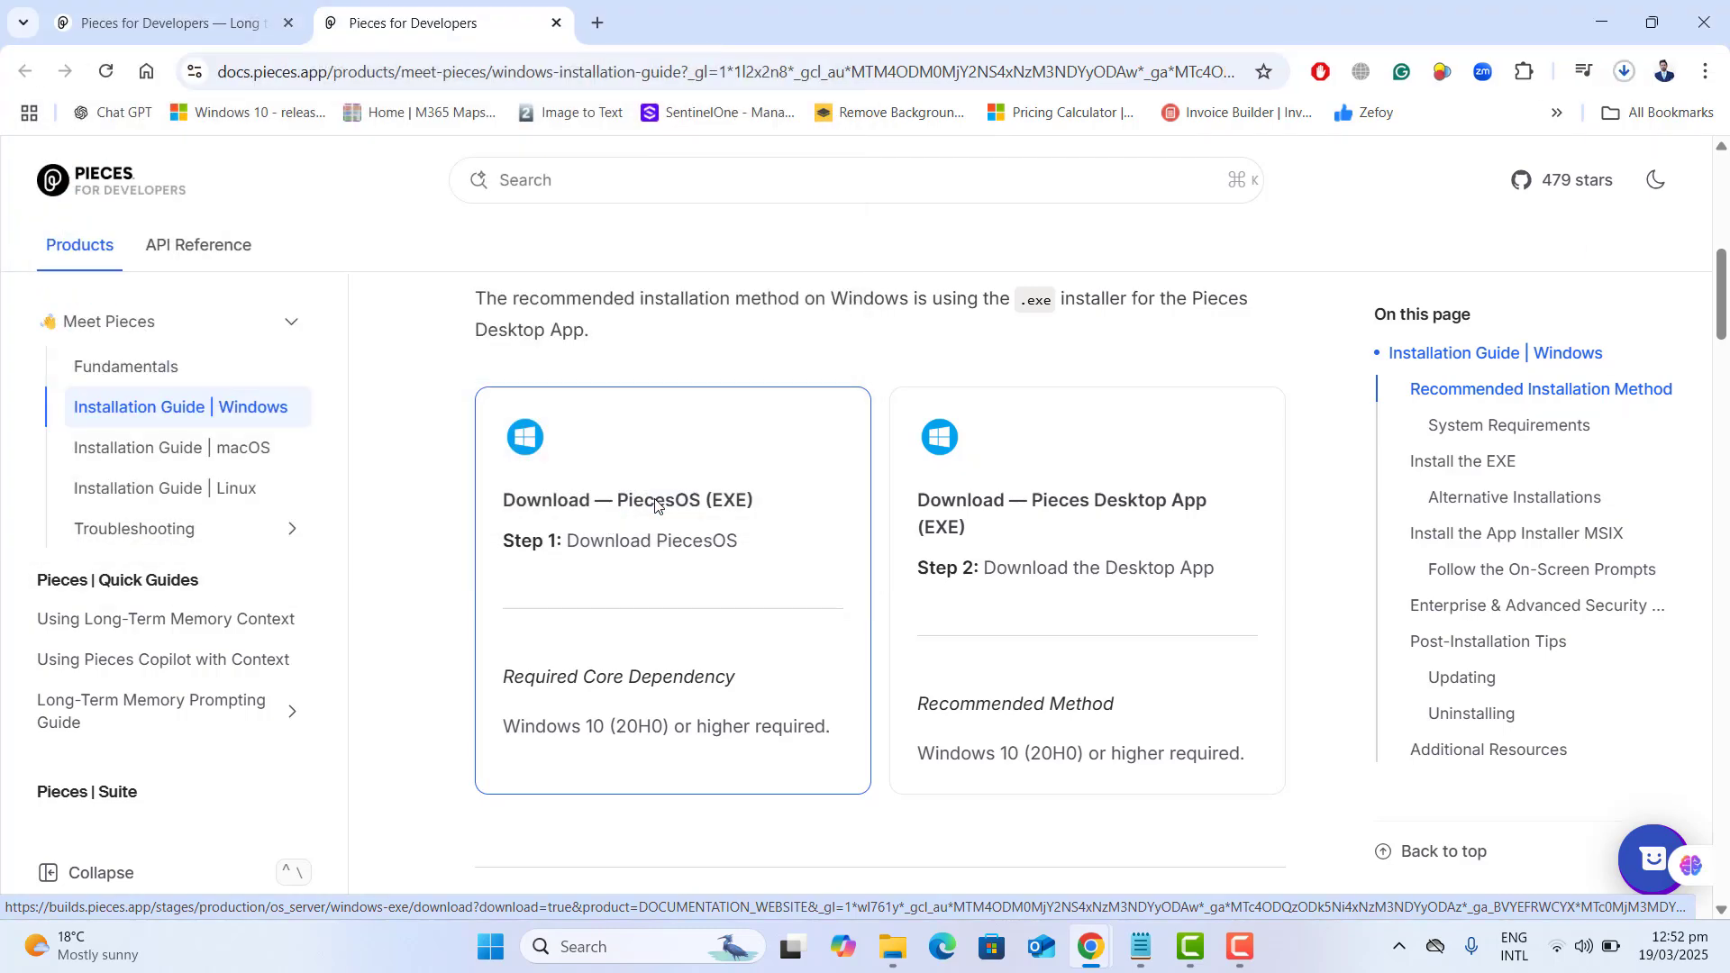
pyautogui.click(1627, 74)
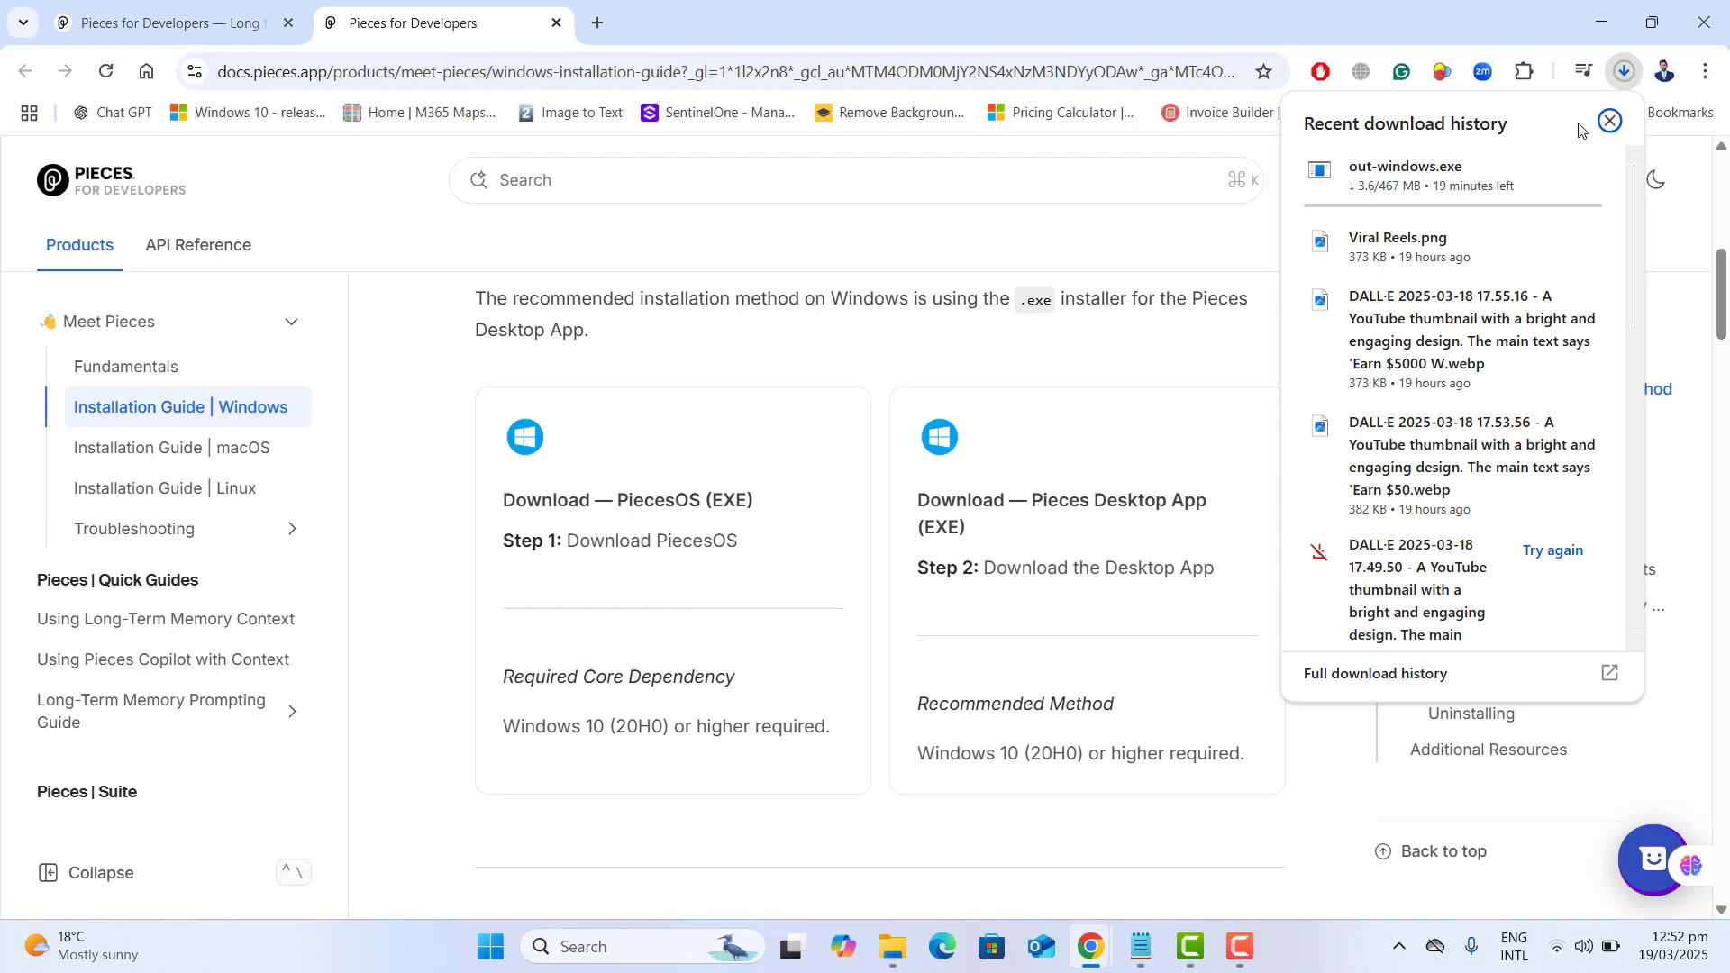
pyautogui.click(1183, 378)
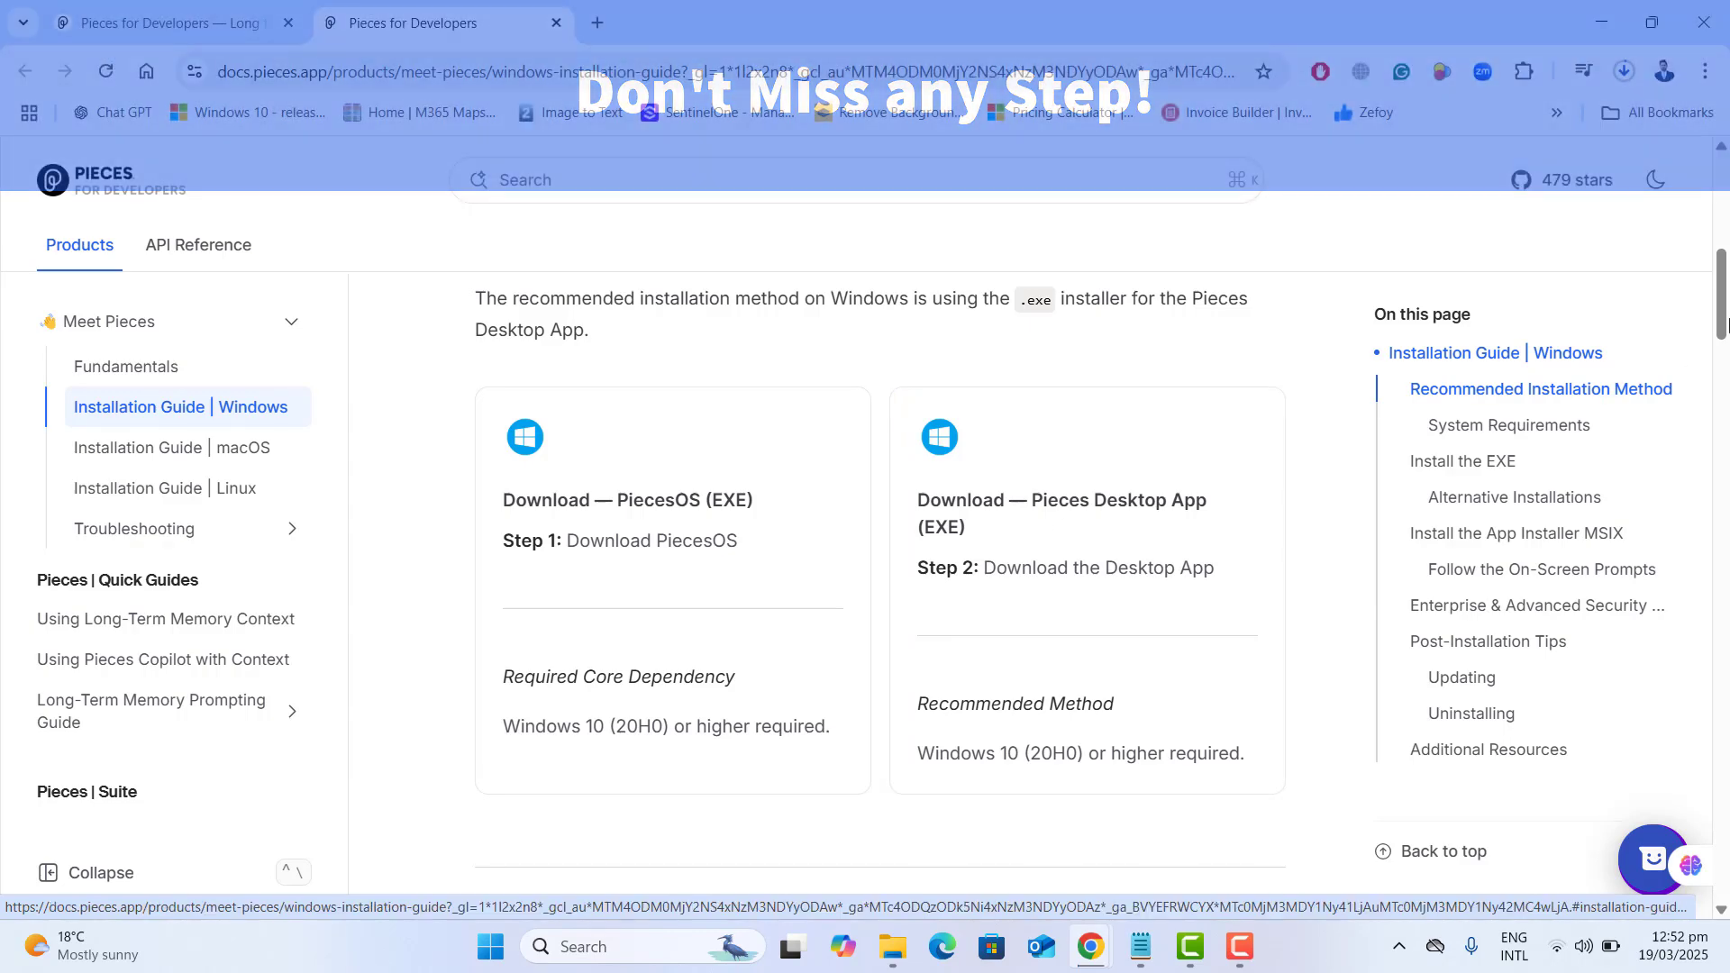
# Step: Examine the installation guide's System Requirements section, including the required Windows version and the hardware table
pyautogui.scroll(-2, 1724, 334)
pyautogui.scroll(-1, 1728, 345)
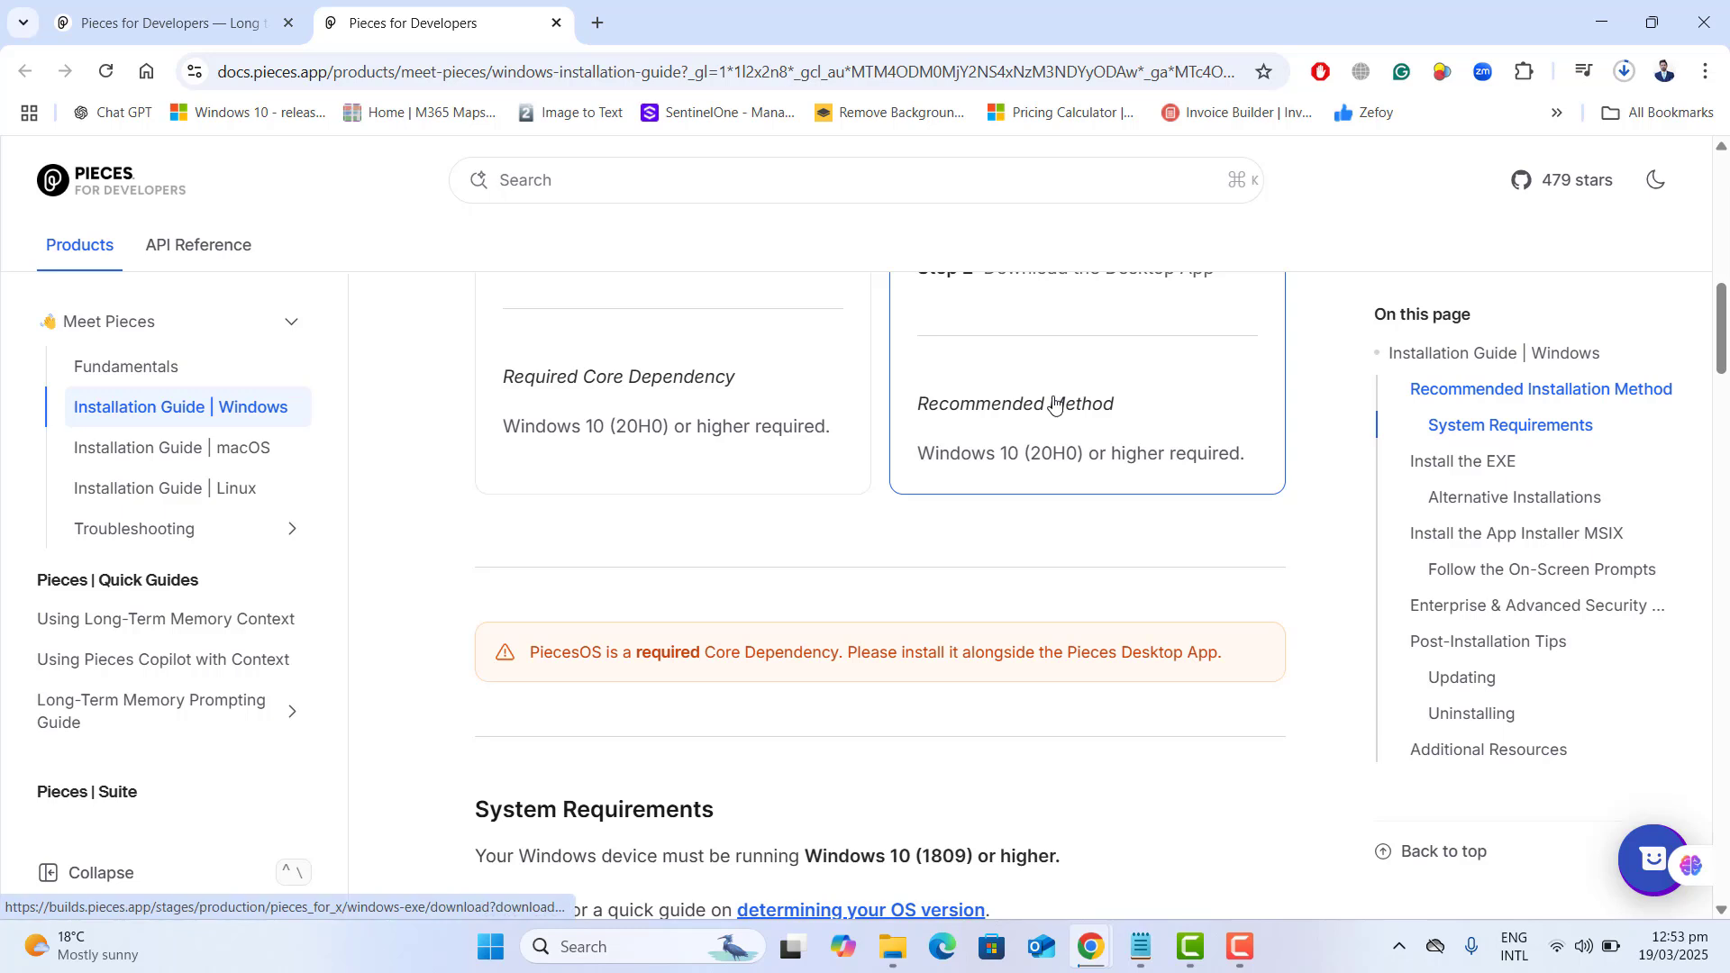
pyautogui.moveTo(1723, 349); pyautogui.dragTo(1724, 403)
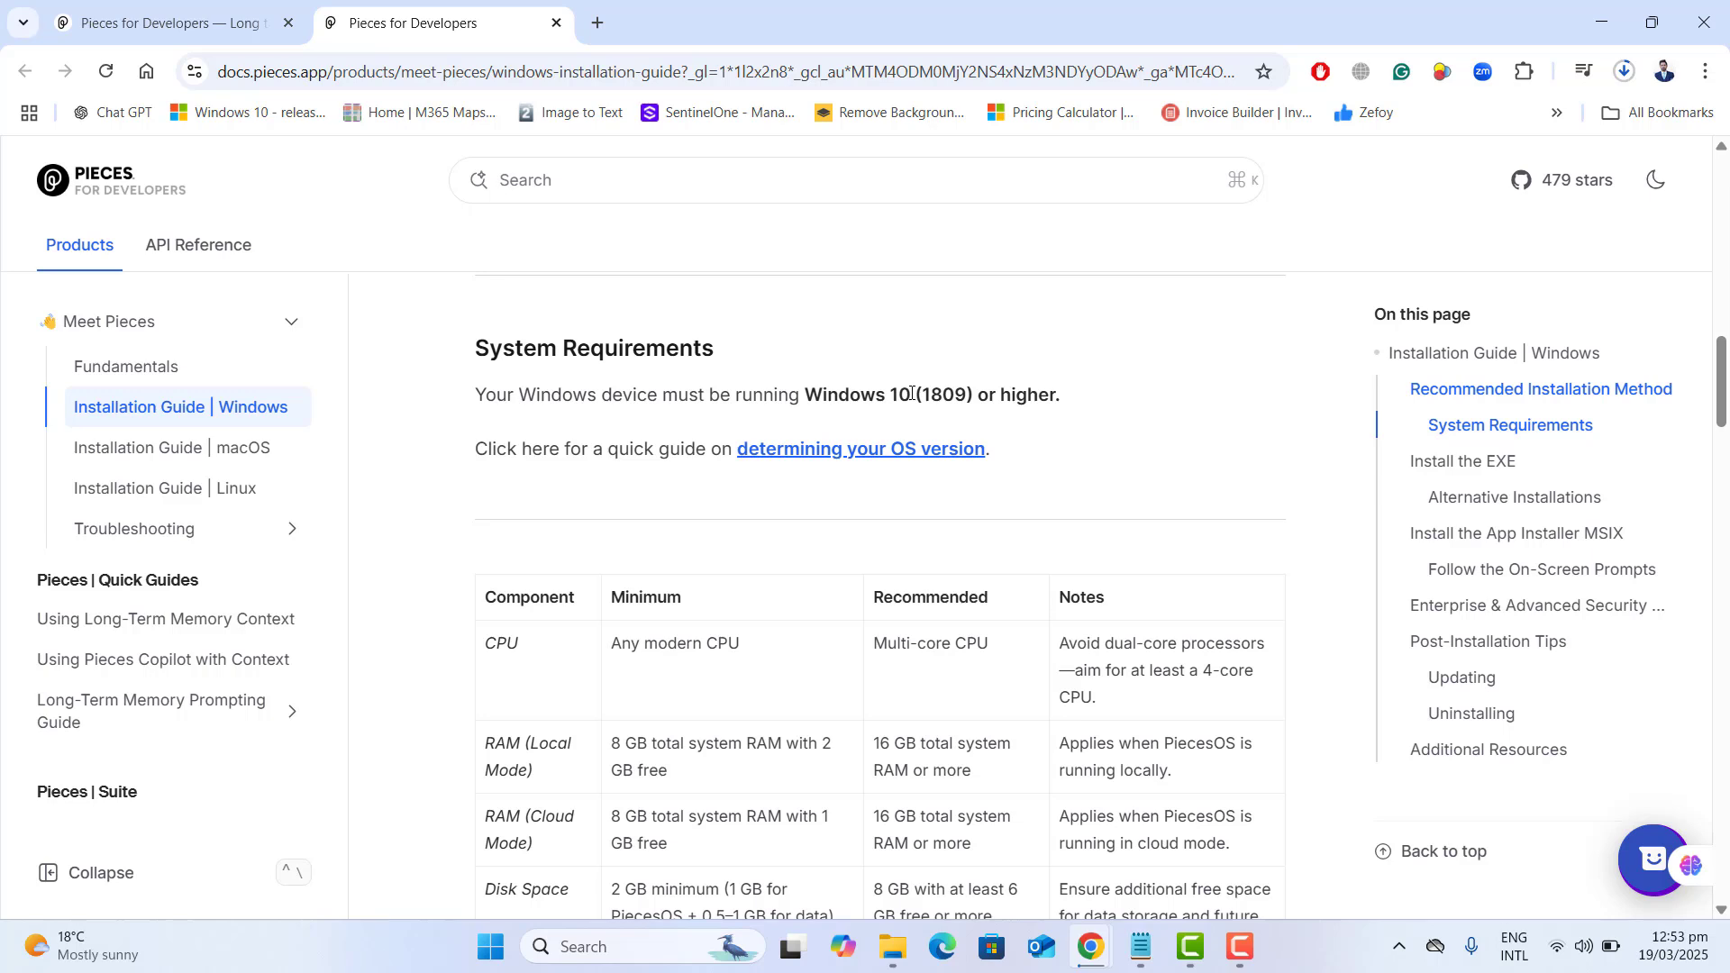
pyautogui.moveTo(912, 394); pyautogui.dragTo(1072, 402)
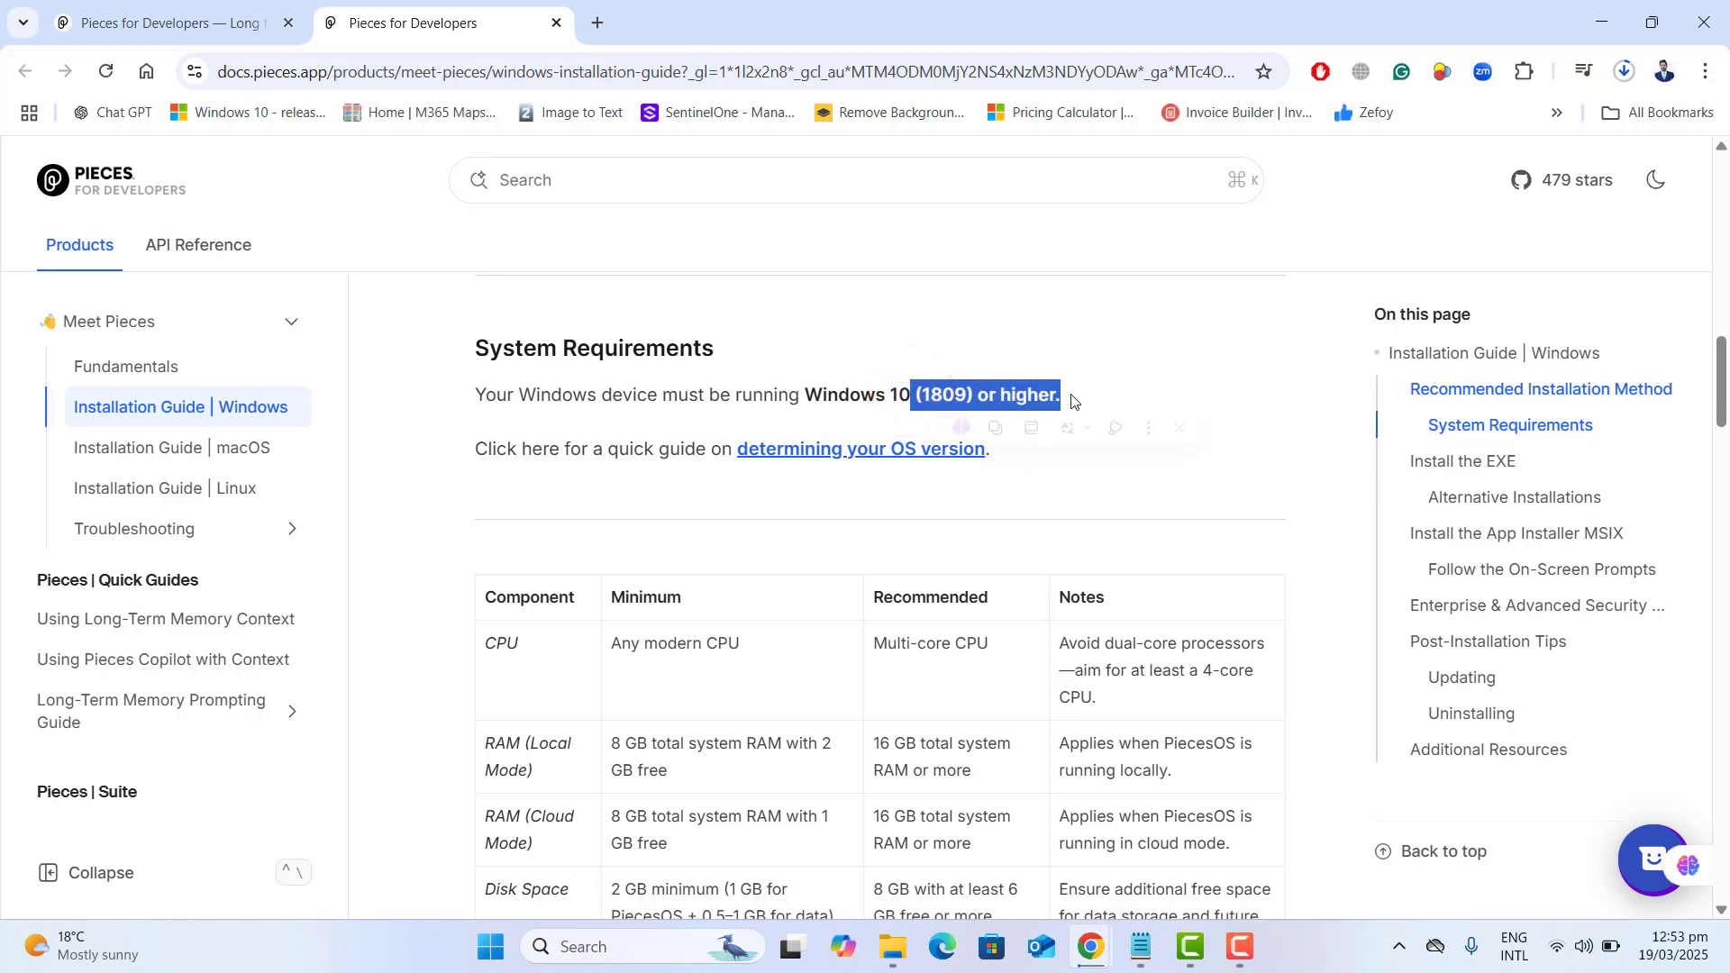
pyautogui.click(1270, 453)
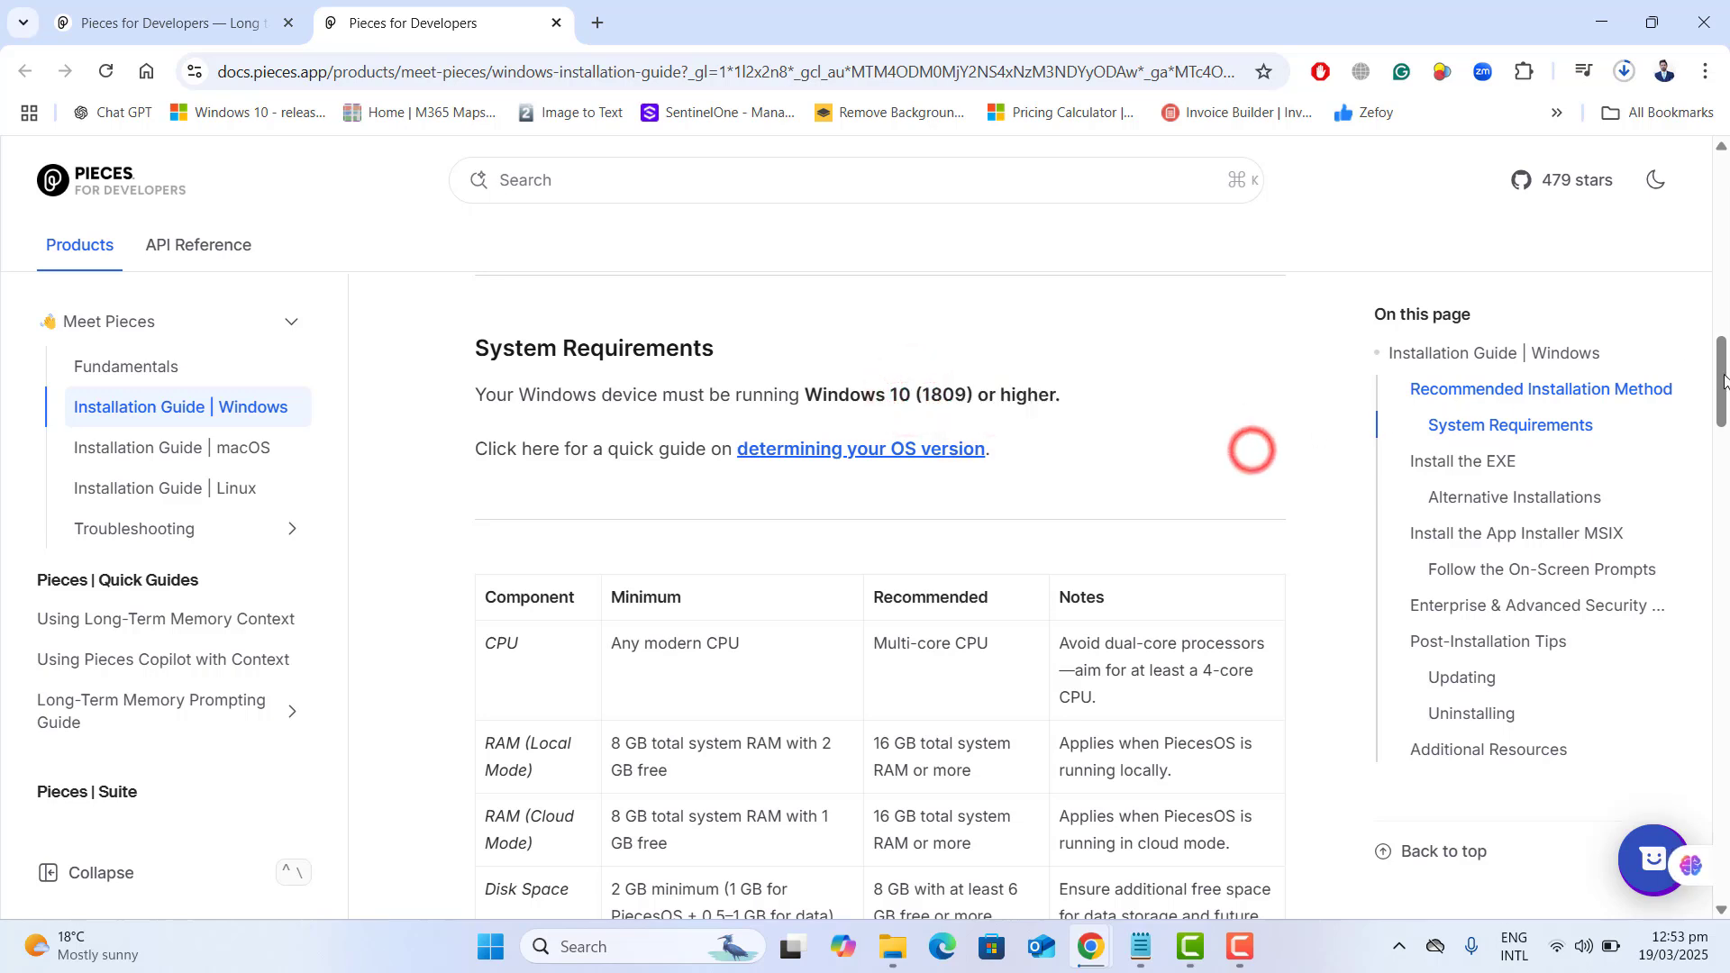
pyautogui.moveTo(1717, 374); pyautogui.dragTo(519, 647)
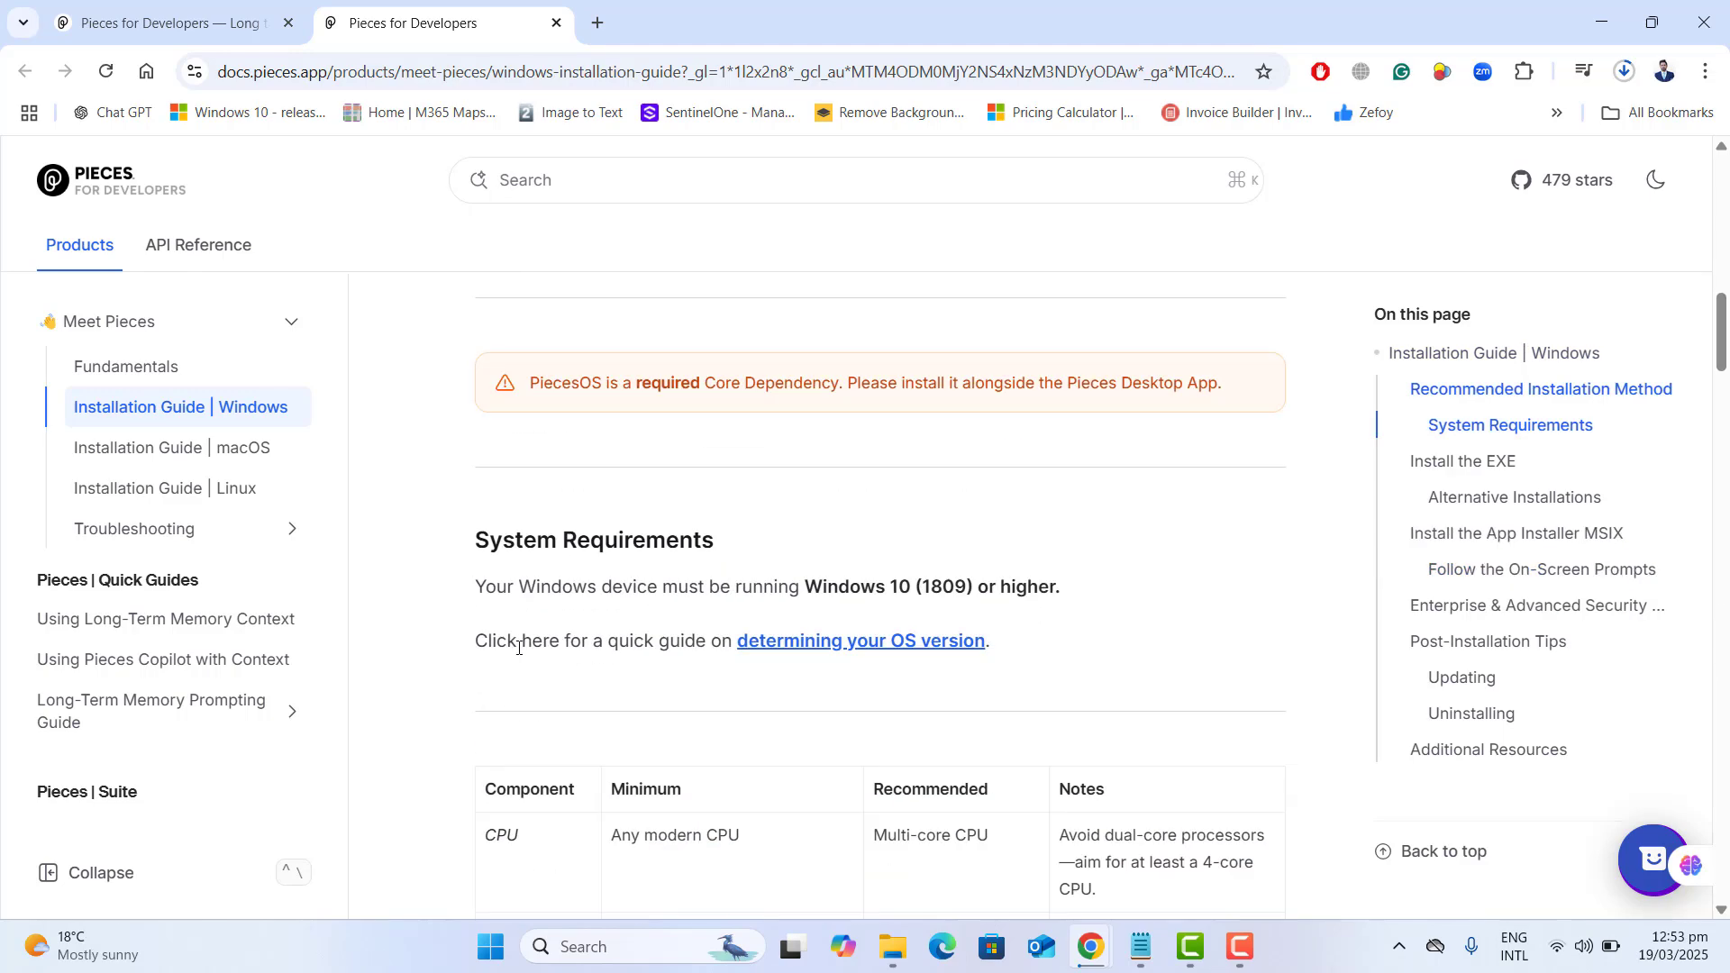
# Step: Open the guide on determining the OS version in a new tab, look through it and return to the installation guide
pyautogui.keyDown('ctrl'); pyautogui.click(811, 641); pyautogui.keyUp('ctrl')
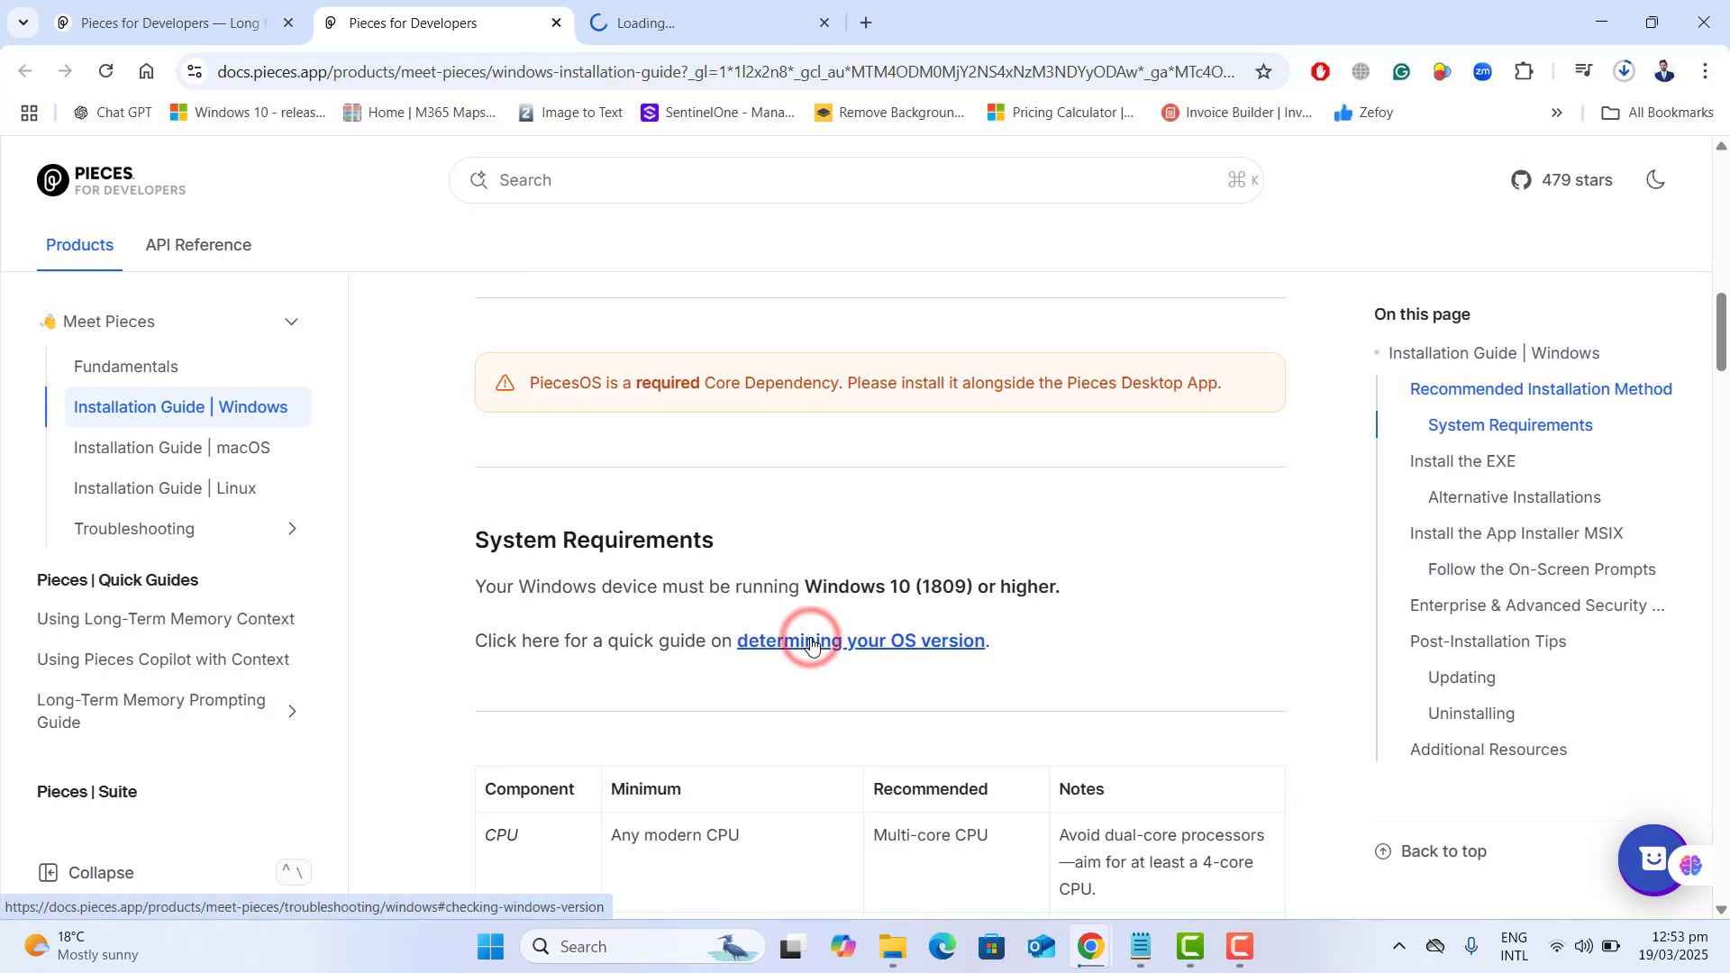
pyautogui.click(716, 20)
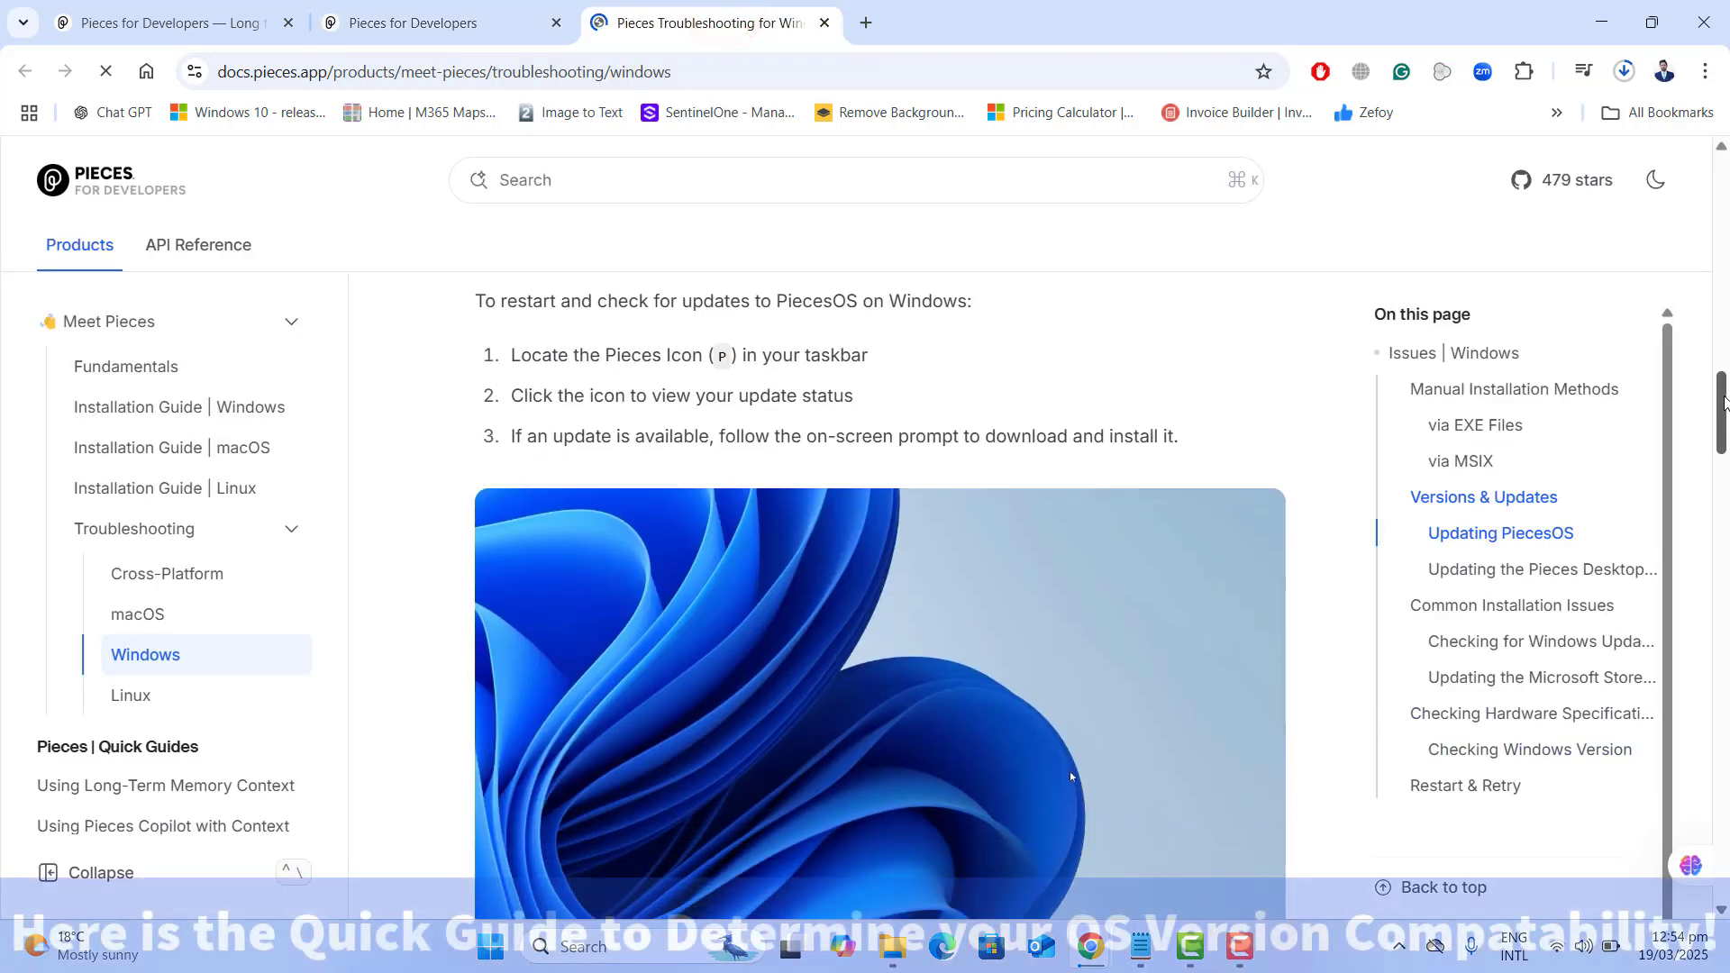
pyautogui.moveTo(1723, 401); pyautogui.dragTo(1703, 647)
pyautogui.hotkey('ctrl', 'shift', 'Tab')
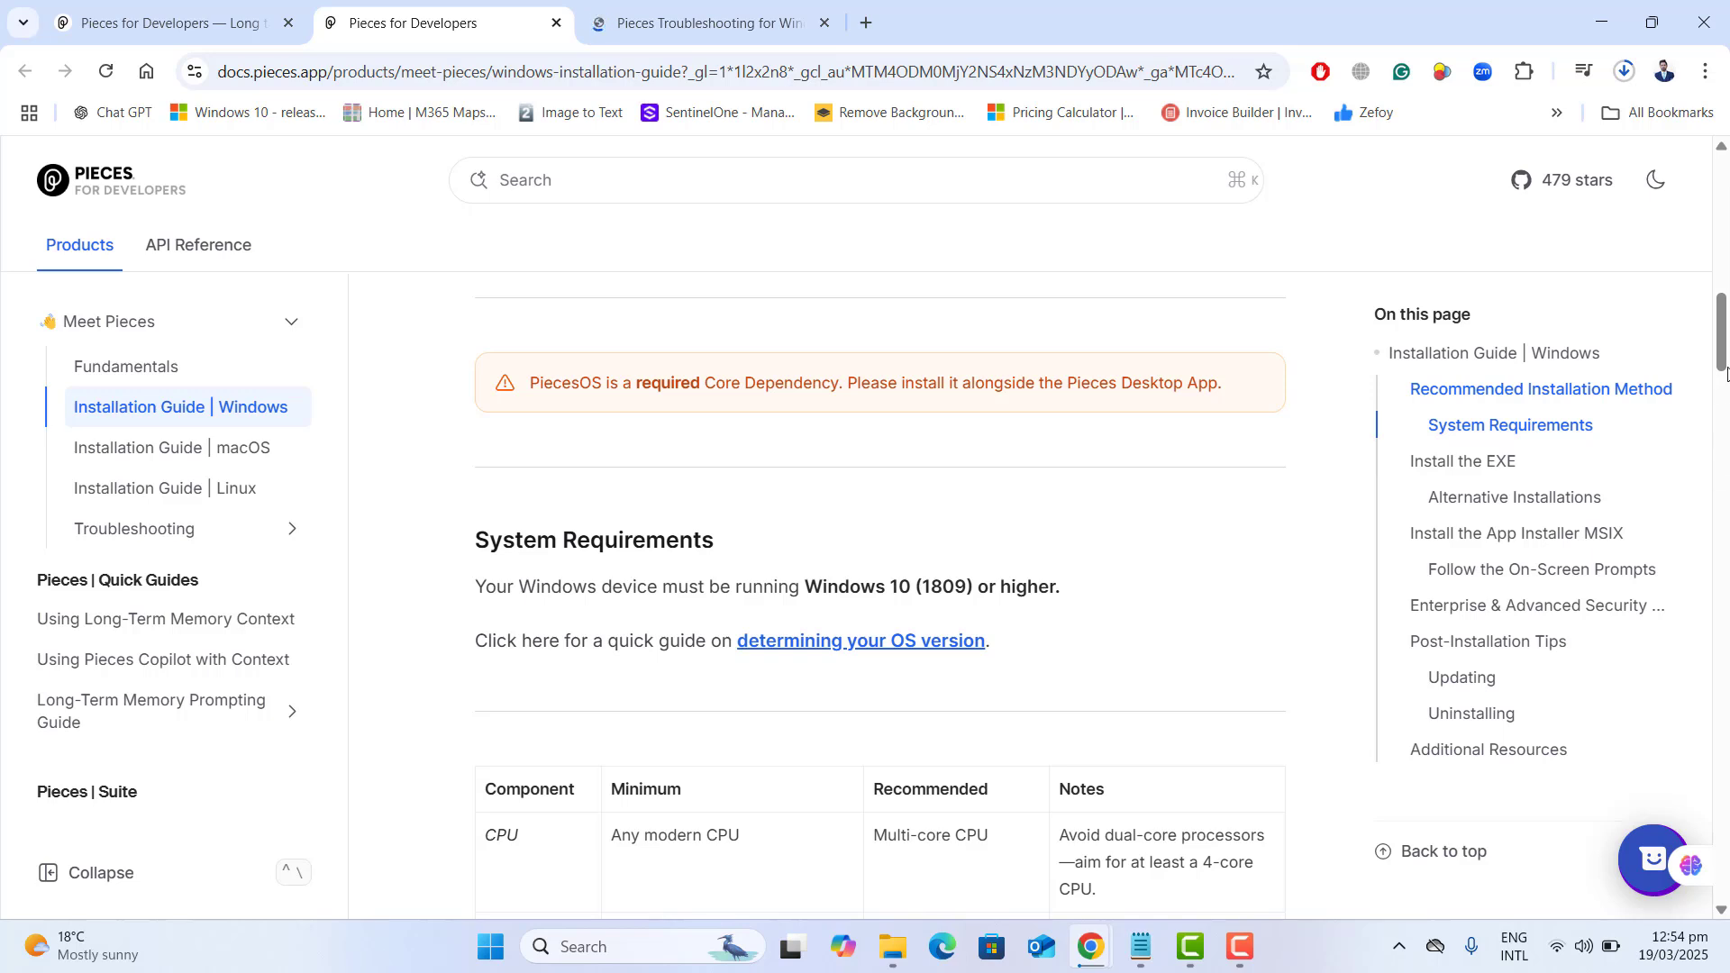
# Step: Launch the downloaded out-windows.exe installer and accept C:\Program Files\Pieces OS as the destination folder
pyautogui.scroll(6, 1726, 365)
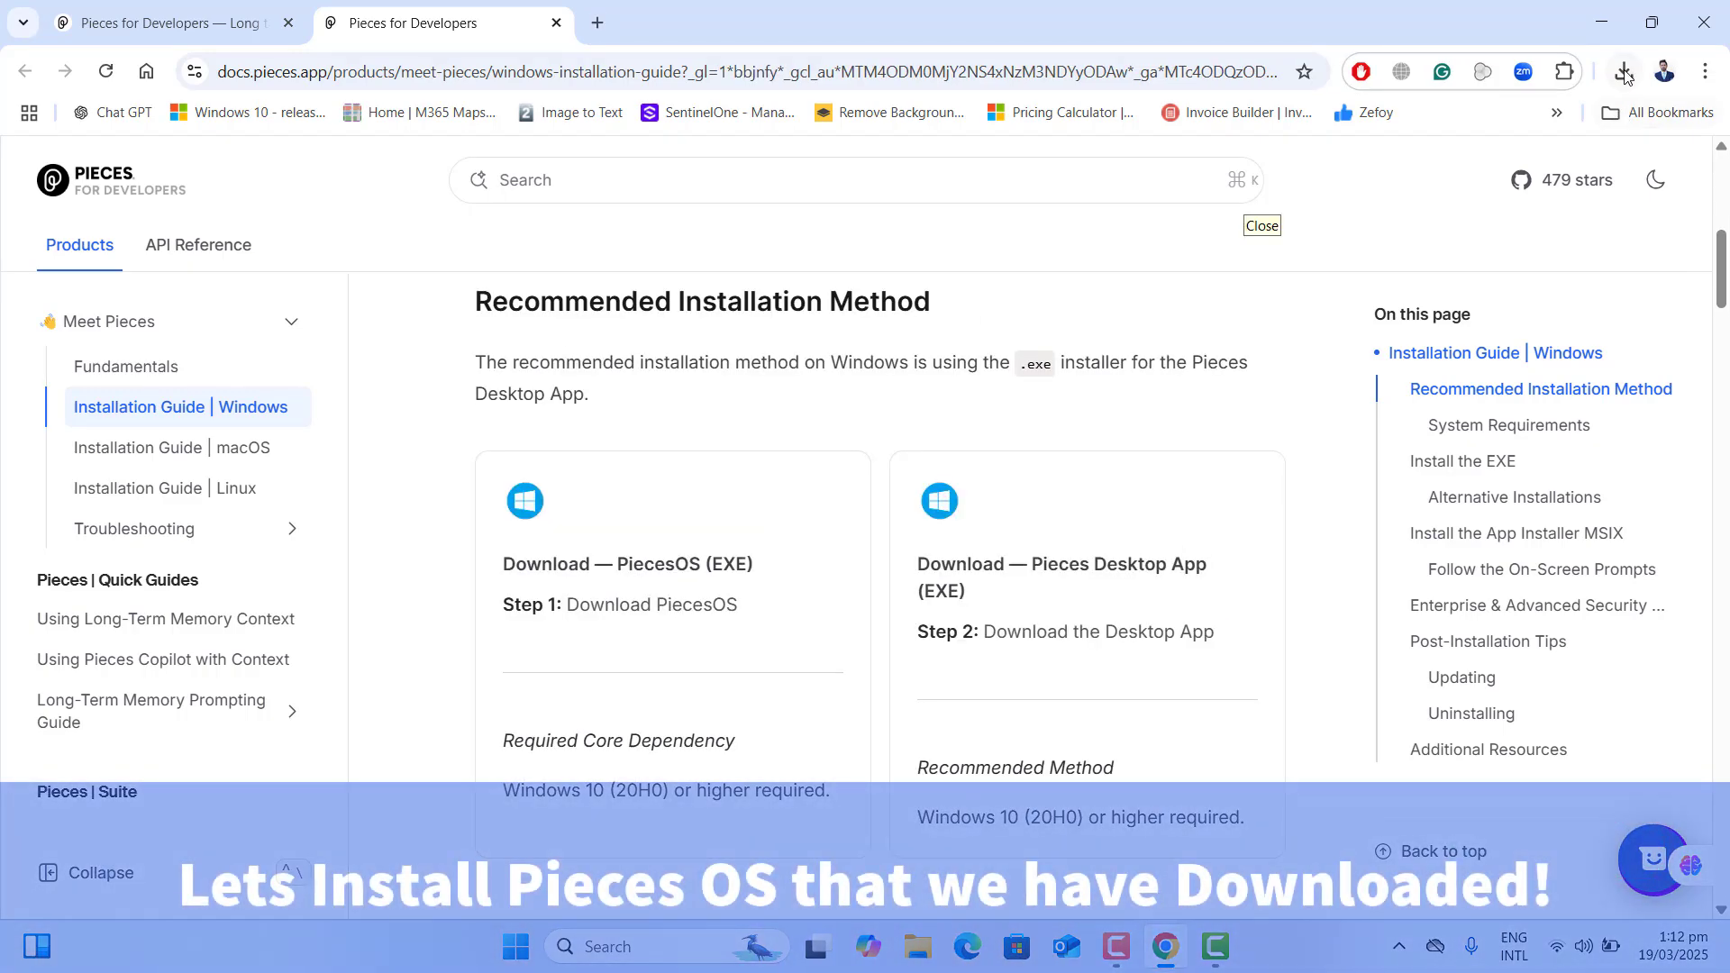
pyautogui.click(1624, 70)
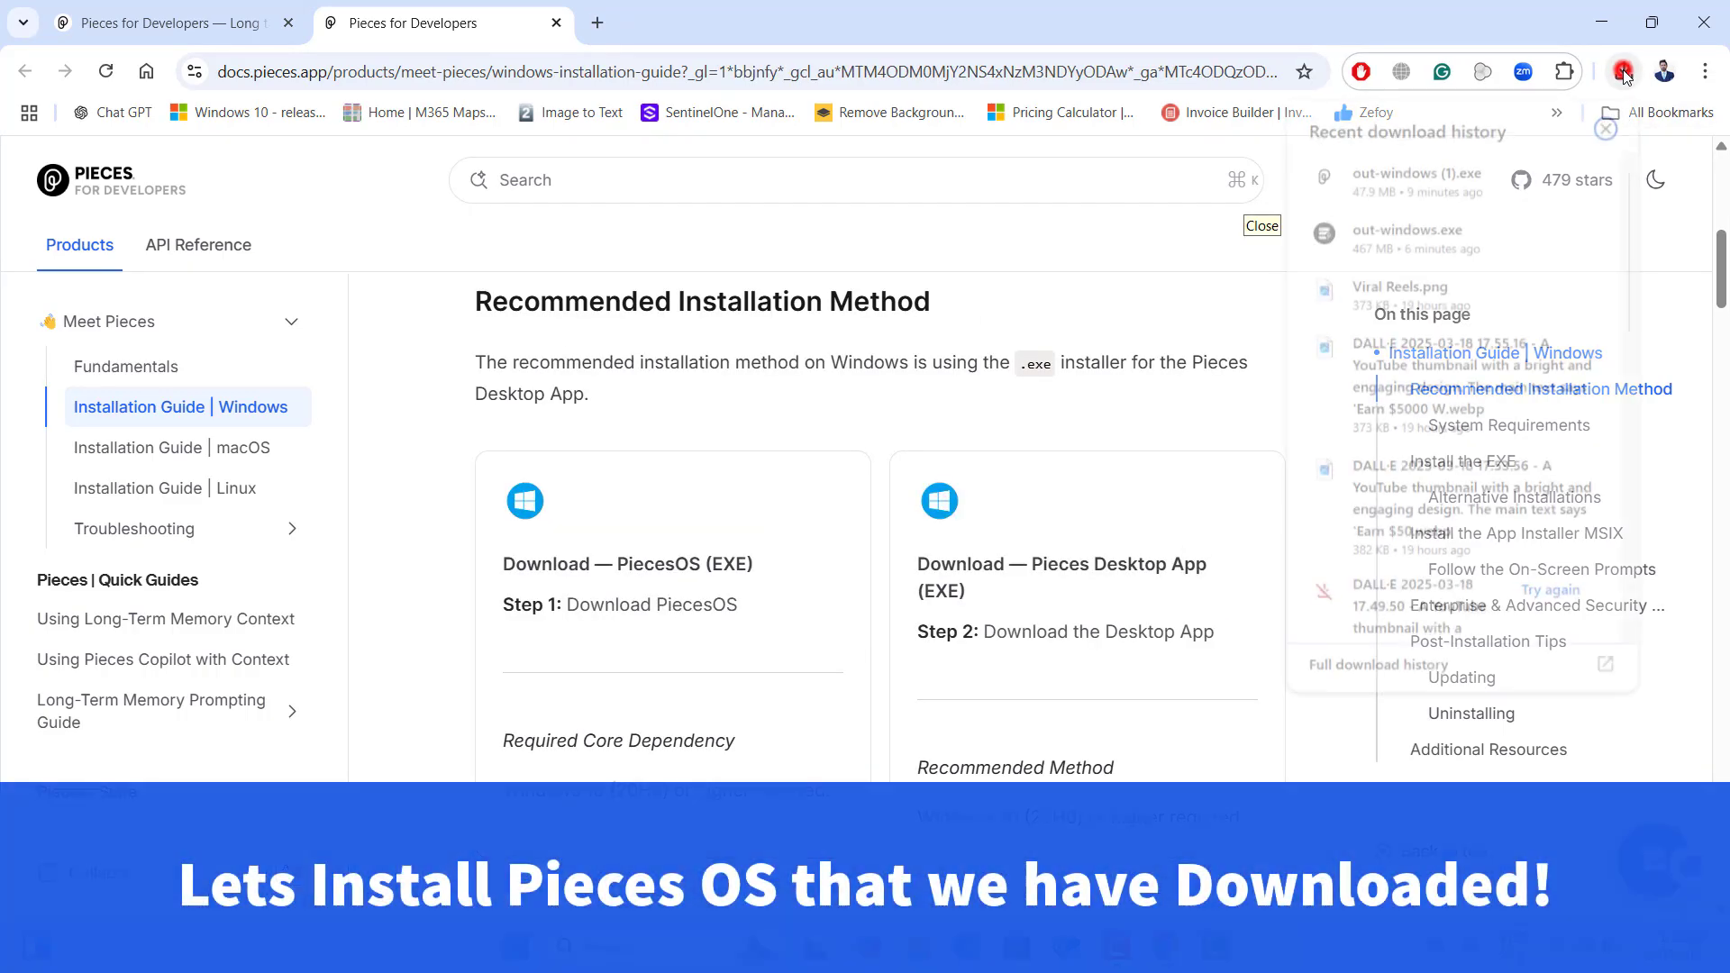
pyautogui.click(1392, 236)
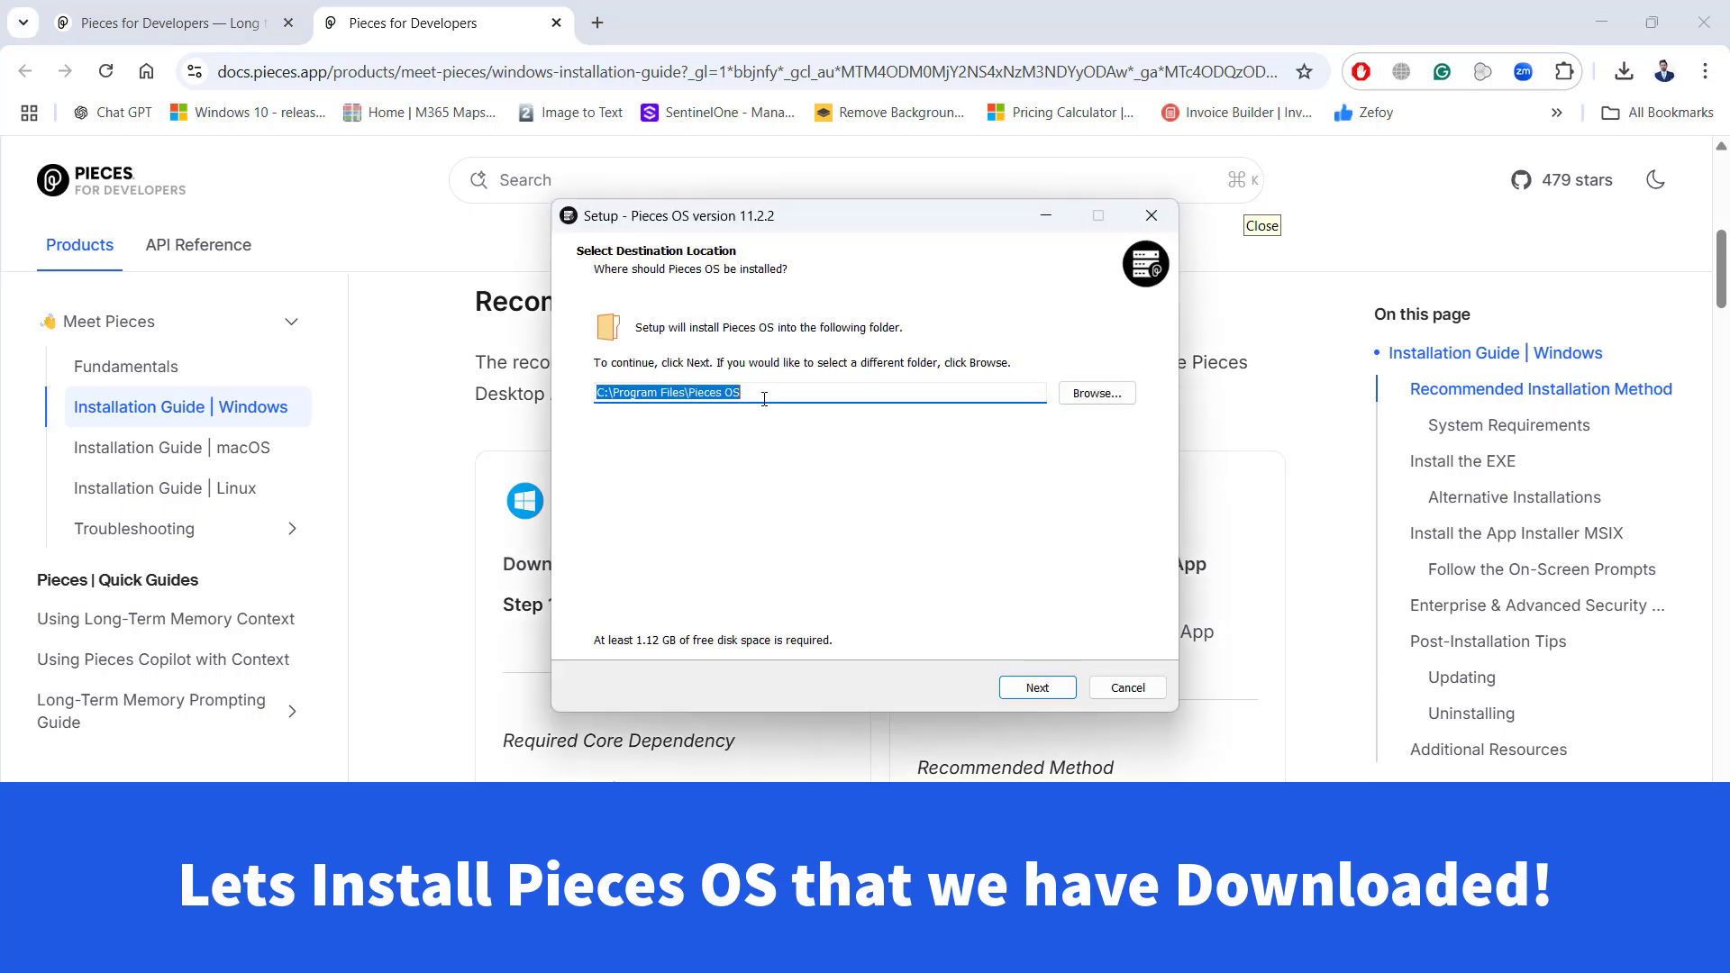
pyautogui.click(1039, 685)
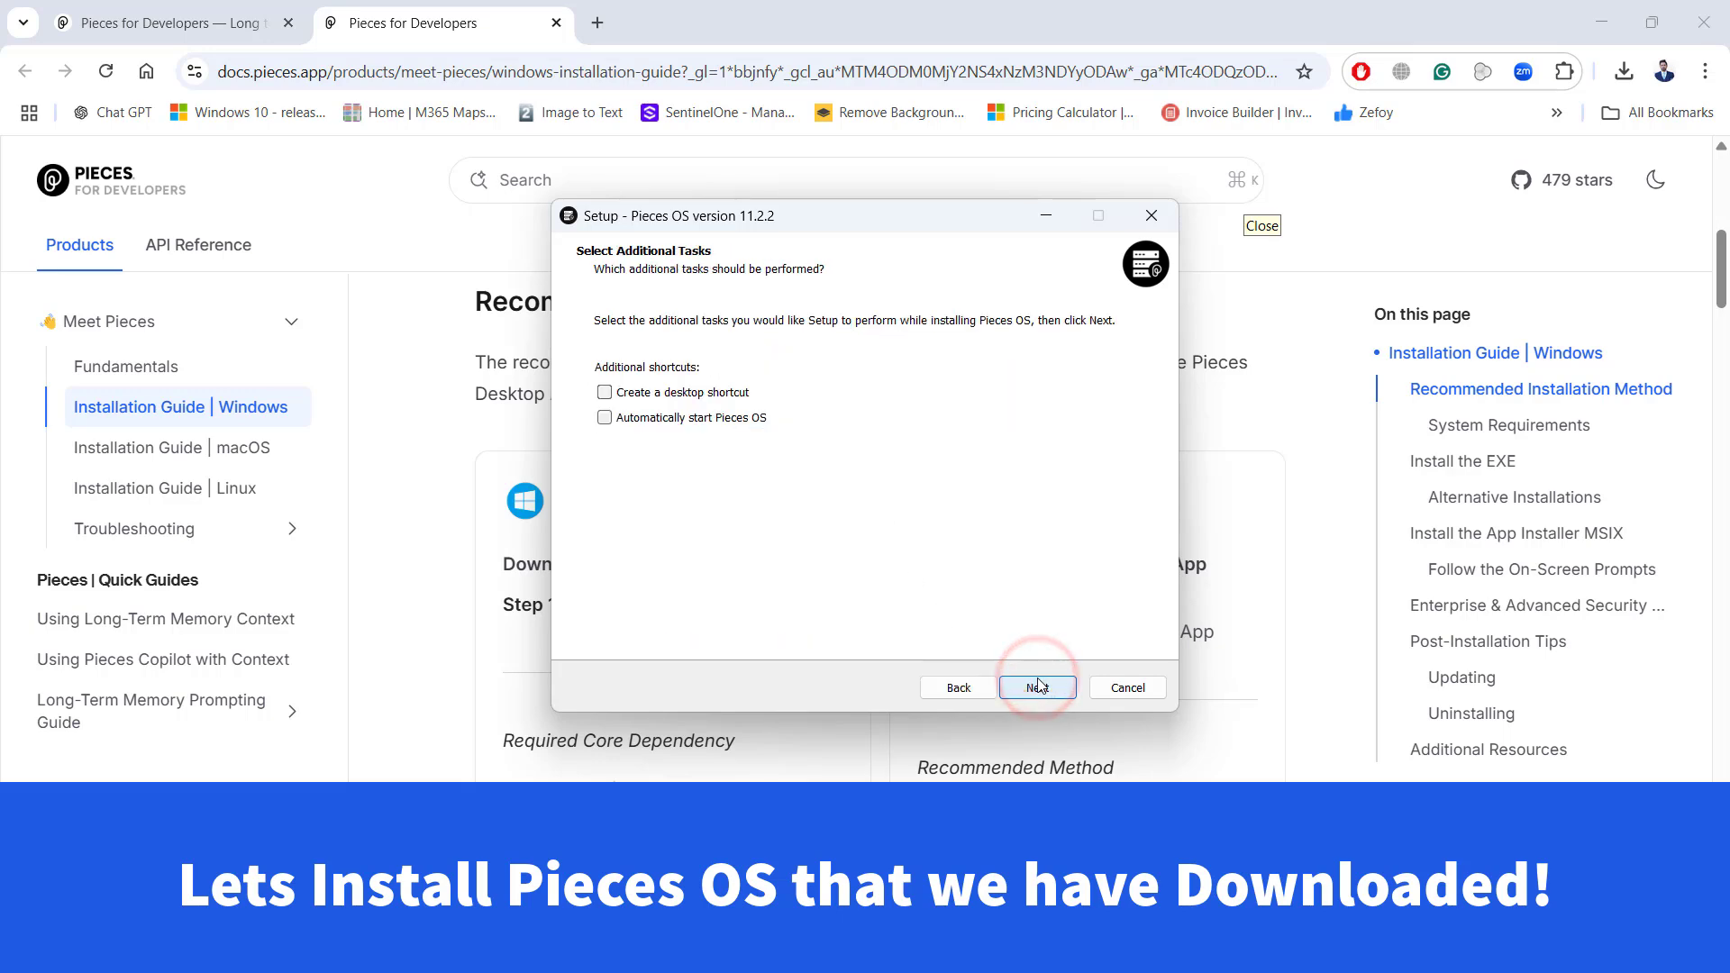
# Step: Install Pieces OS with a desktop shortcut and automatic start enabled, and finish the setup with Launch Pieces OS selected
pyautogui.click(604, 393)
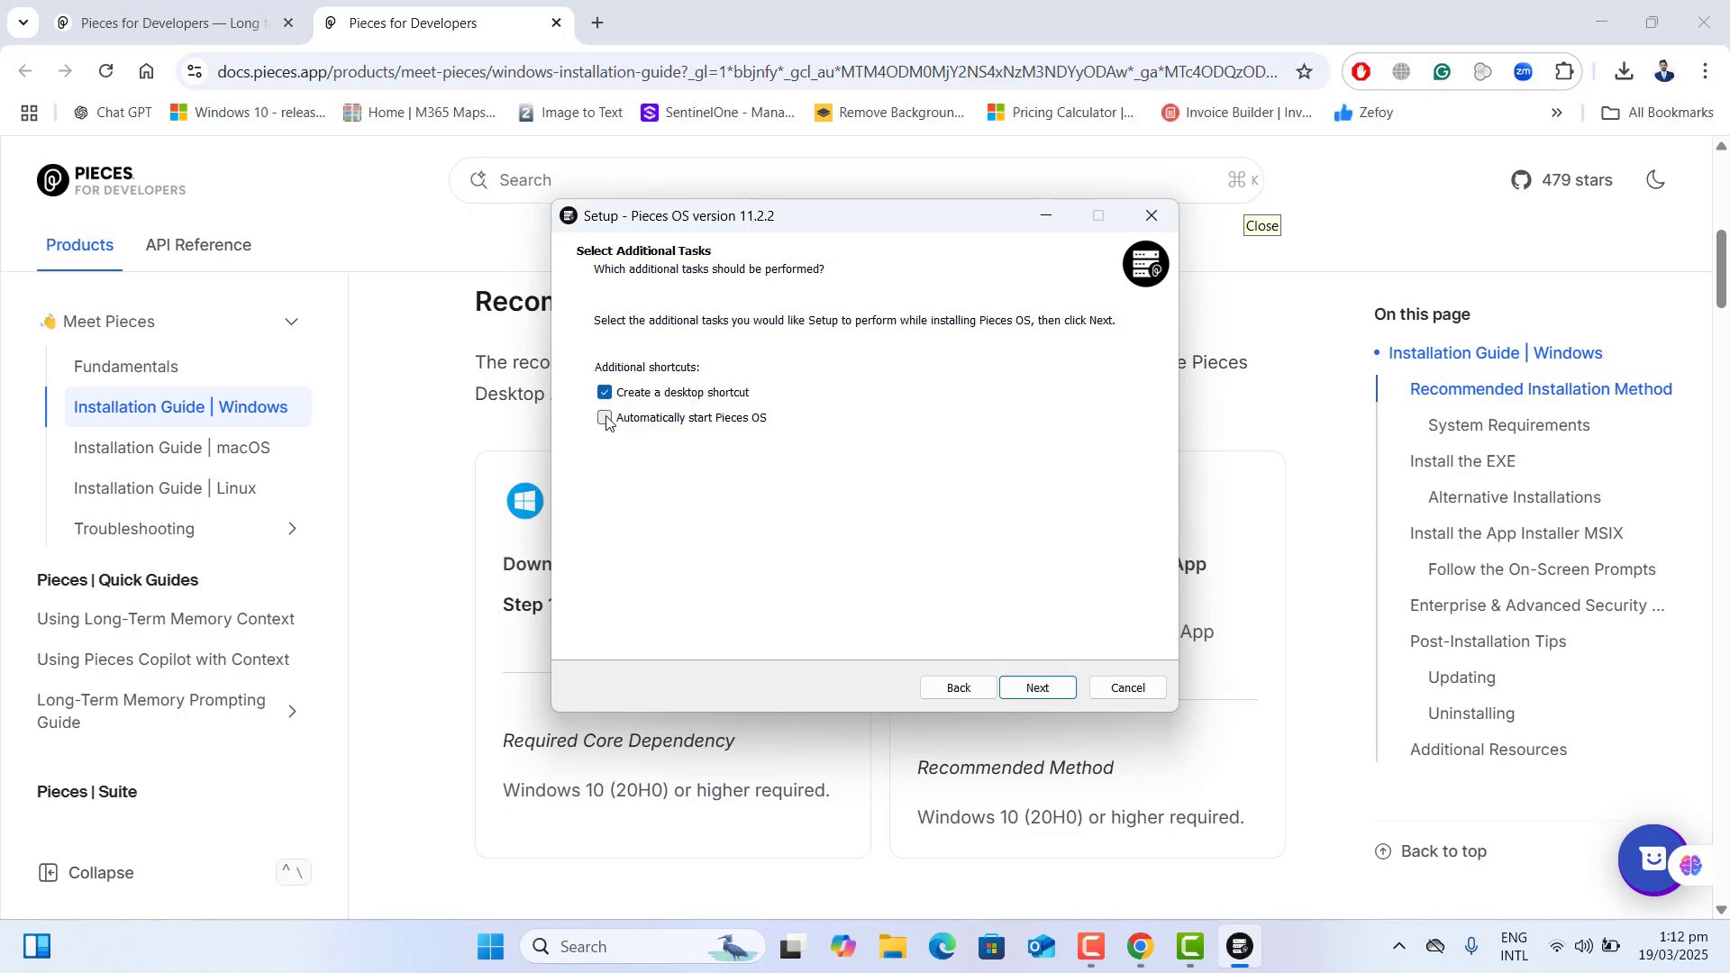
pyautogui.click(605, 419)
pyautogui.click(1041, 690)
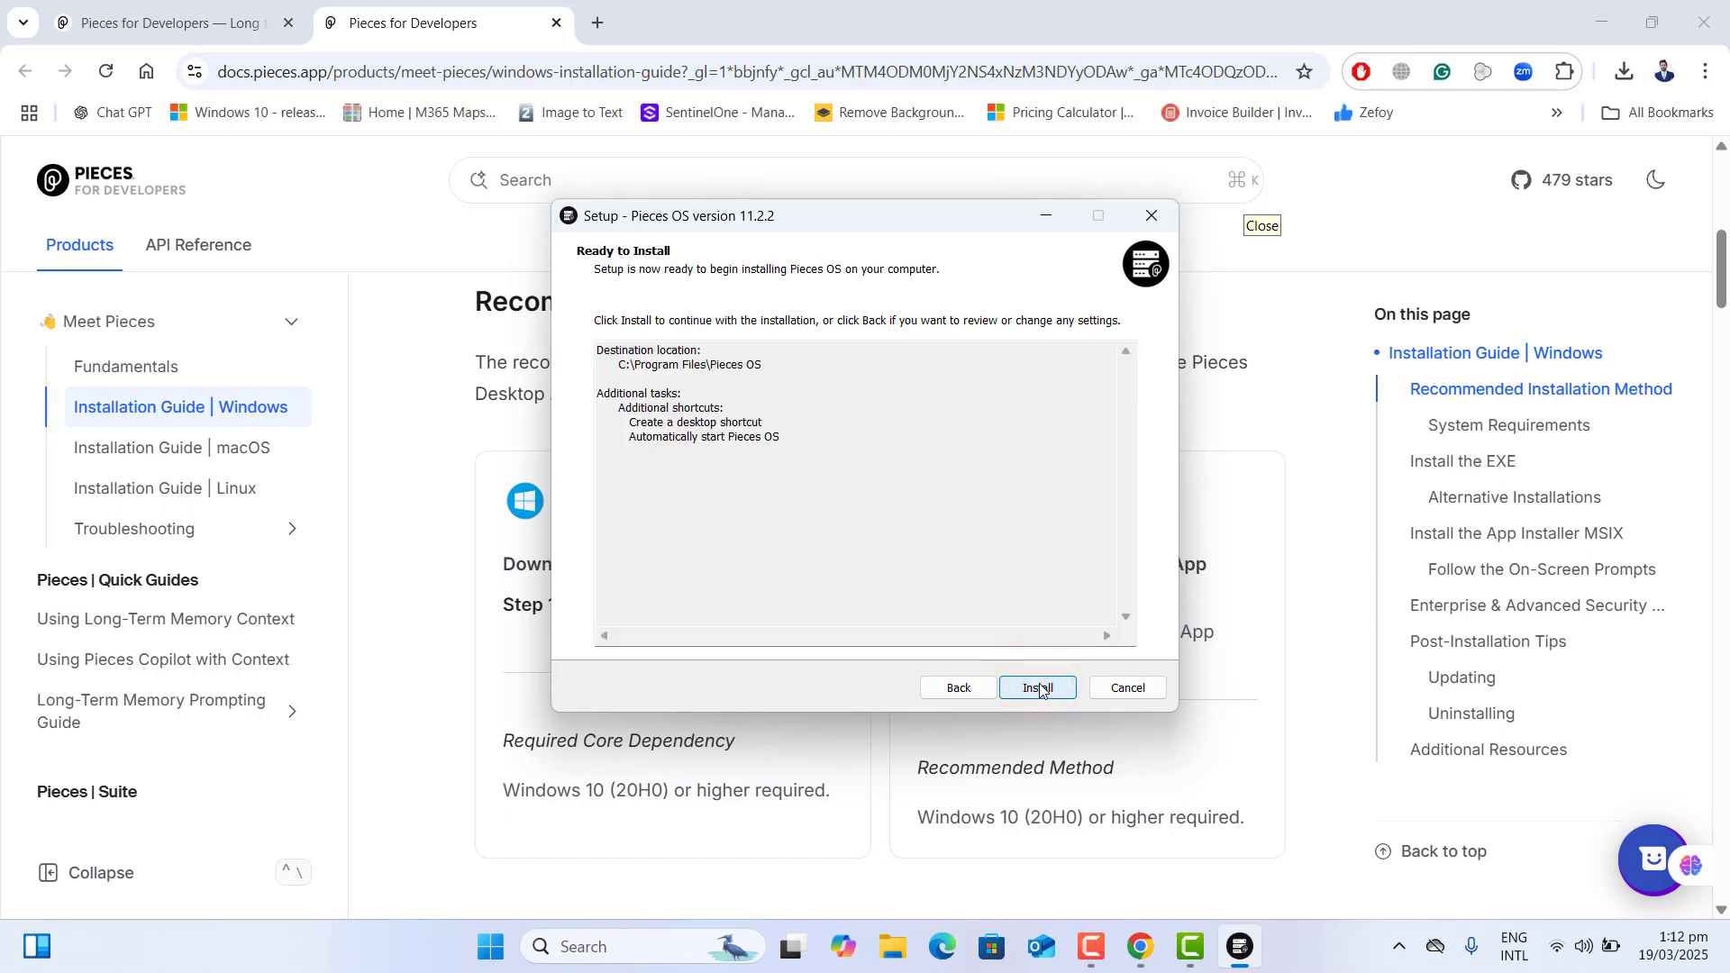
pyautogui.click(1040, 689)
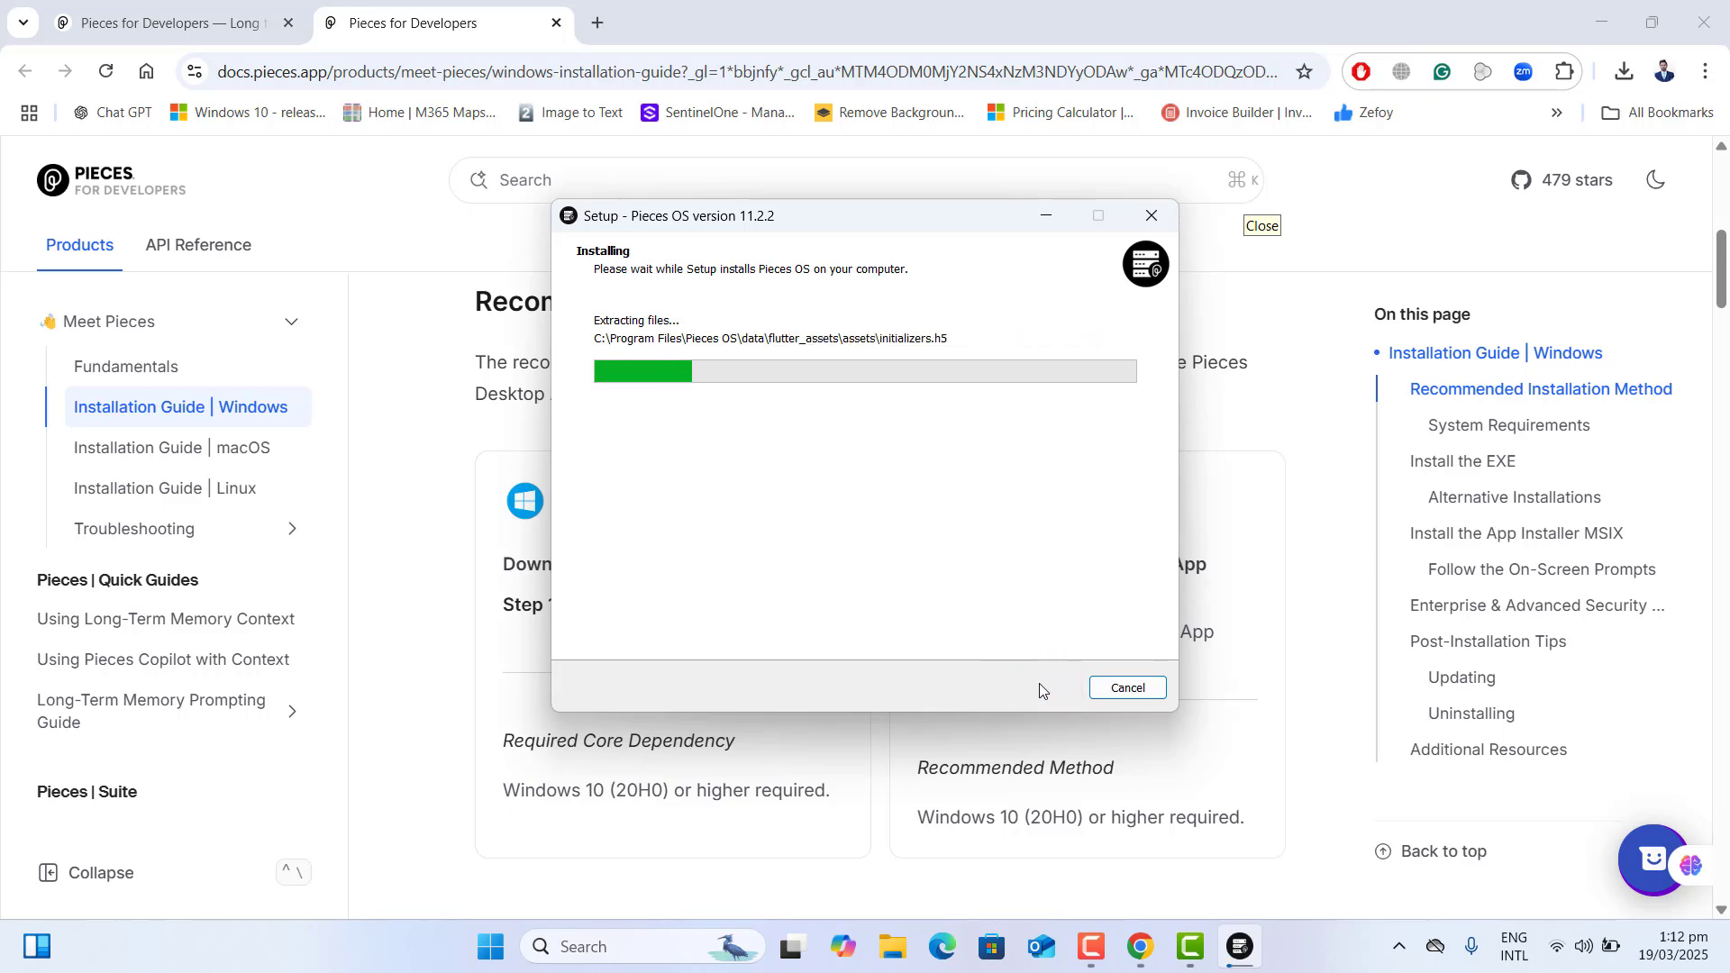
pyautogui.moveTo(834, 213); pyautogui.dragTo(1109, 248)
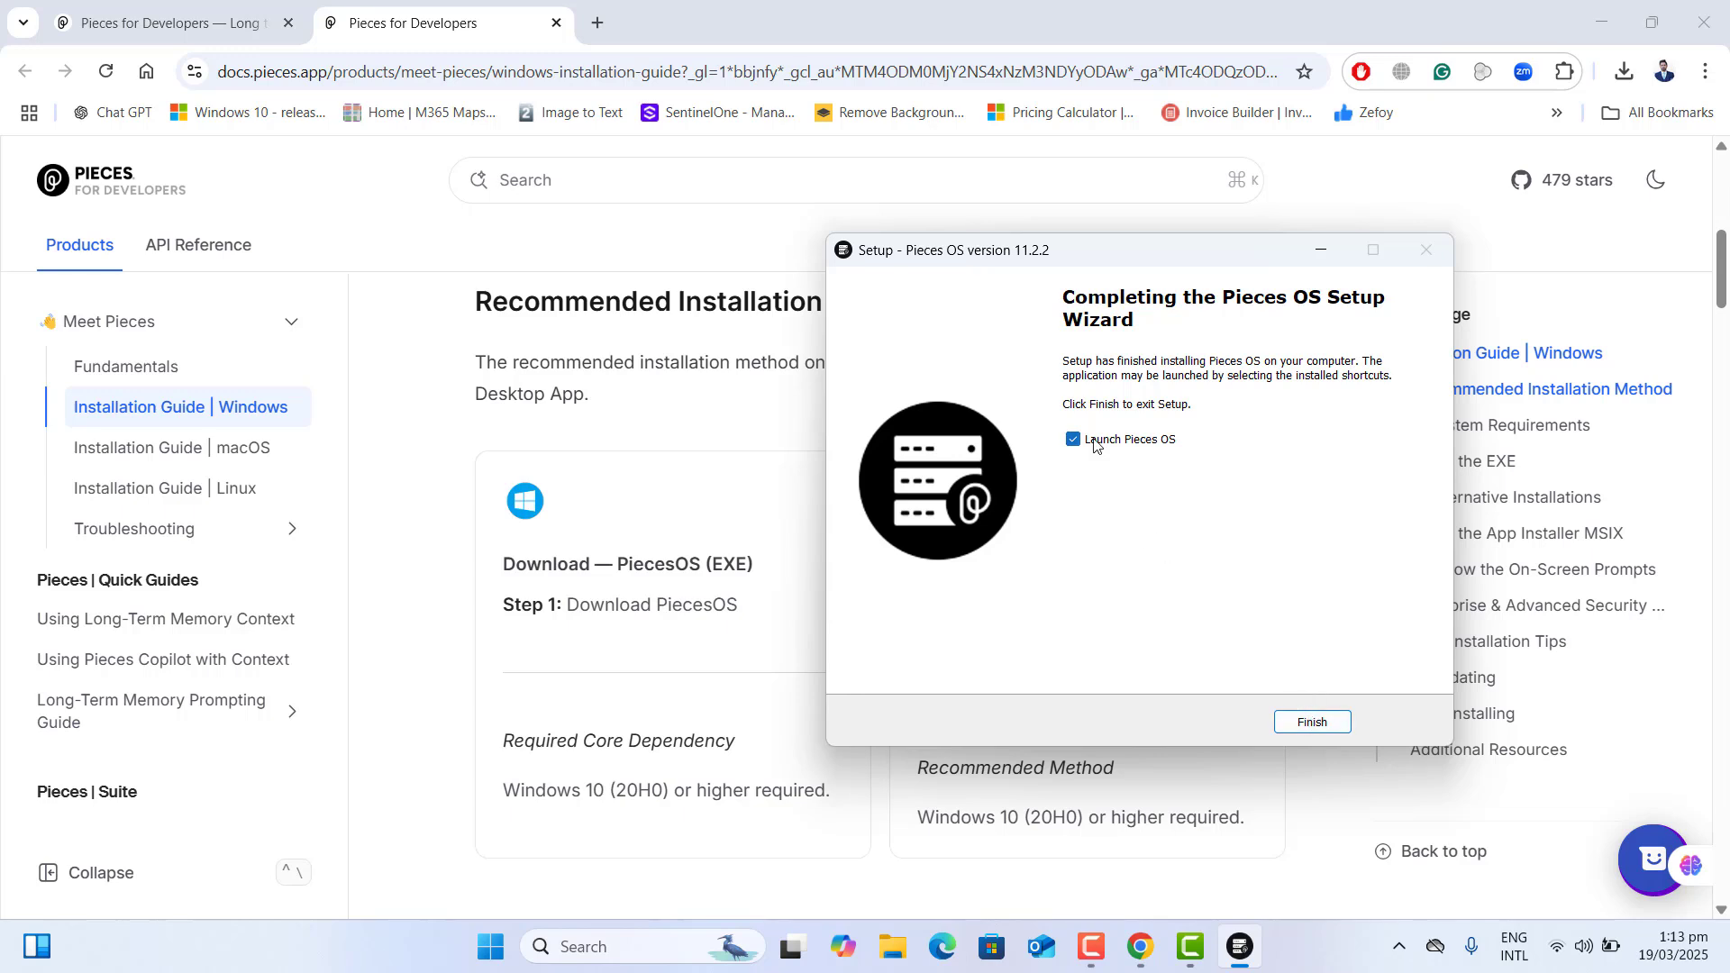
pyautogui.click(1312, 719)
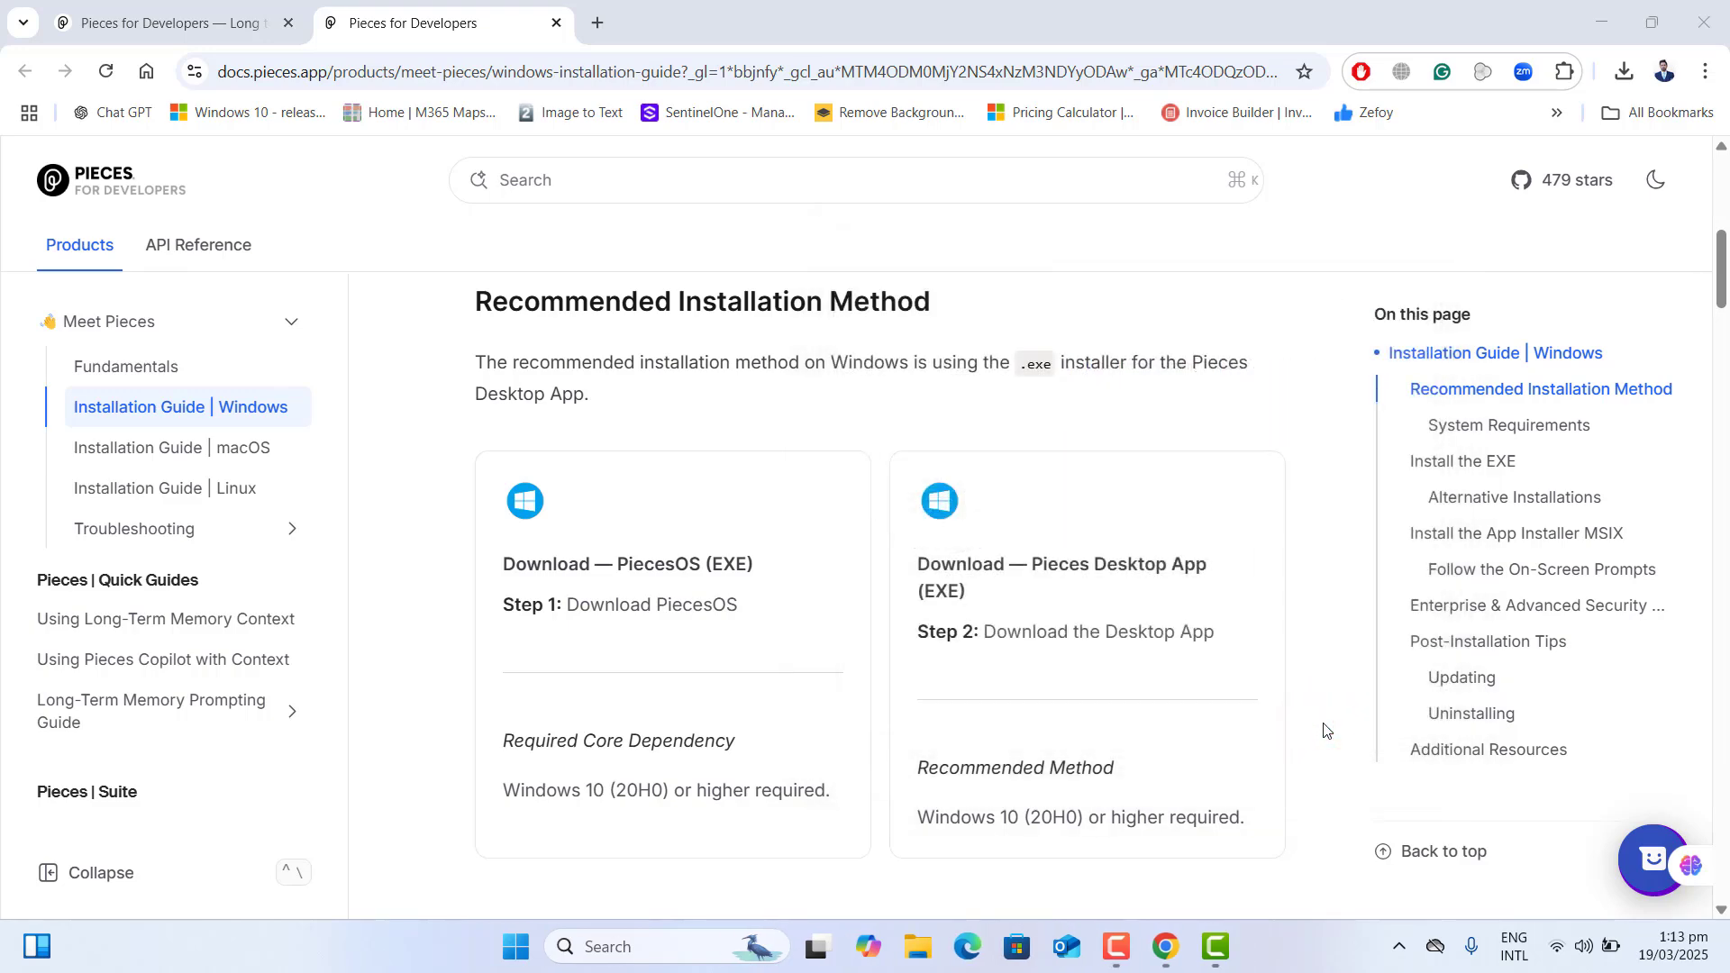
# Step: Minimize the browser, launch Pieces OS from its desktop shortcut and check for it among the hidden background apps
pyautogui.click(1601, 22)
pyautogui.click(1401, 947)
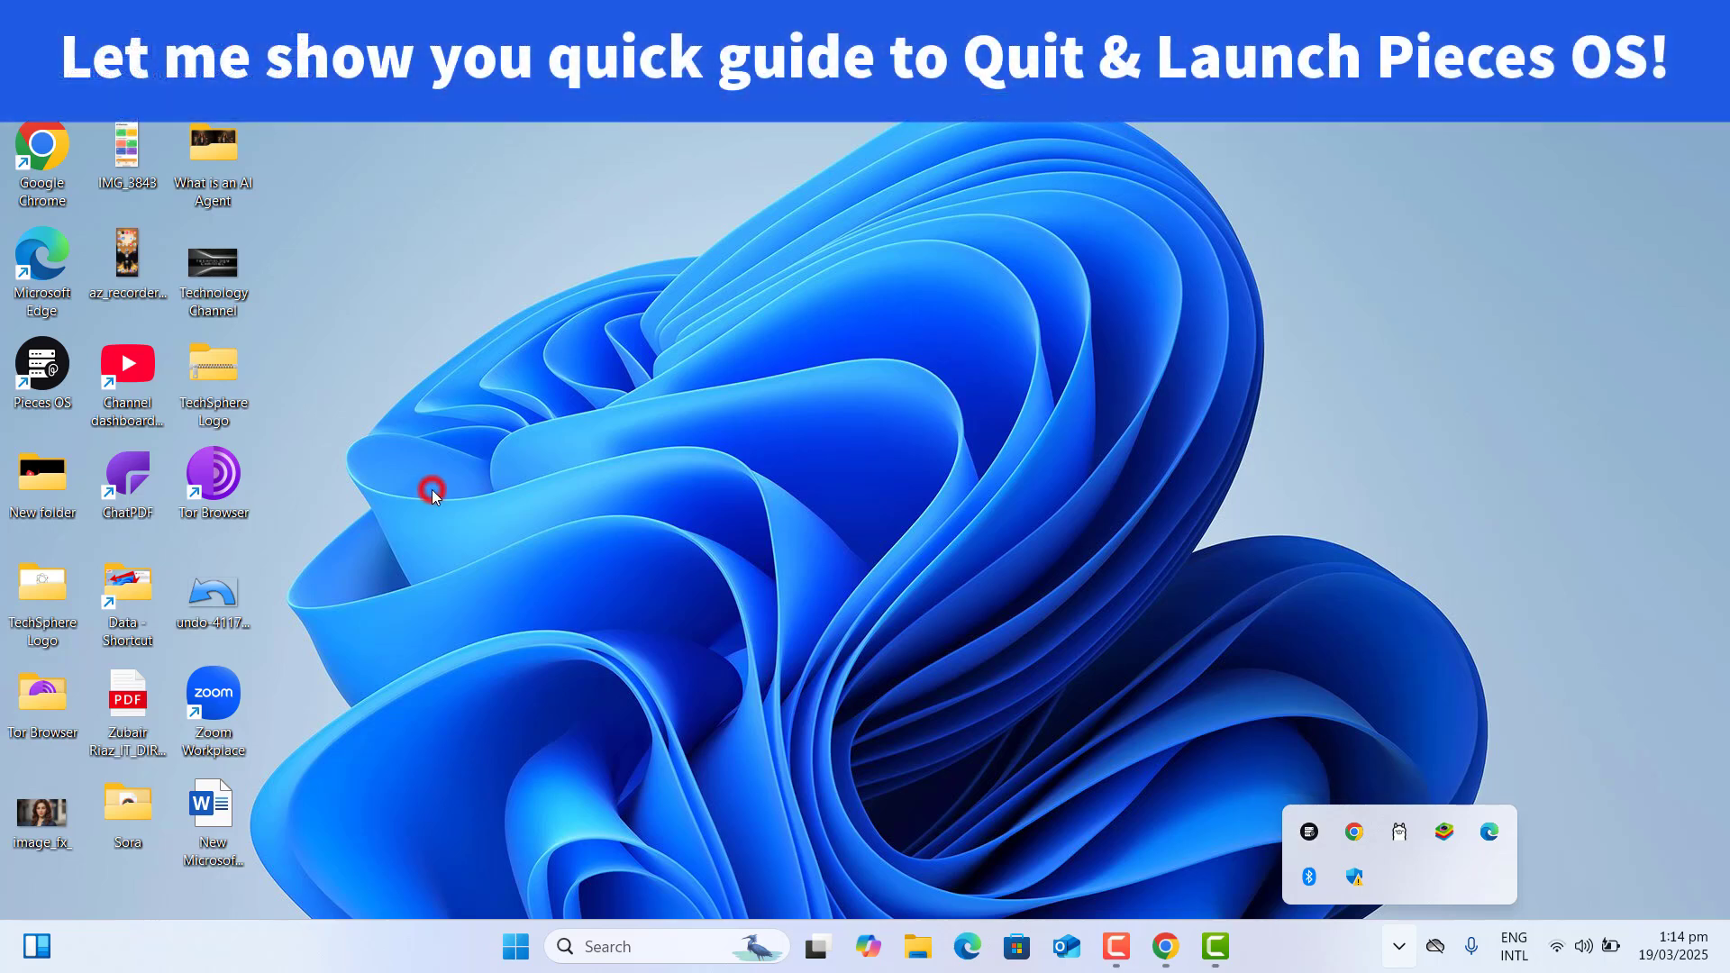
pyautogui.click(431, 489)
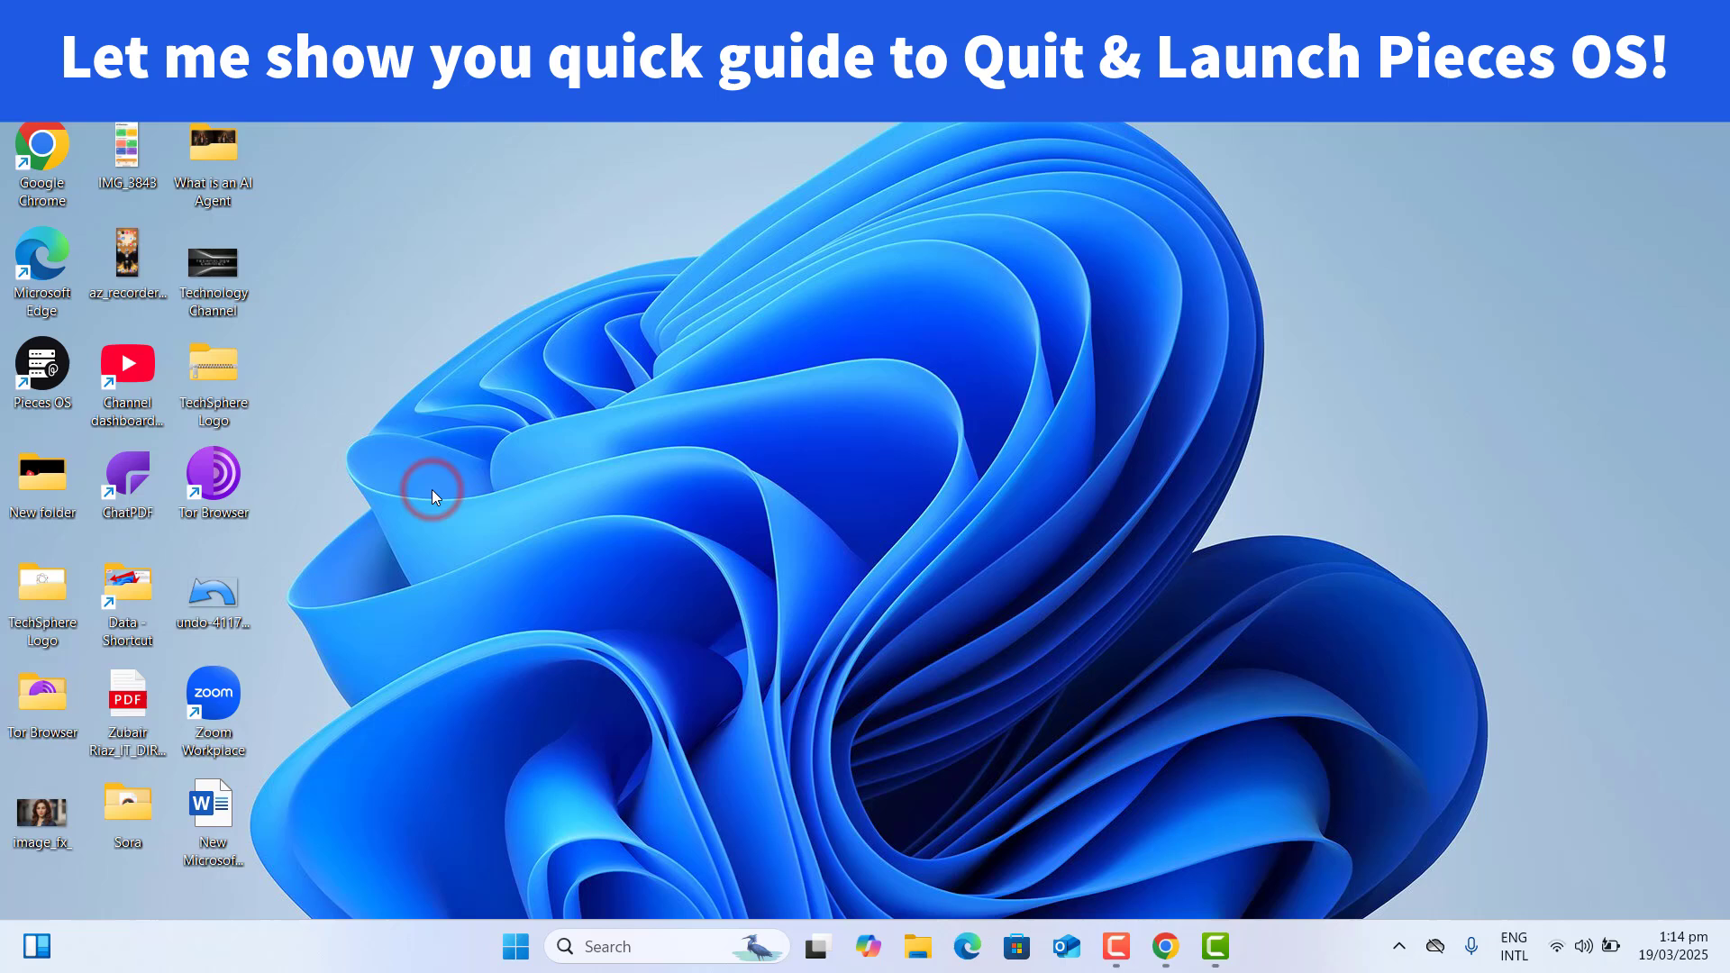
pyautogui.doubleClick(45, 370)
pyautogui.click(1397, 943)
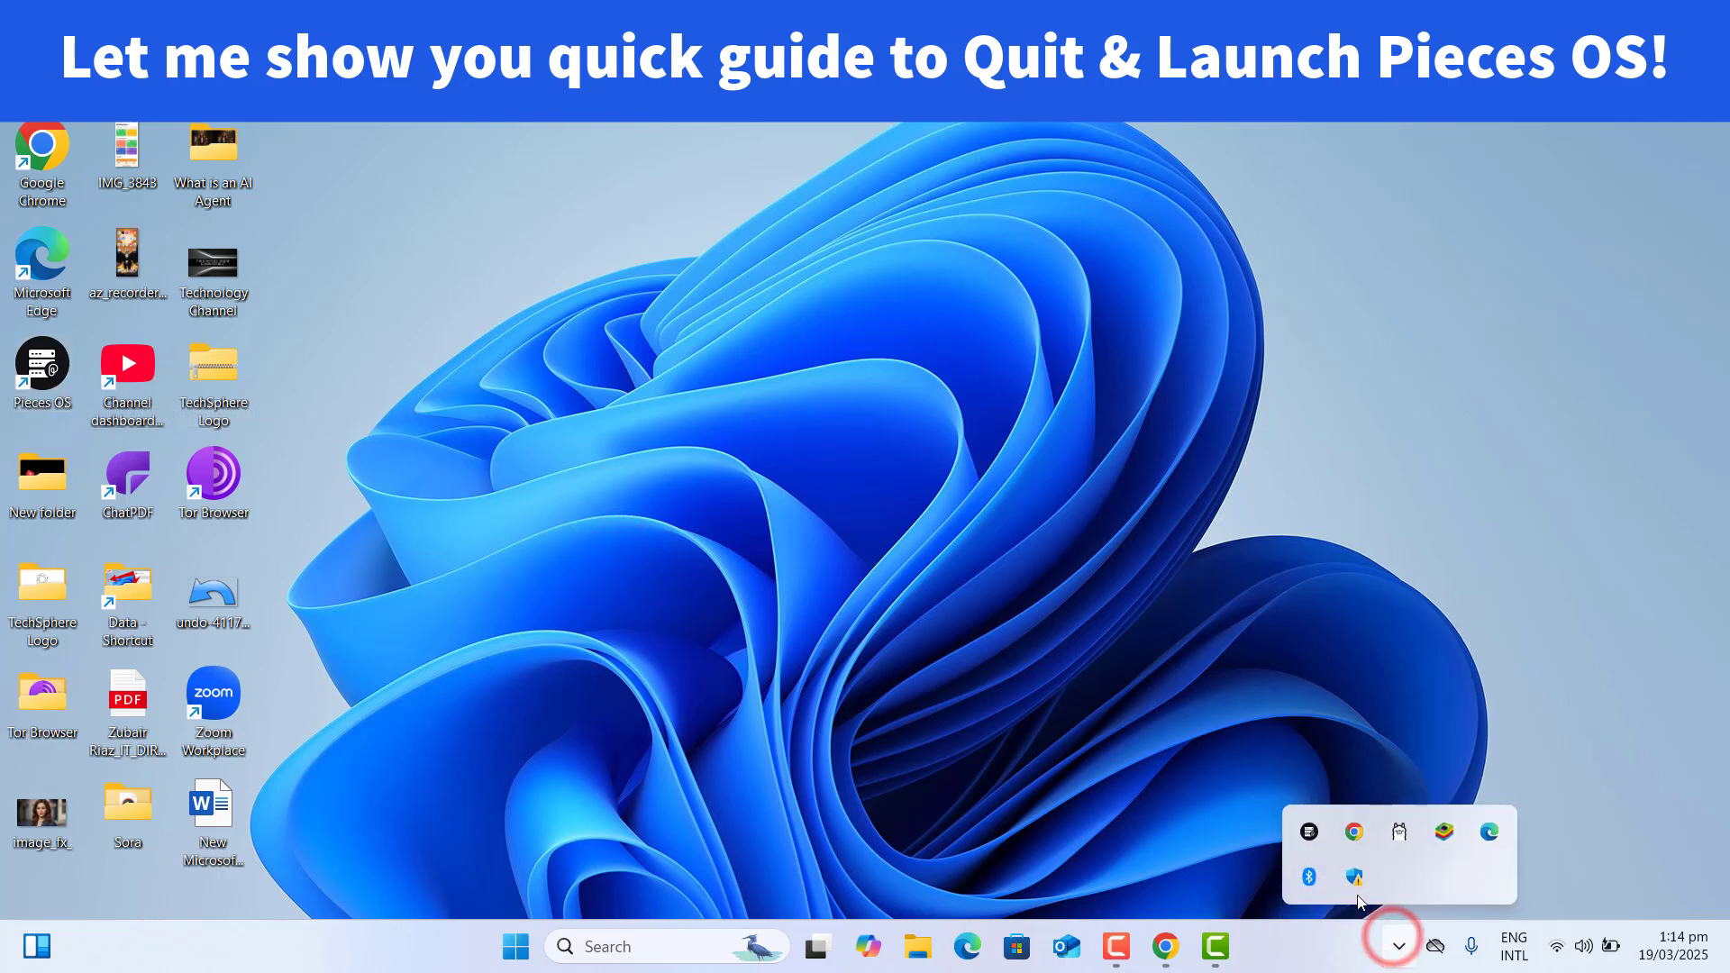
pyautogui.click(1311, 834)
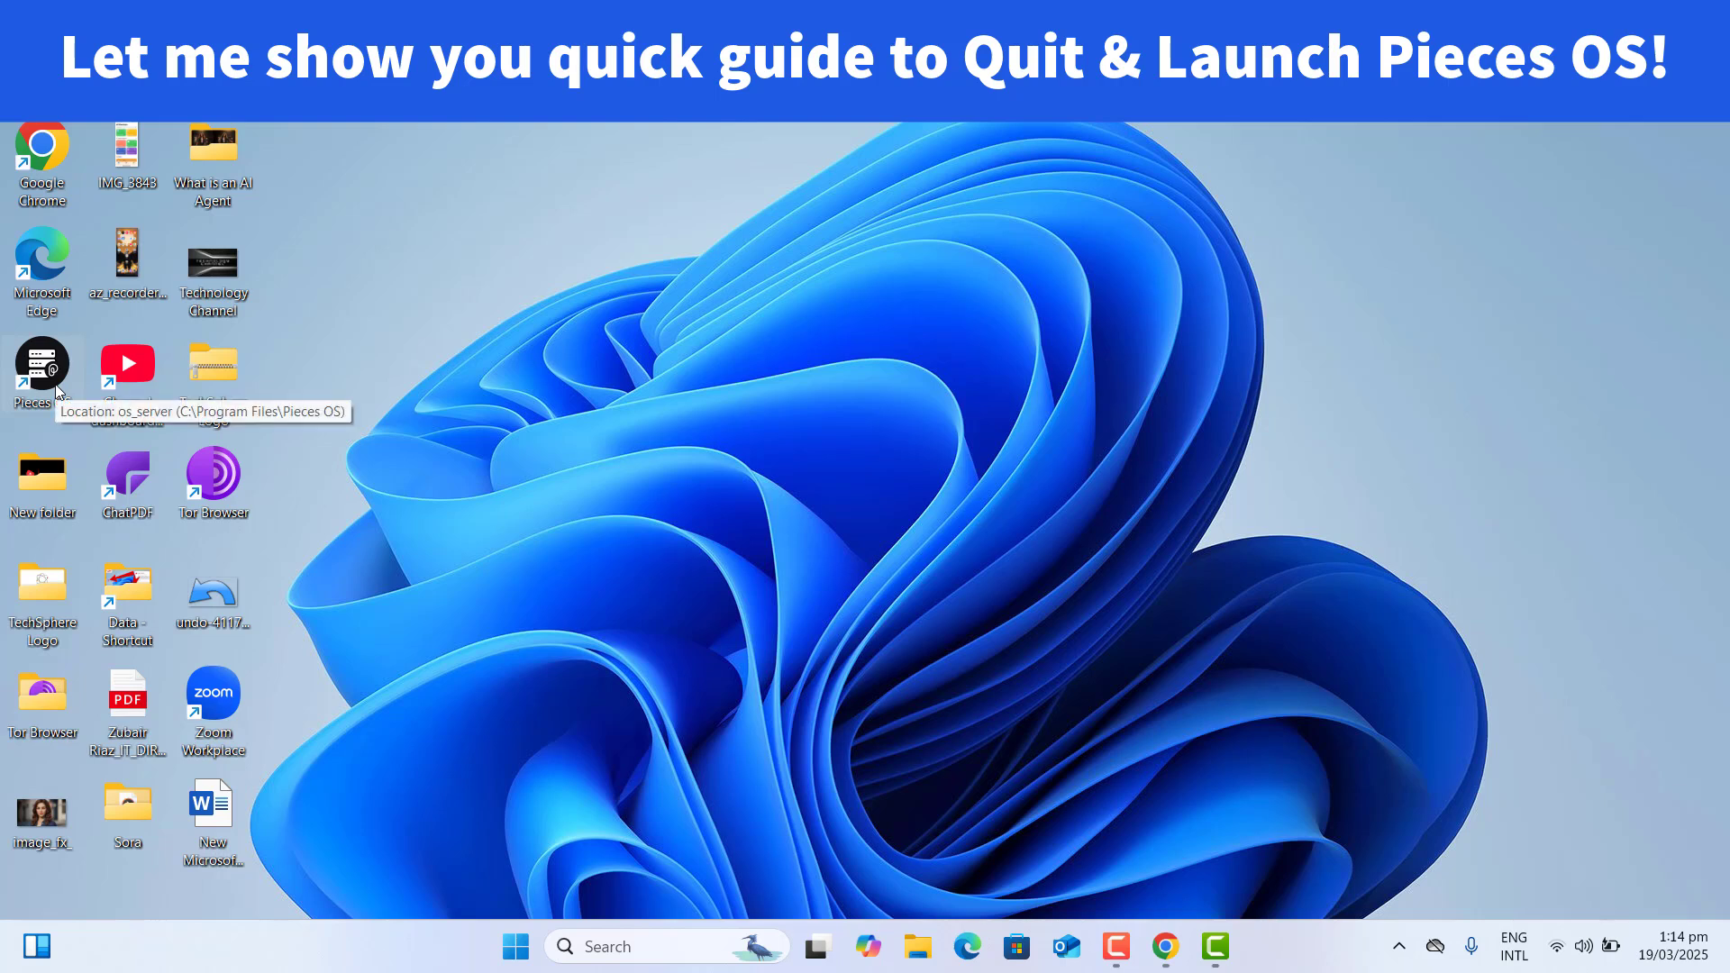
pyautogui.doubleClick(56, 389)
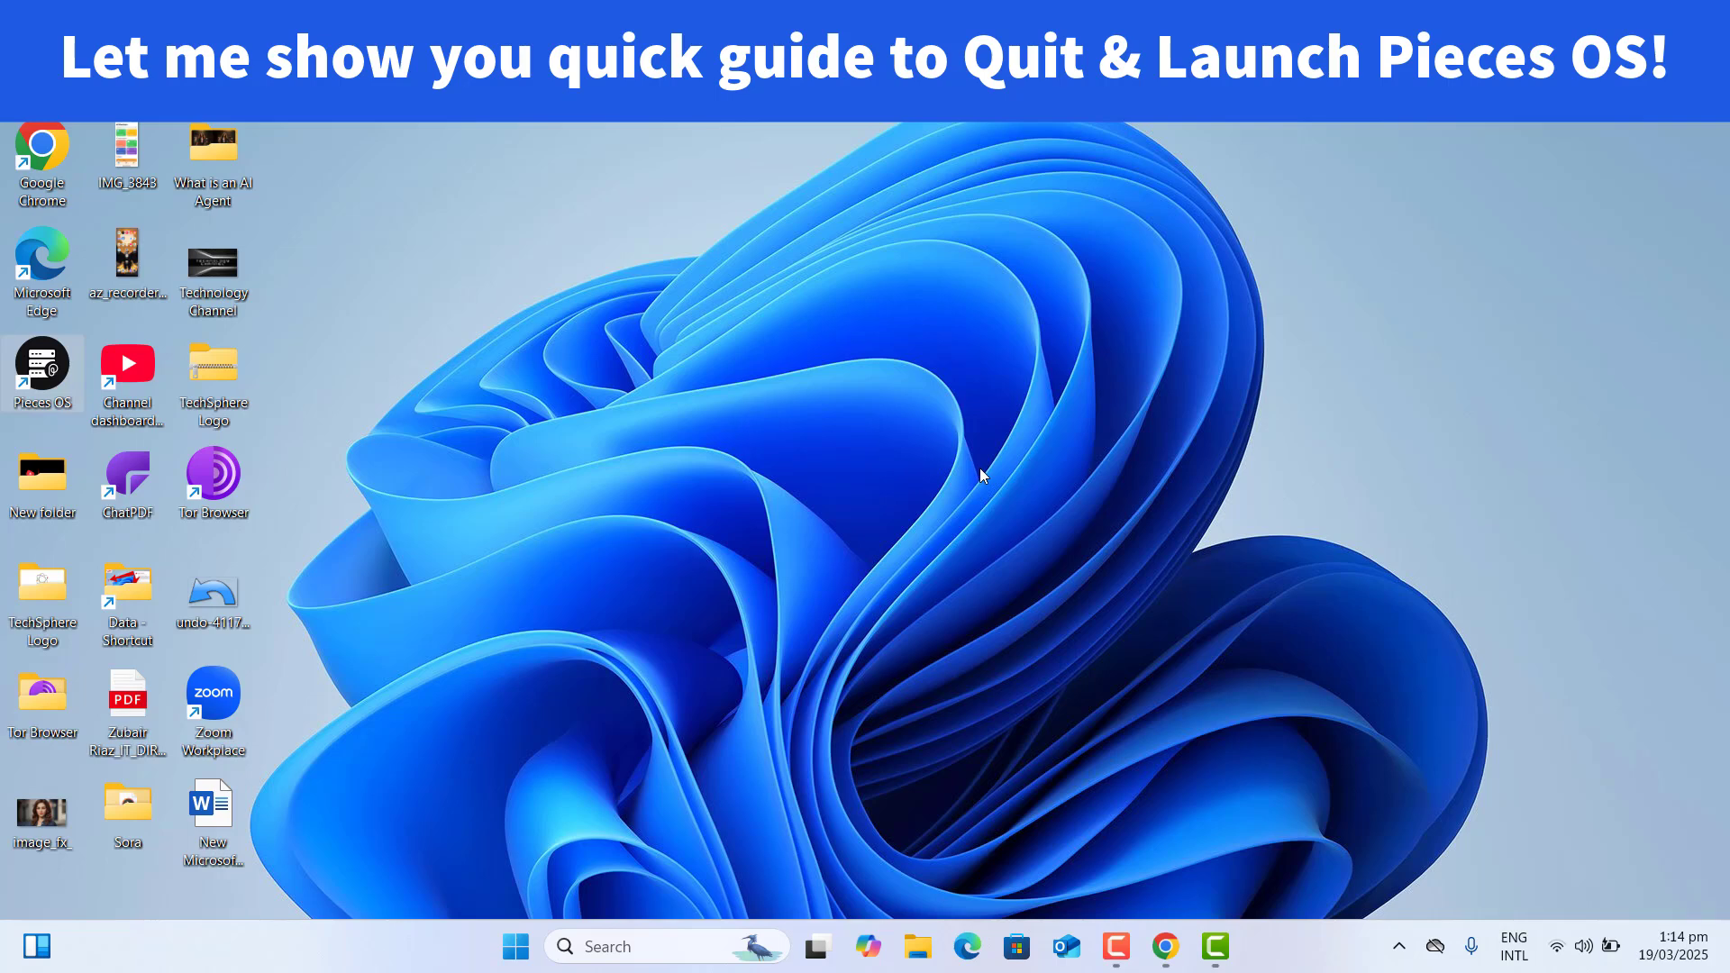
# Step: Open the PiecesOS control window from the hidden background apps and quit PiecesOS
pyautogui.click(1400, 945)
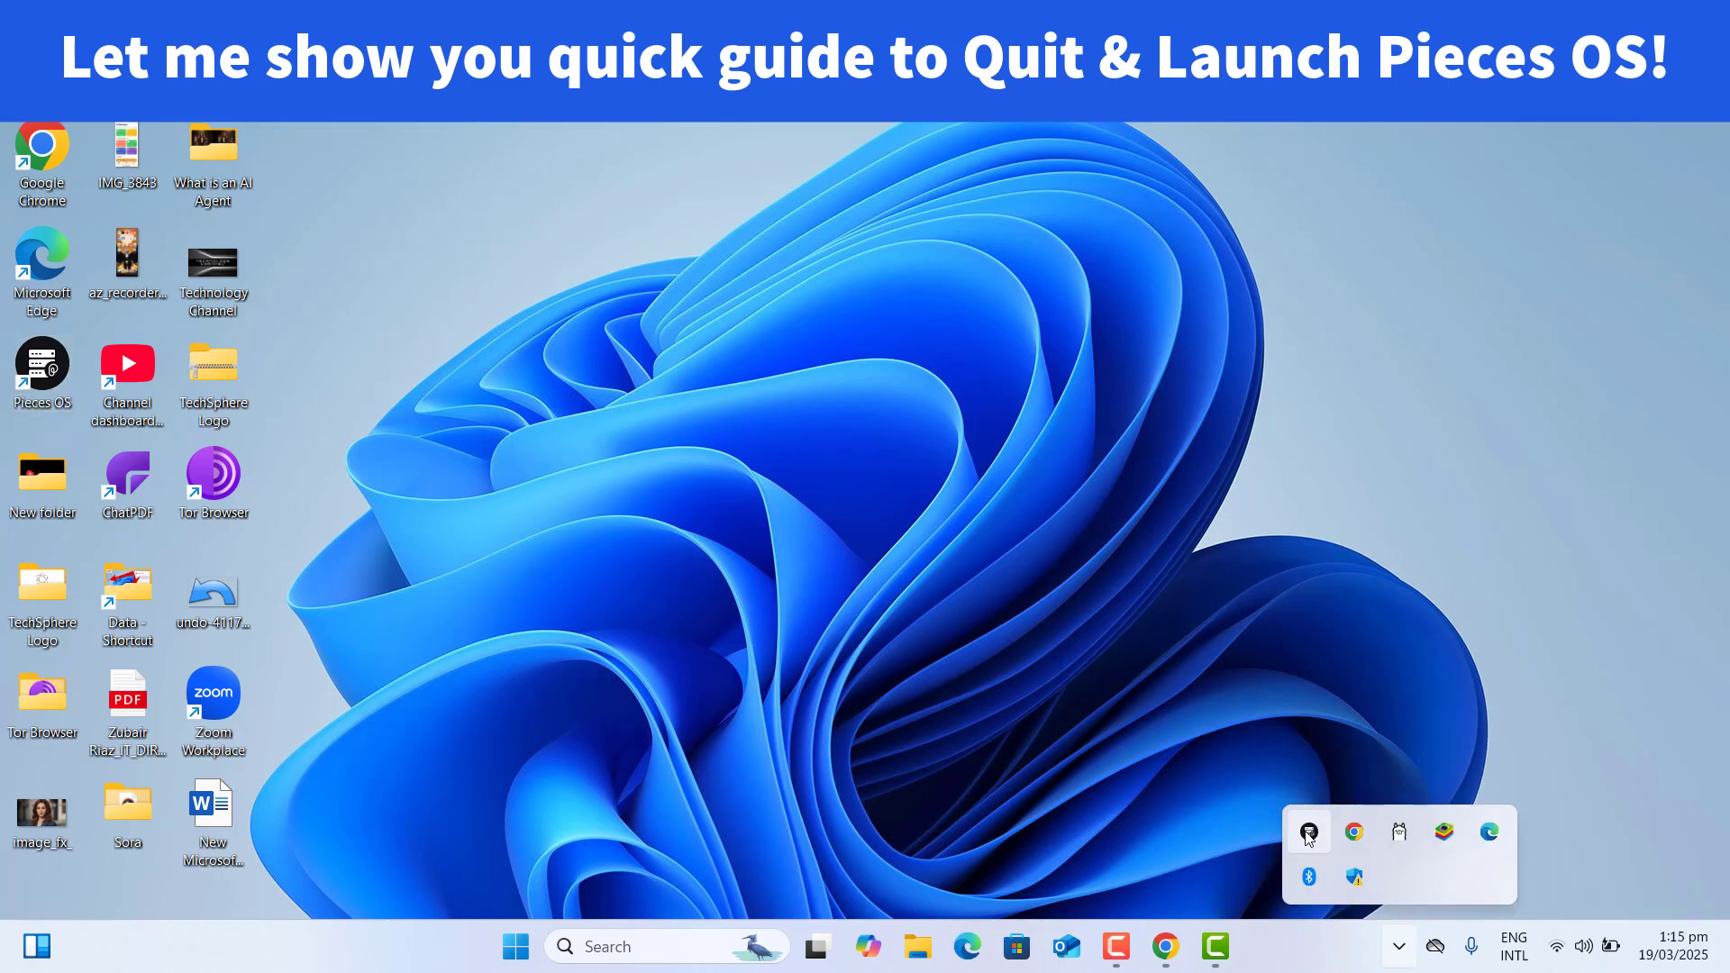
pyautogui.click(1309, 833)
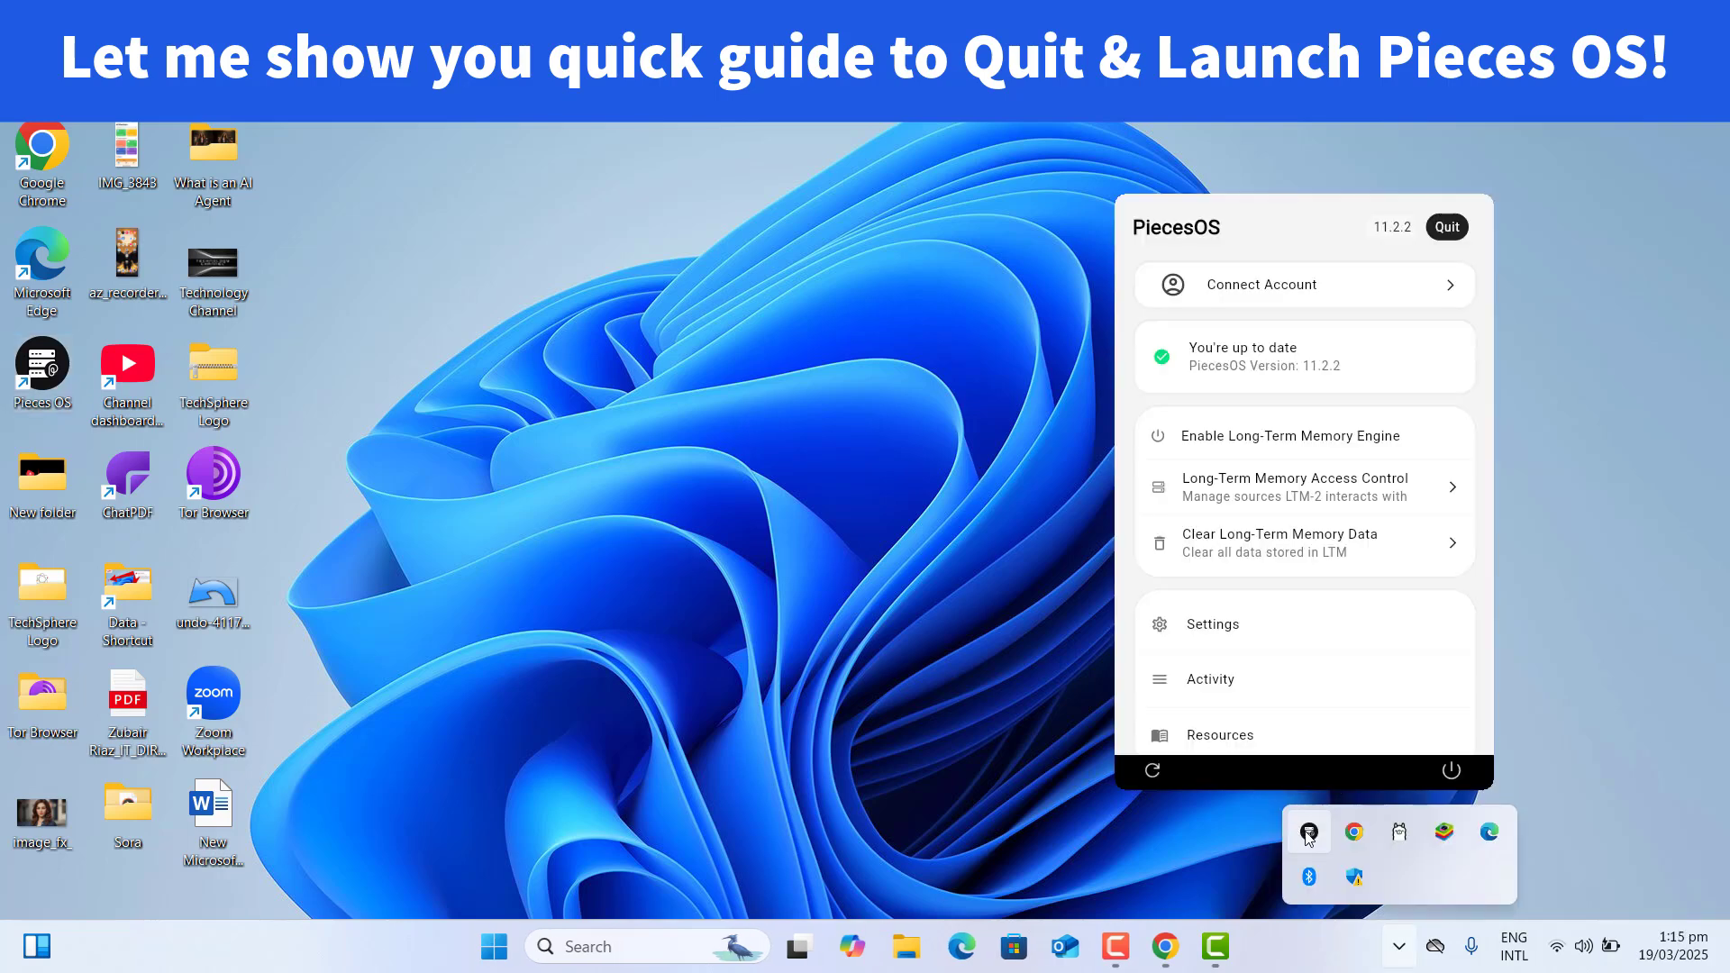
pyautogui.click(1453, 772)
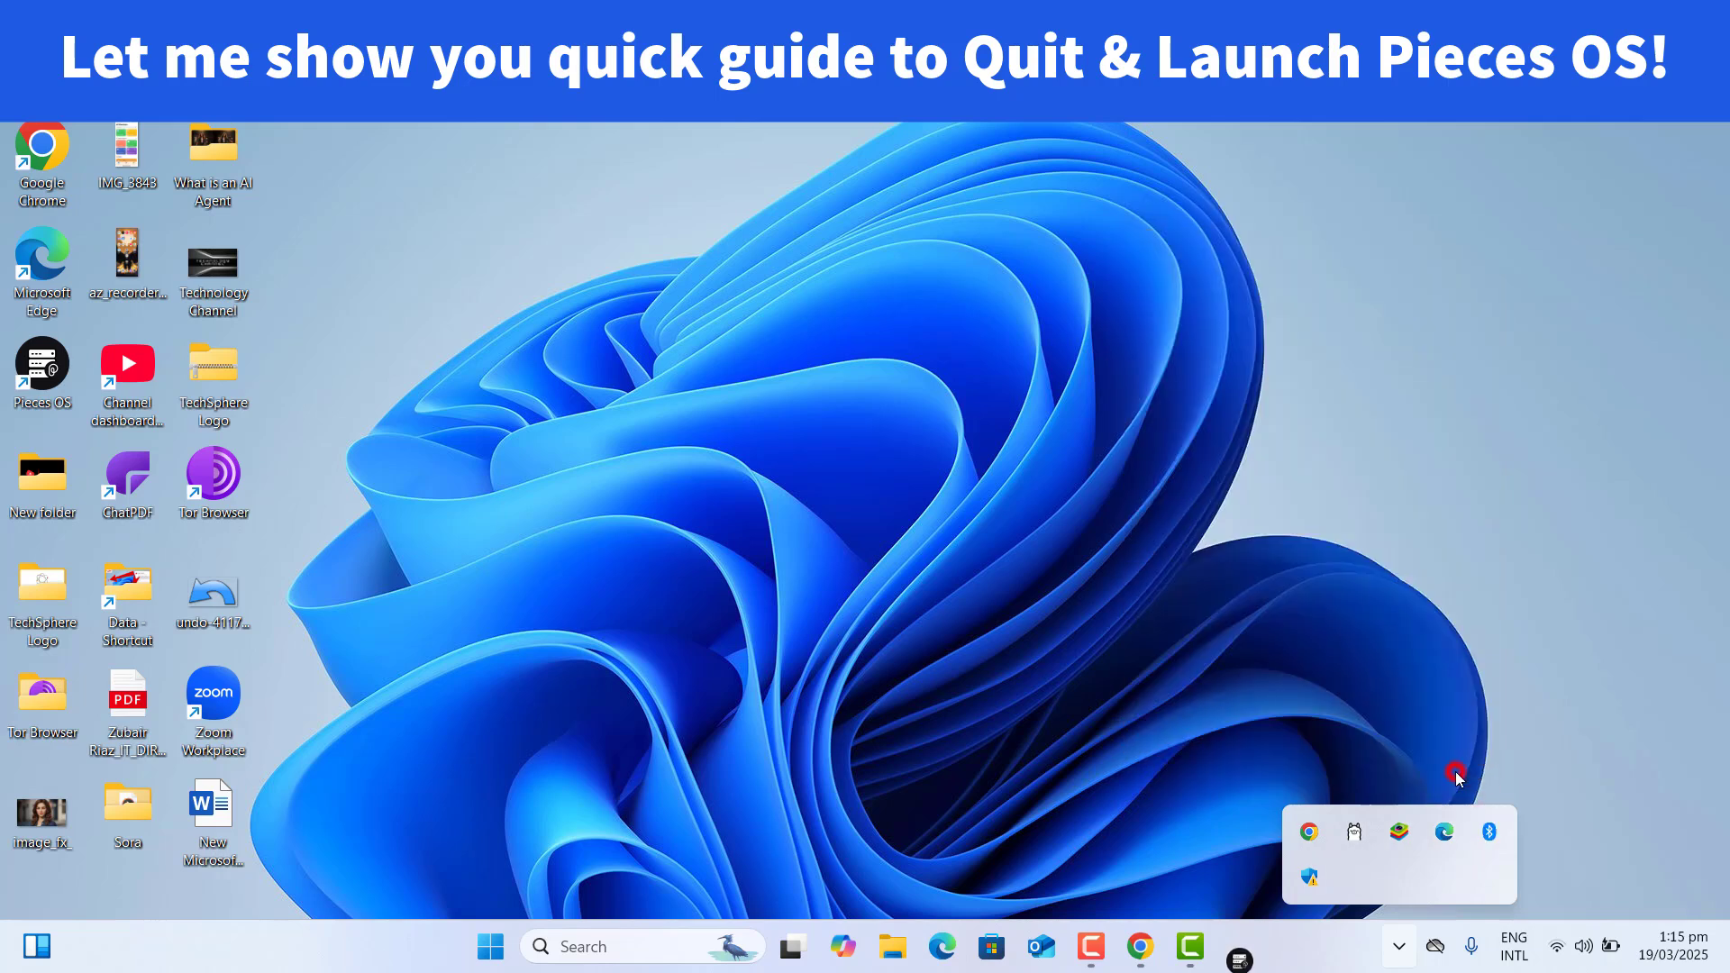
pyautogui.click(1131, 740)
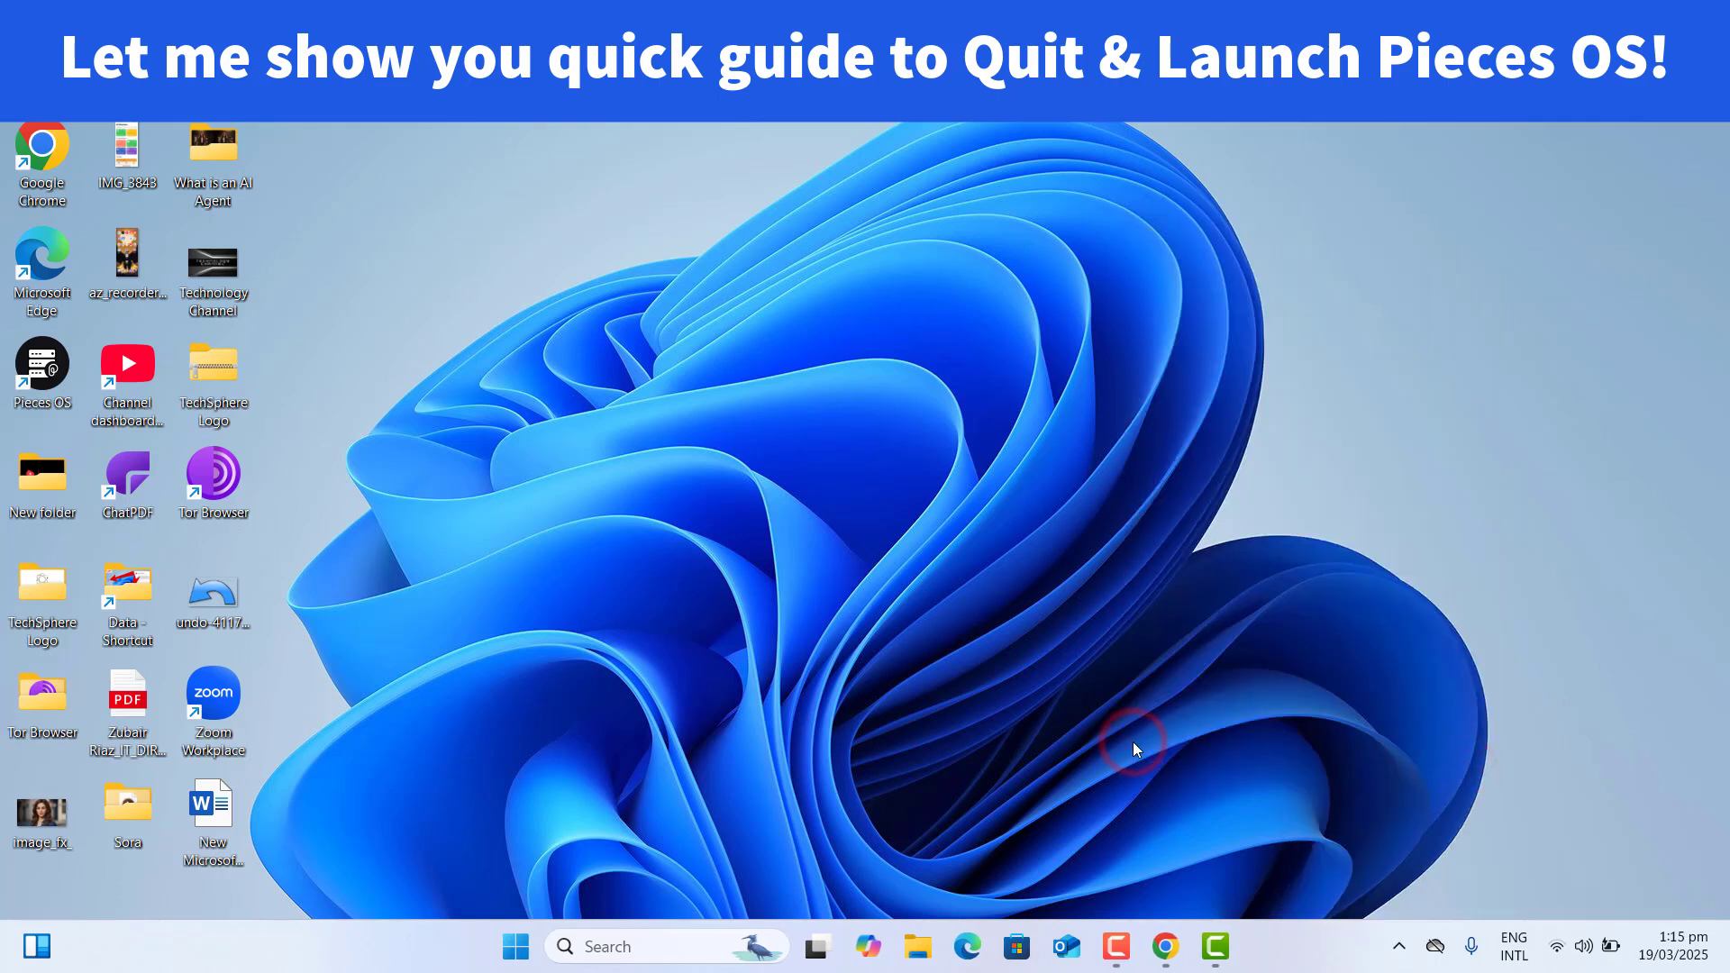
# Step: Relaunch Pieces OS from its desktop shortcut and decline automatic update checks
pyautogui.doubleClick(42, 365)
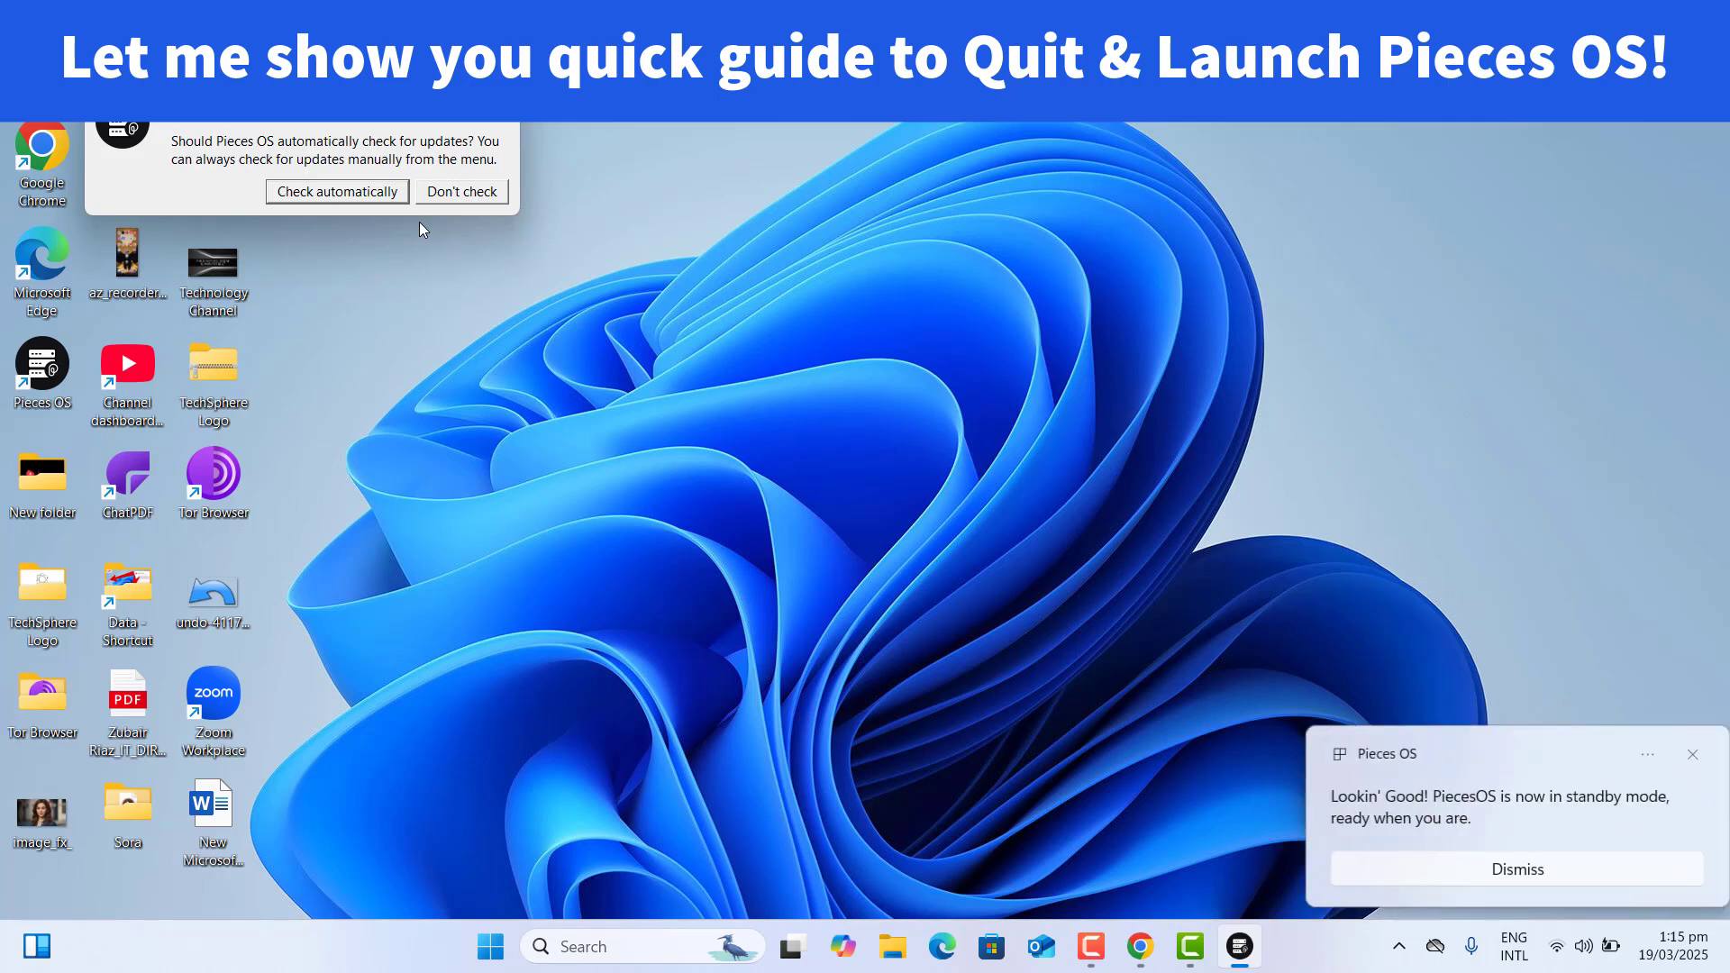
pyautogui.click(460, 195)
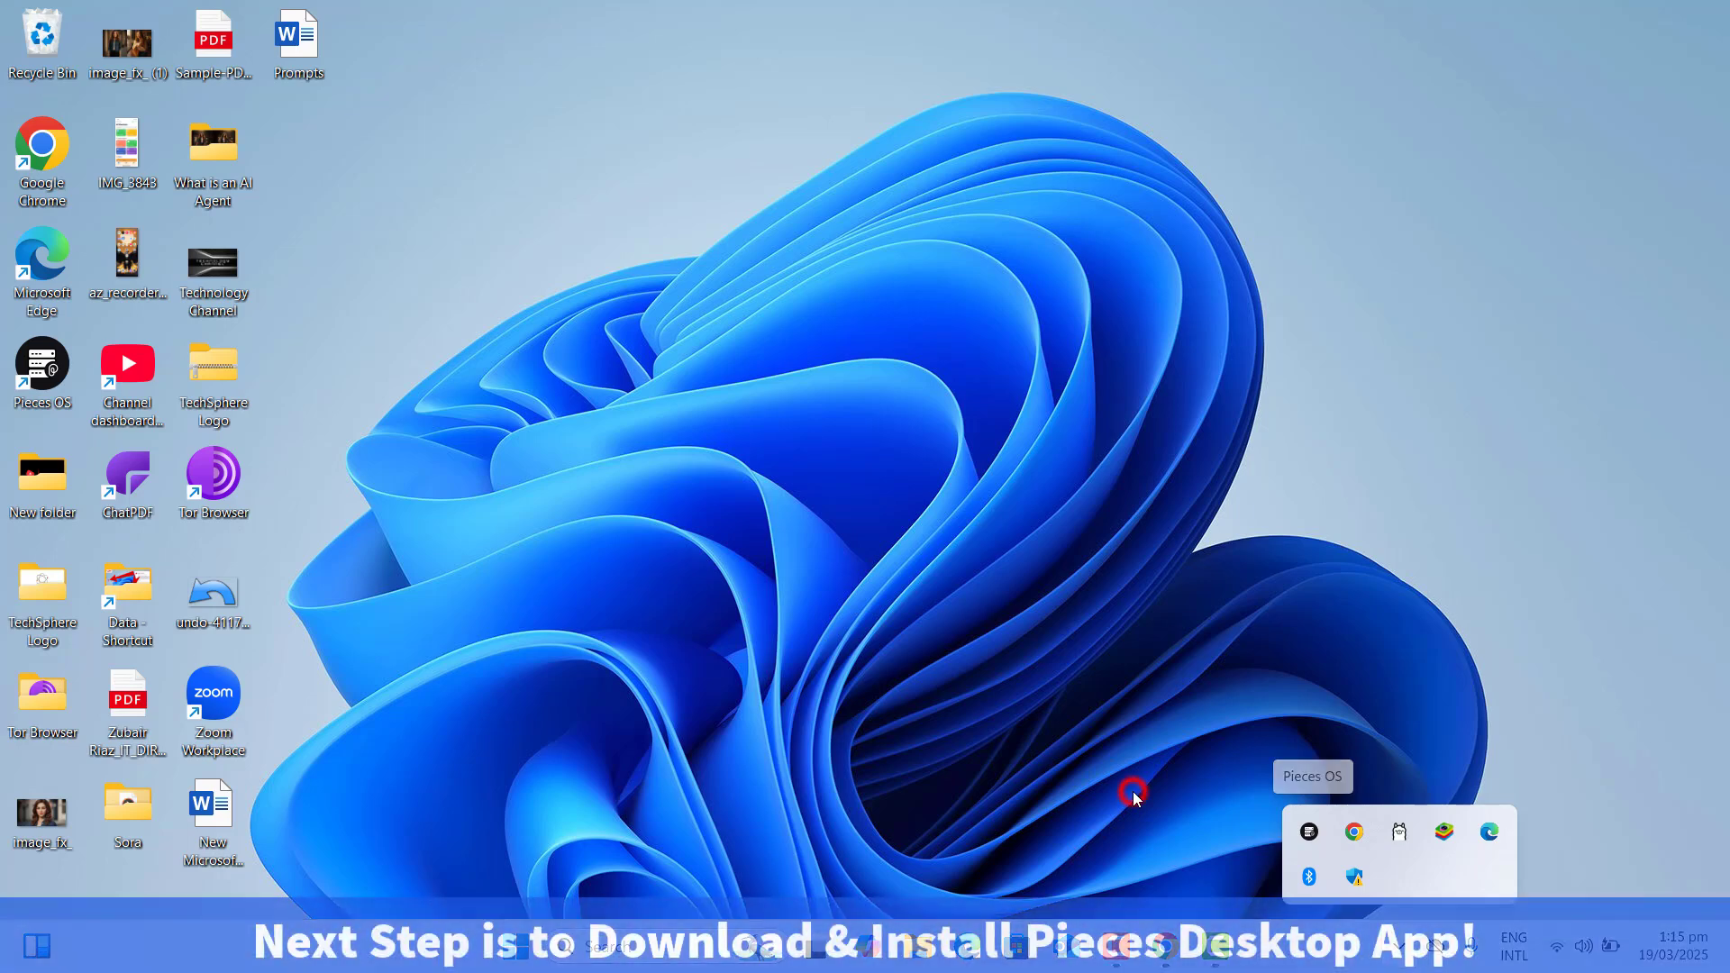
pyautogui.click(1134, 797)
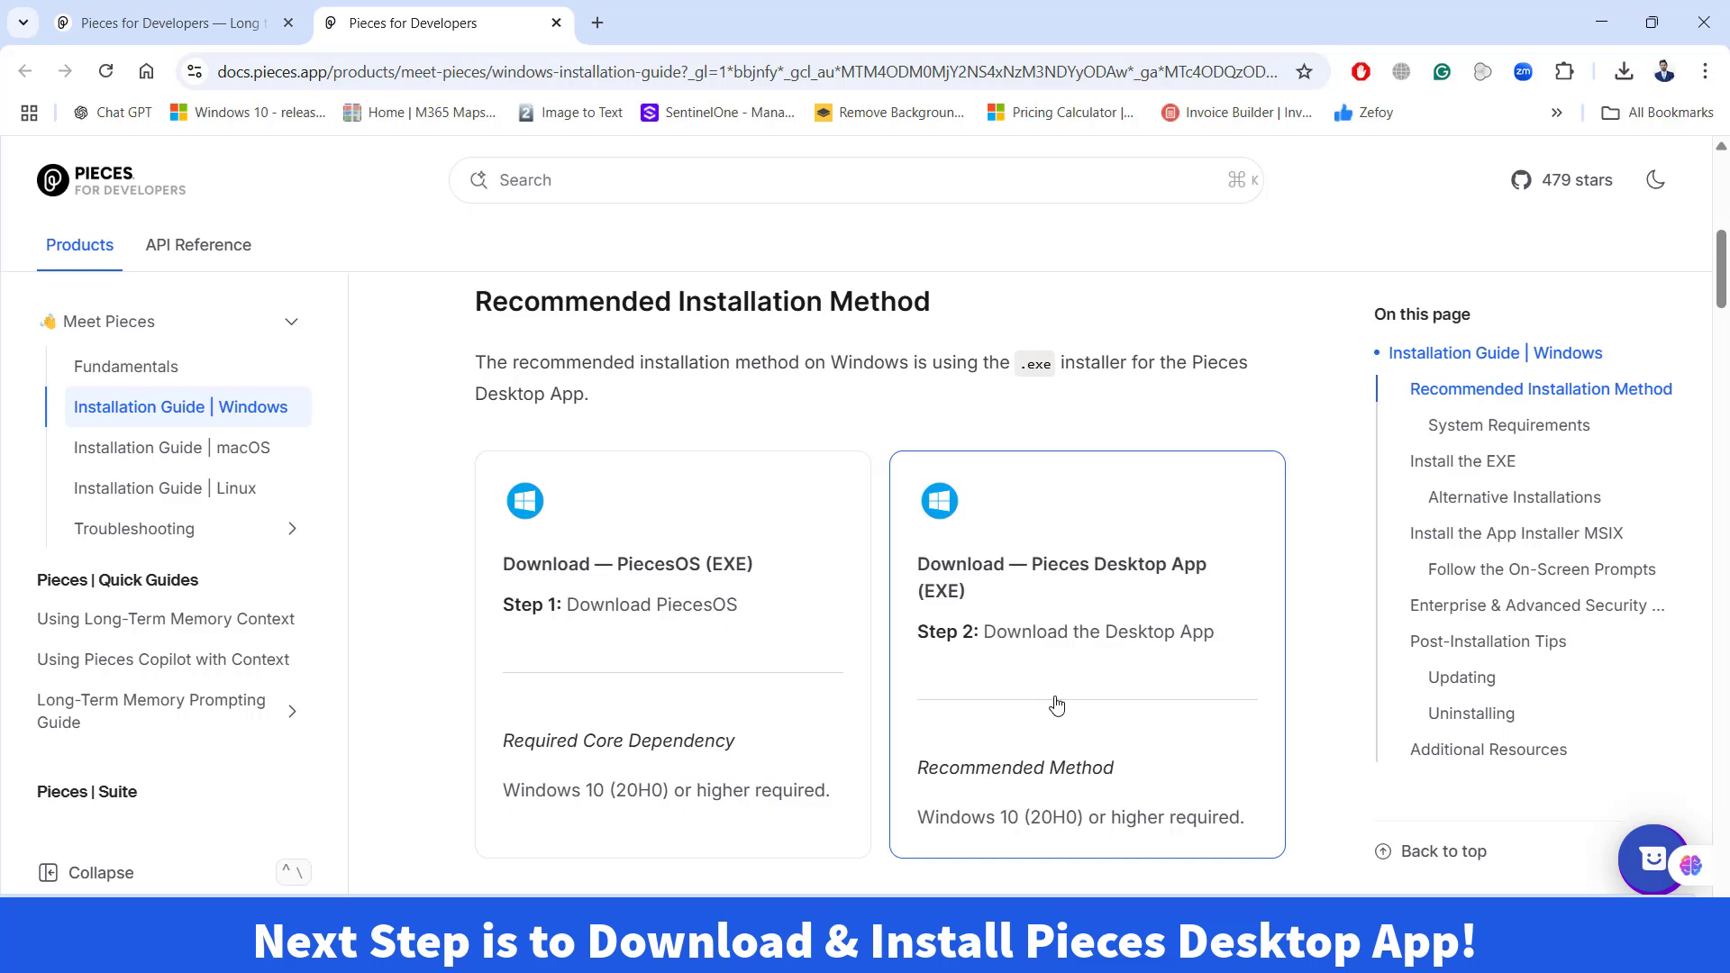
pyautogui.click(1052, 633)
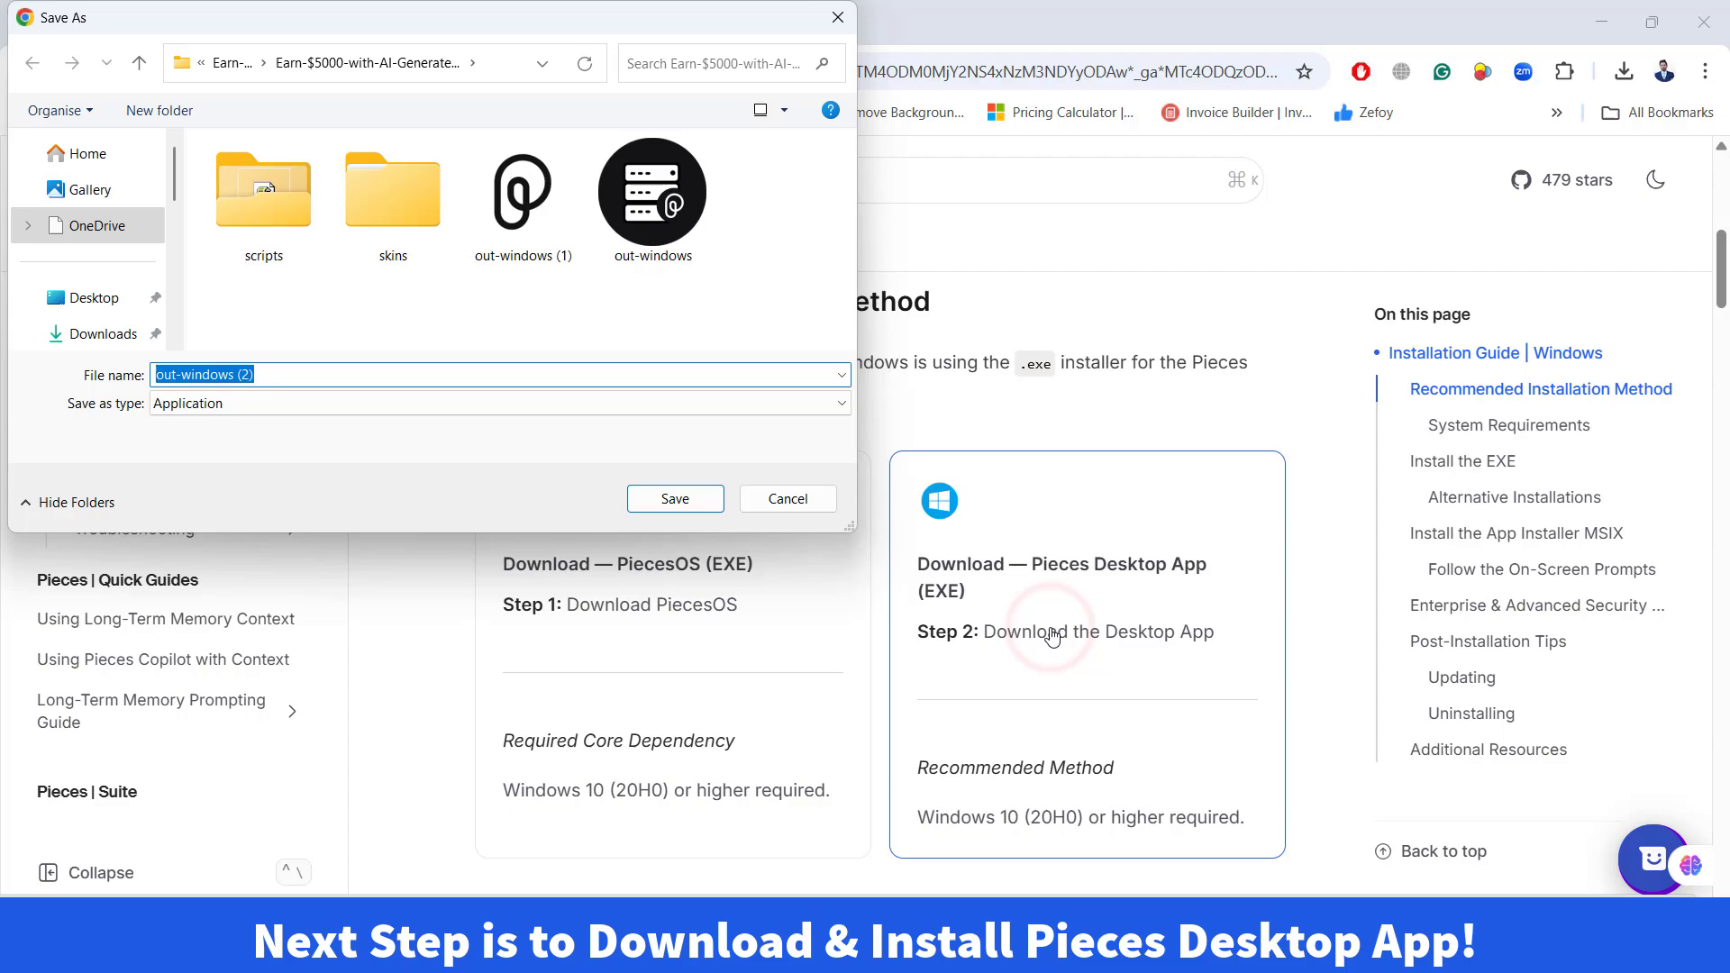
pyautogui.click(674, 498)
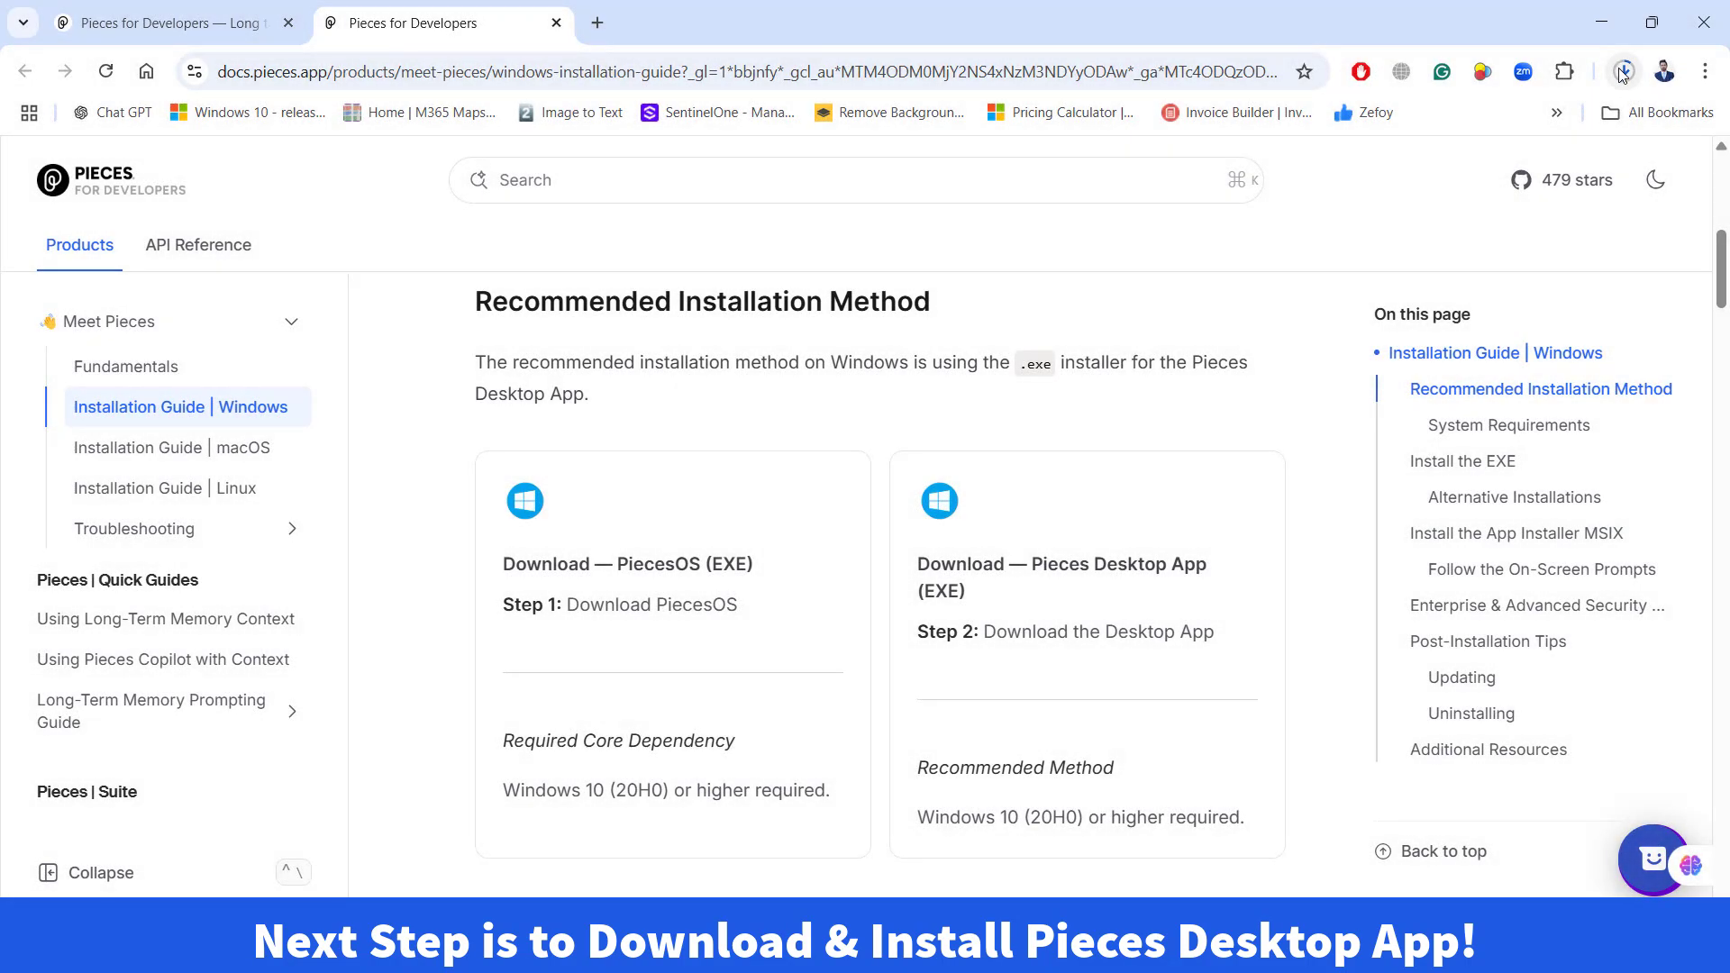
pyautogui.click(1623, 70)
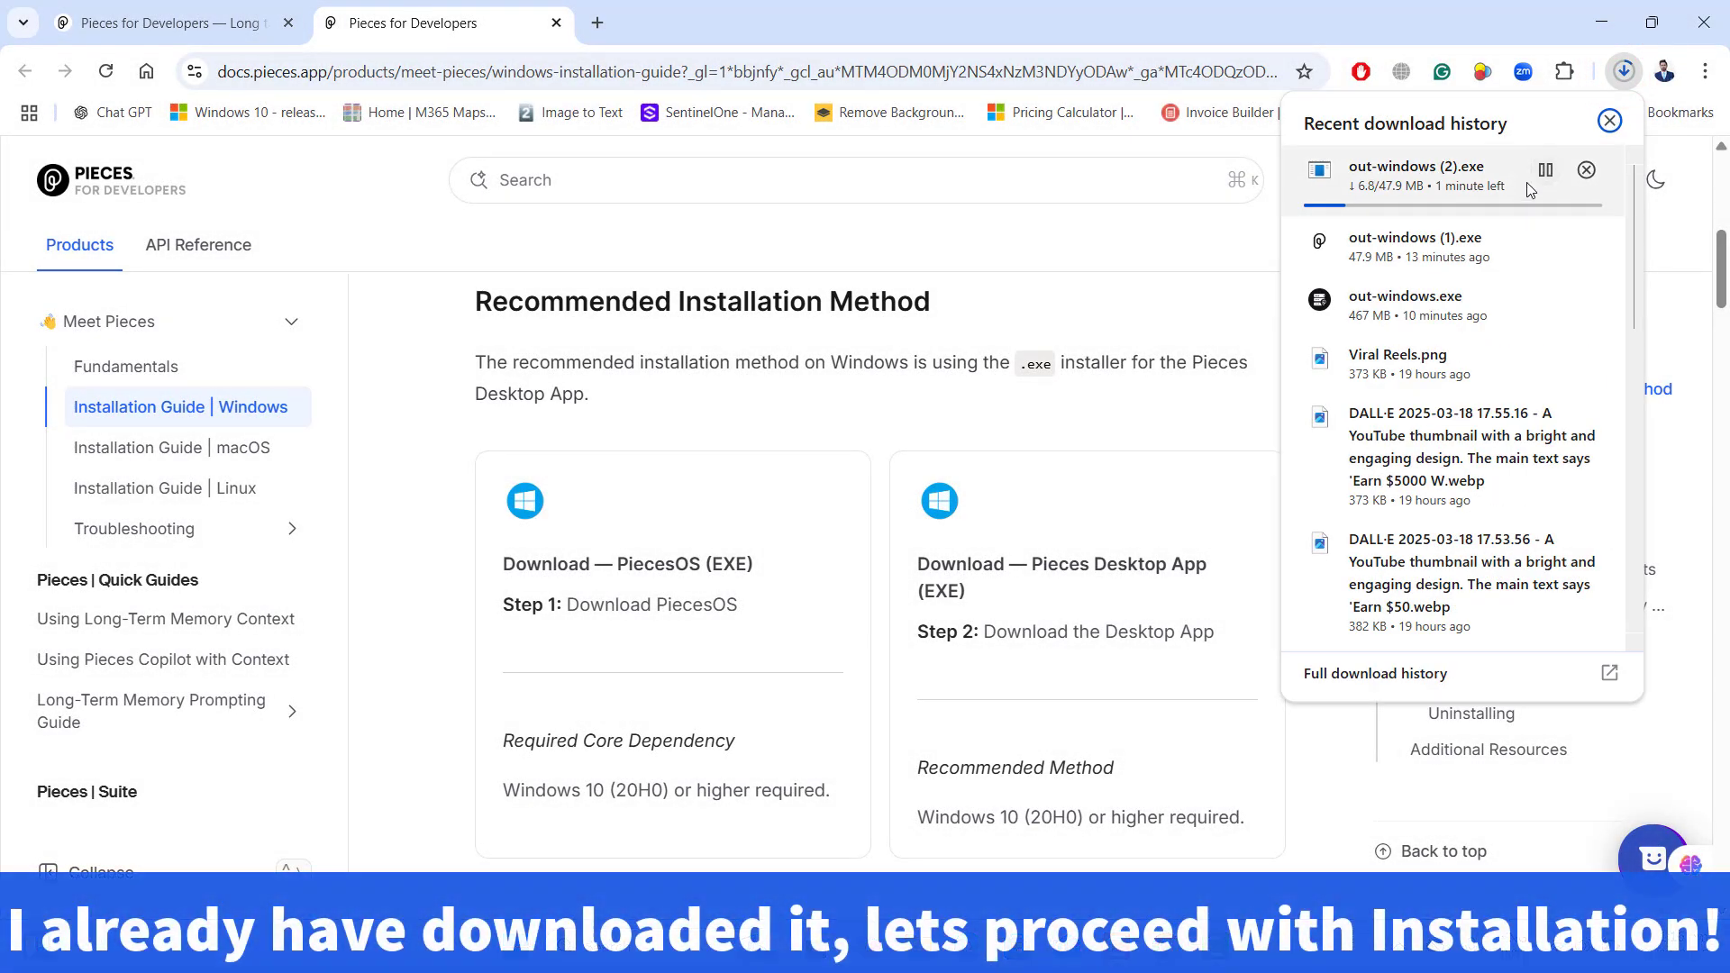
pyautogui.click(1543, 172)
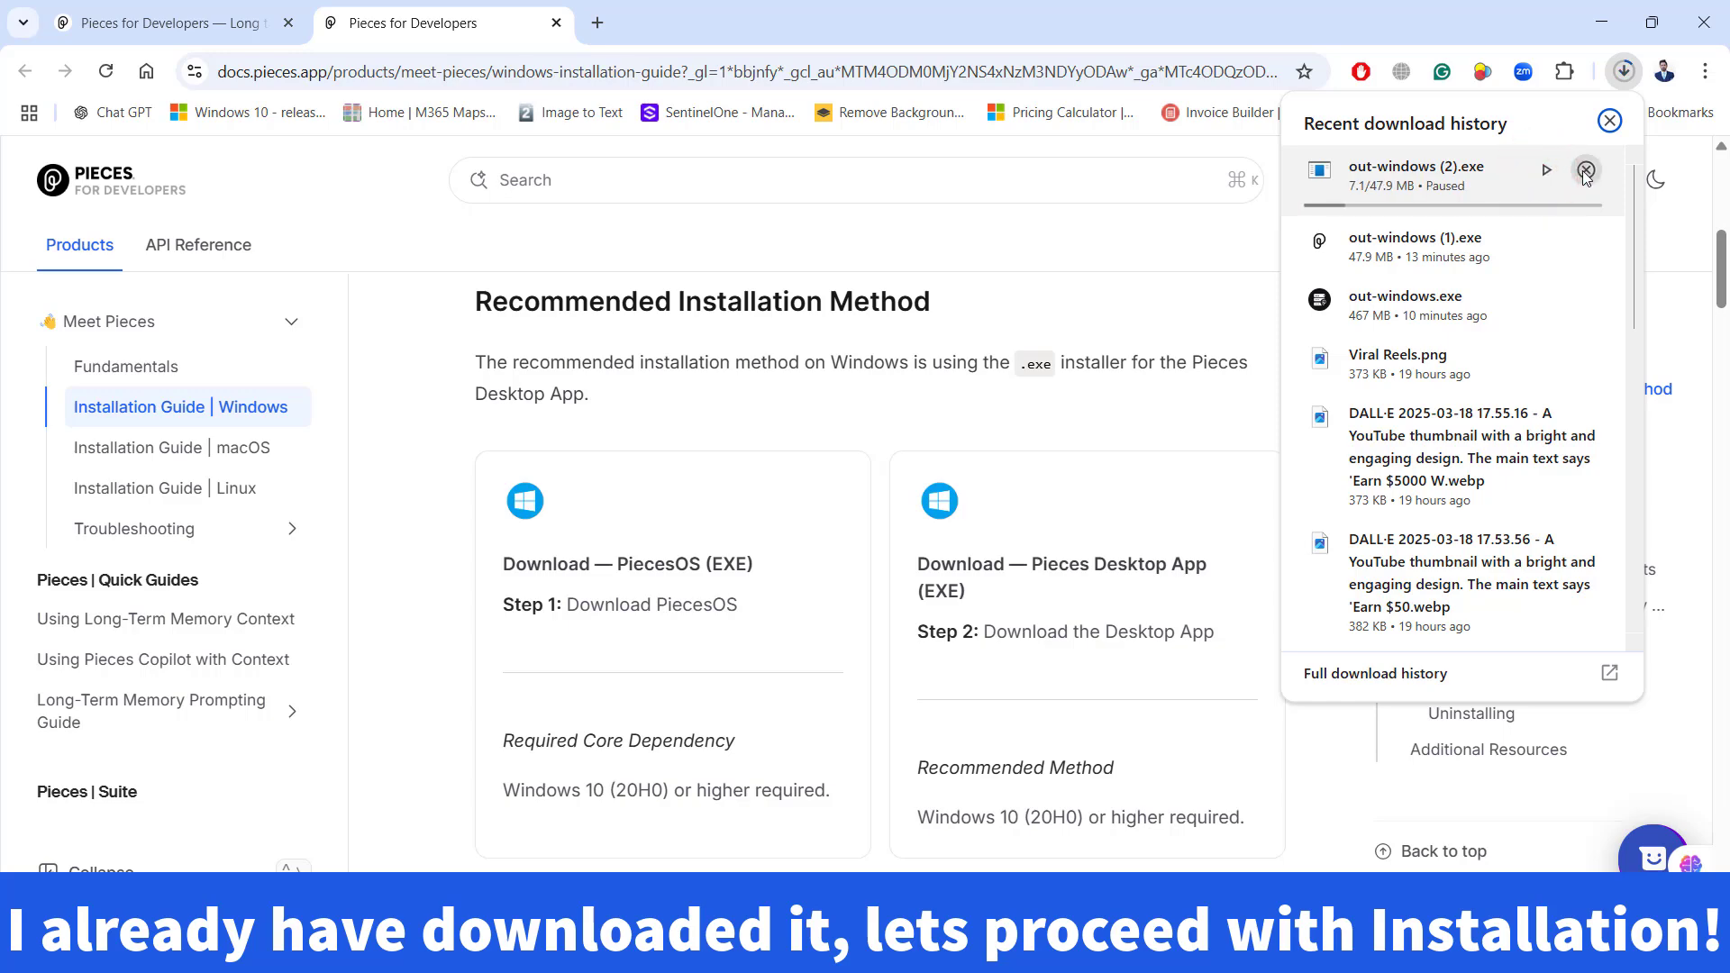
pyautogui.click(1582, 171)
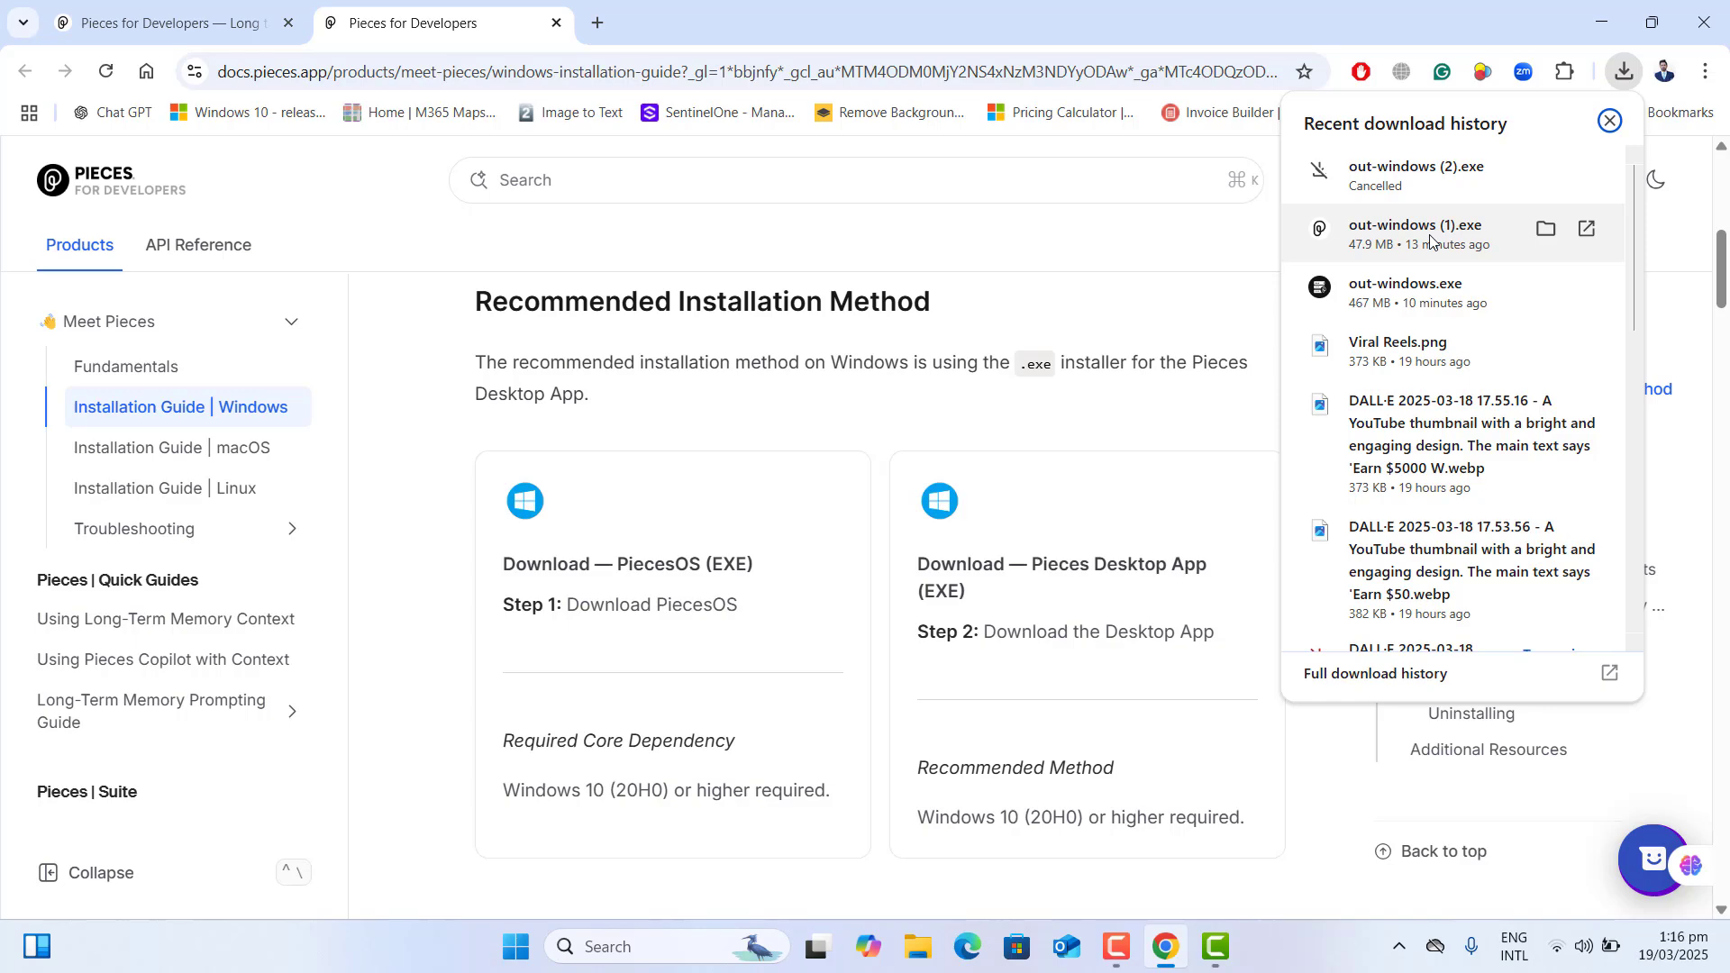
# Step: Launch the already downloaded out-windows (1).exe installer and accept C:\Program Files\Pieces for Developers as the destination folder
pyautogui.click(1429, 236)
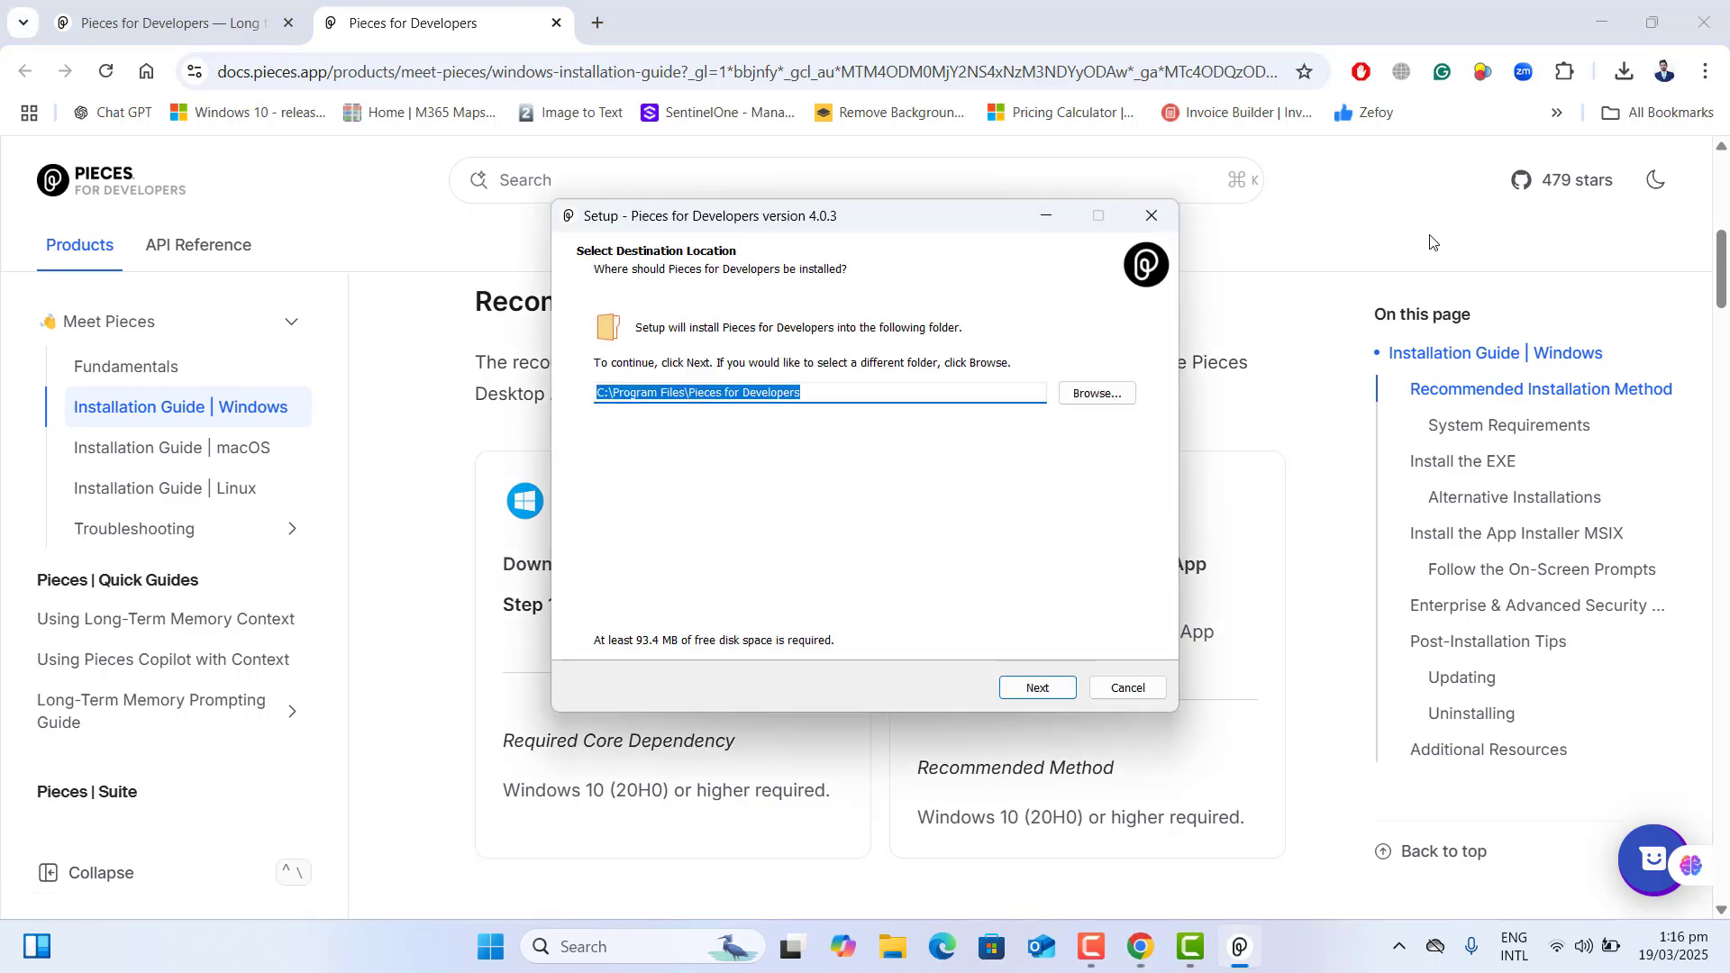
pyautogui.click(1608, 18)
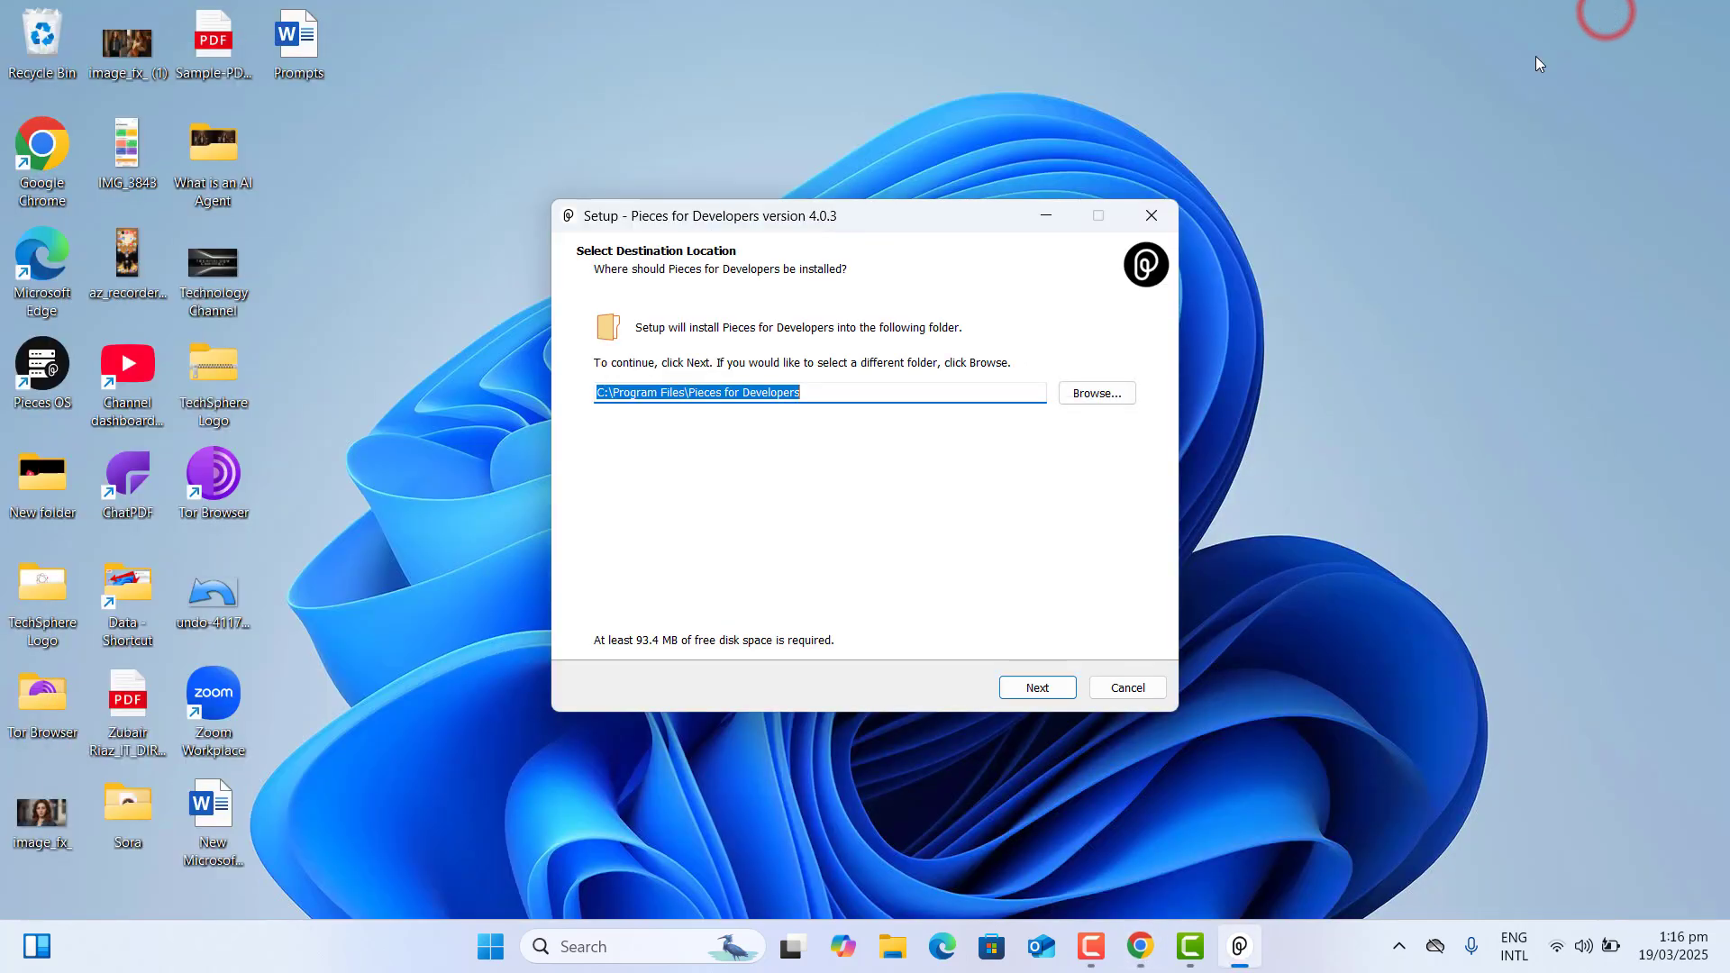
pyautogui.click(1038, 688)
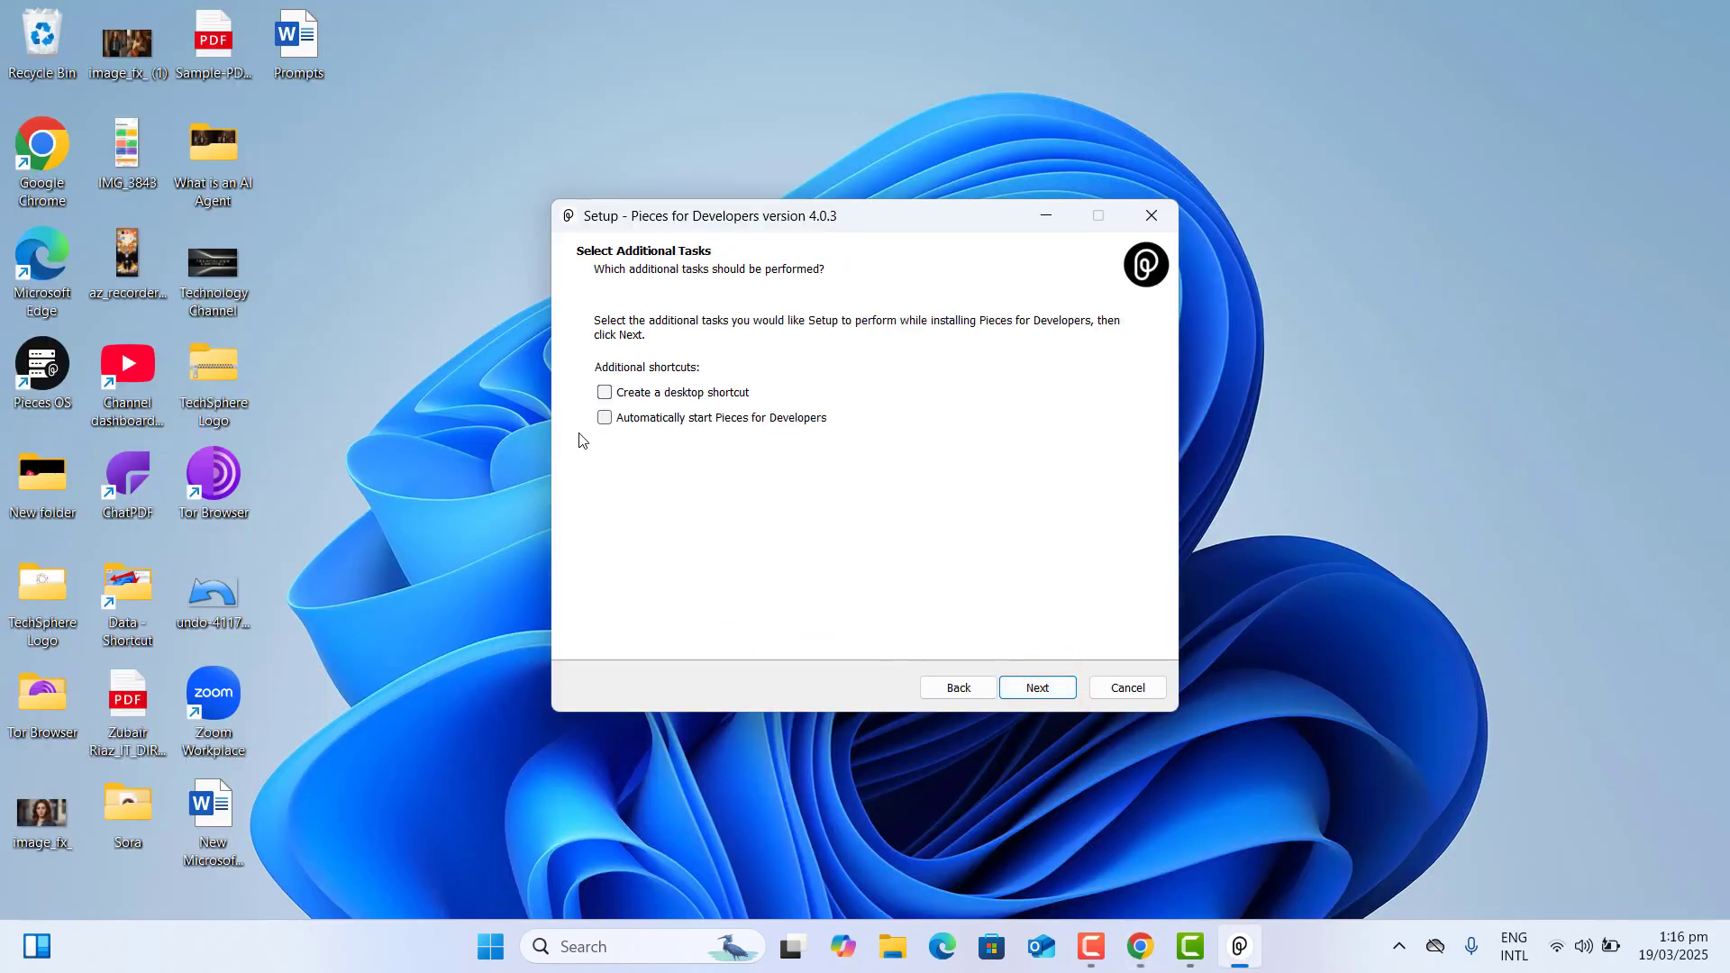
# Step: Install Pieces for Developers with a desktop shortcut and automatic start enabled, and finish the setup with Launch Pieces for Developers selected
pyautogui.click(603, 392)
pyautogui.click(604, 419)
pyautogui.click(1056, 685)
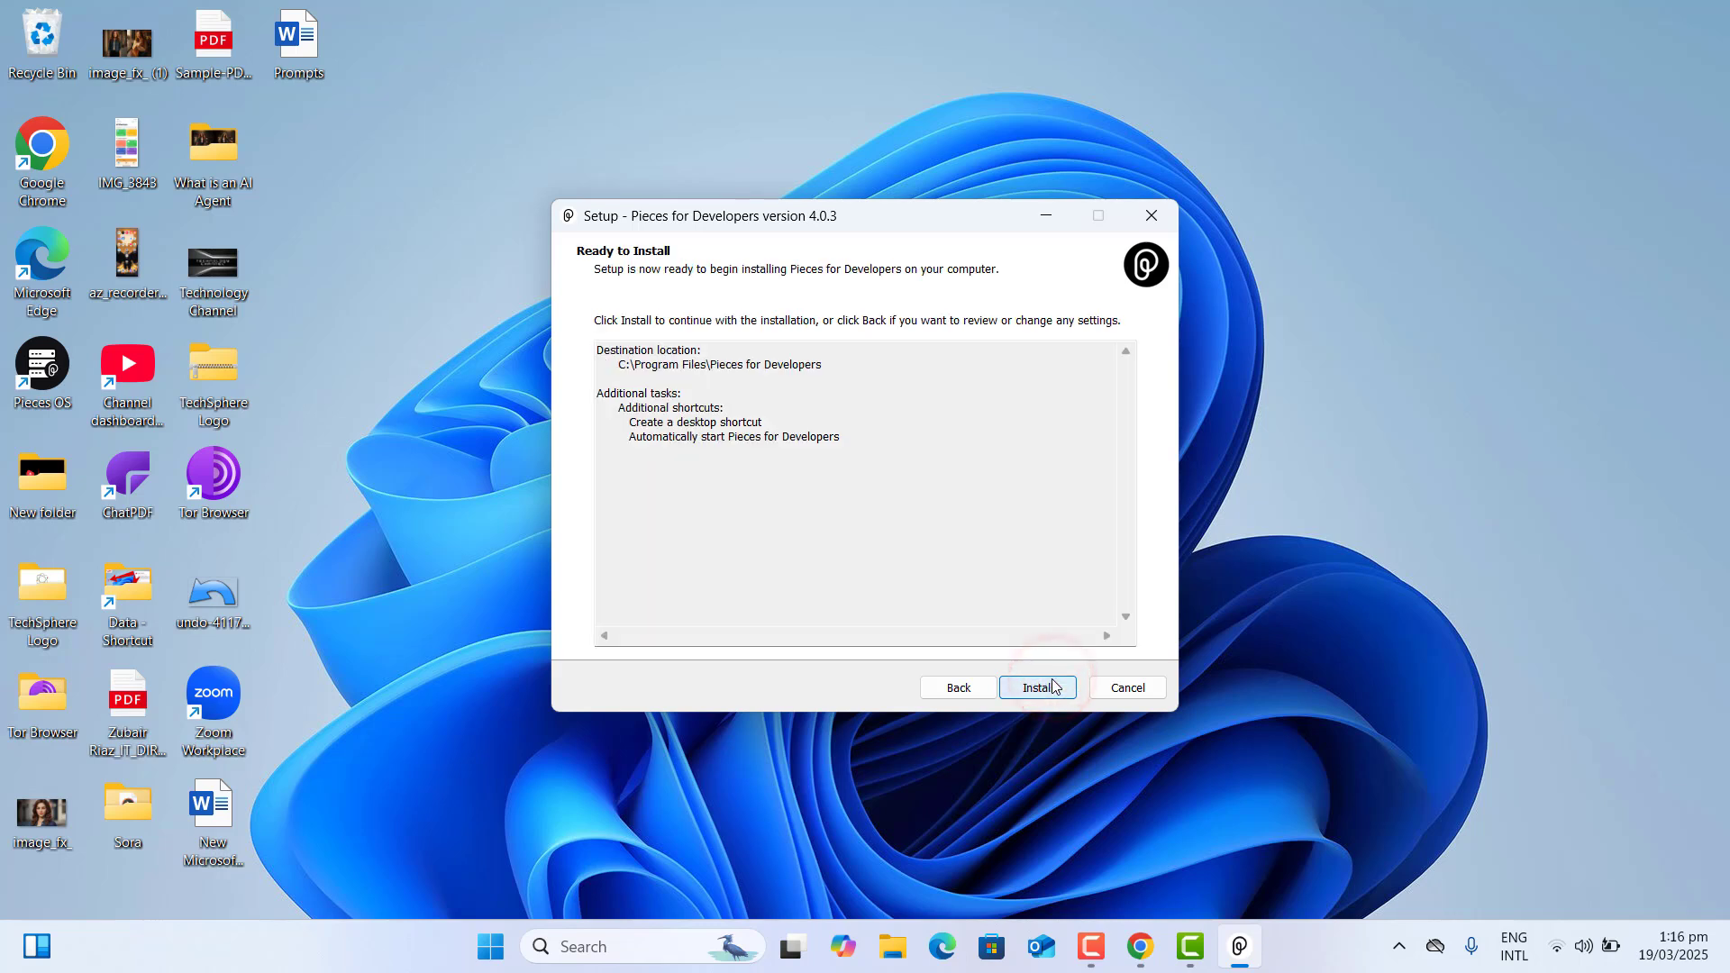
pyautogui.click(1052, 685)
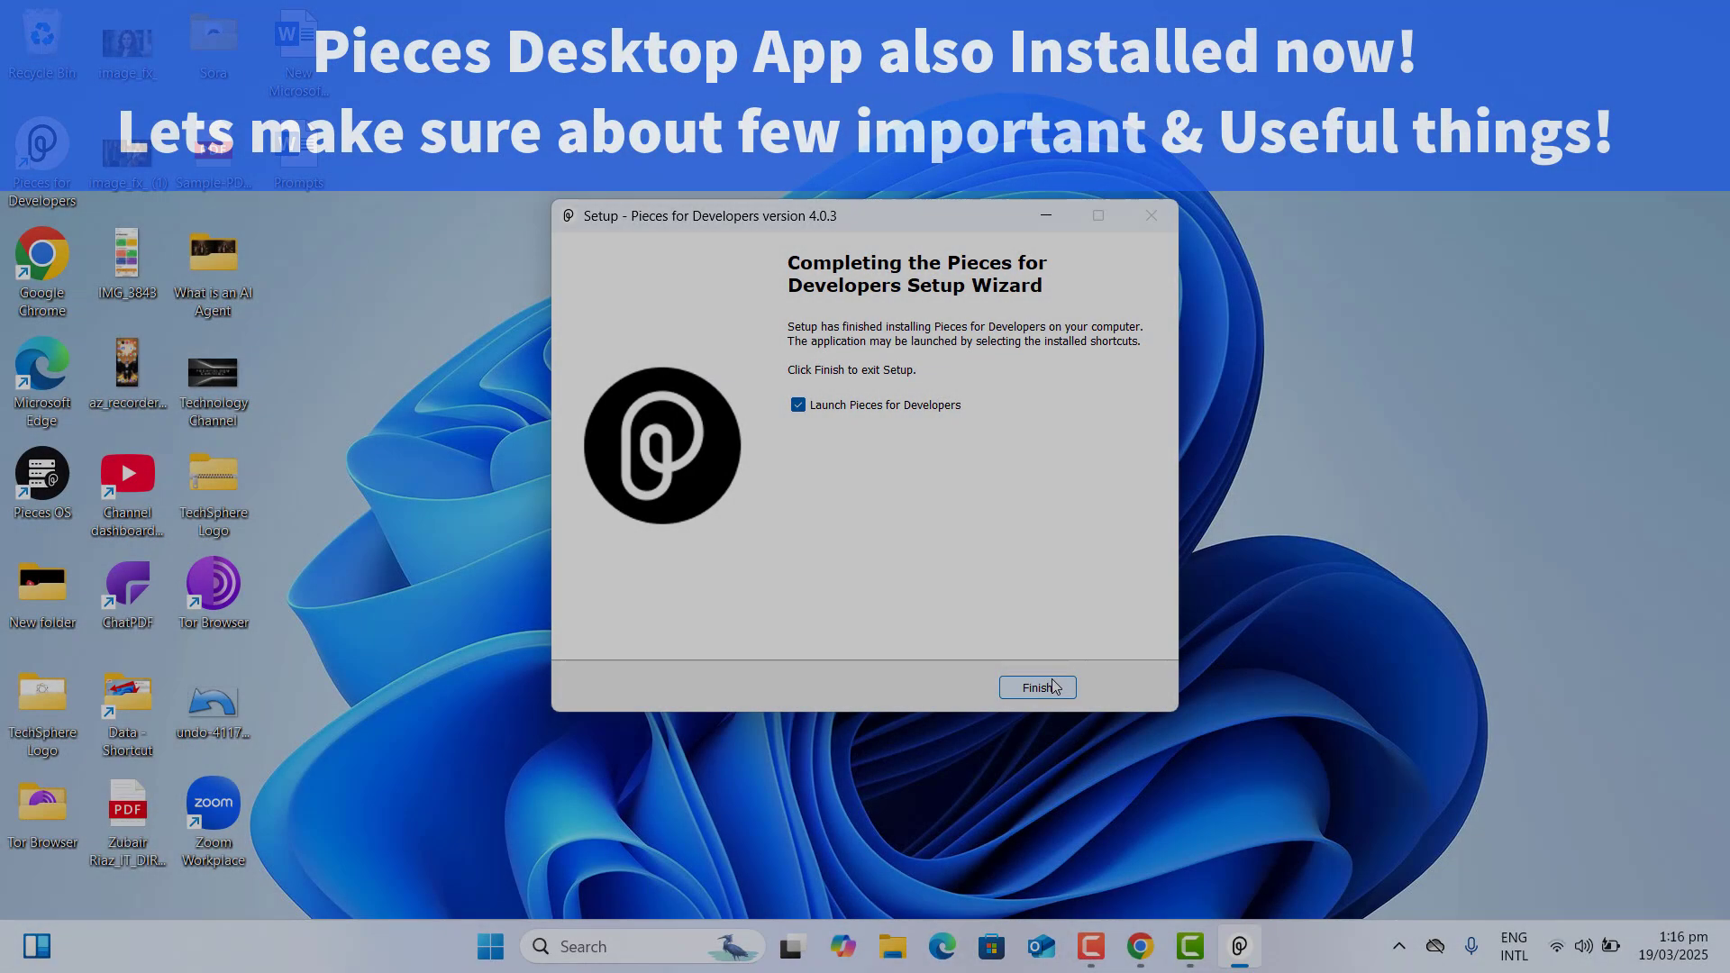
pyautogui.click(1054, 687)
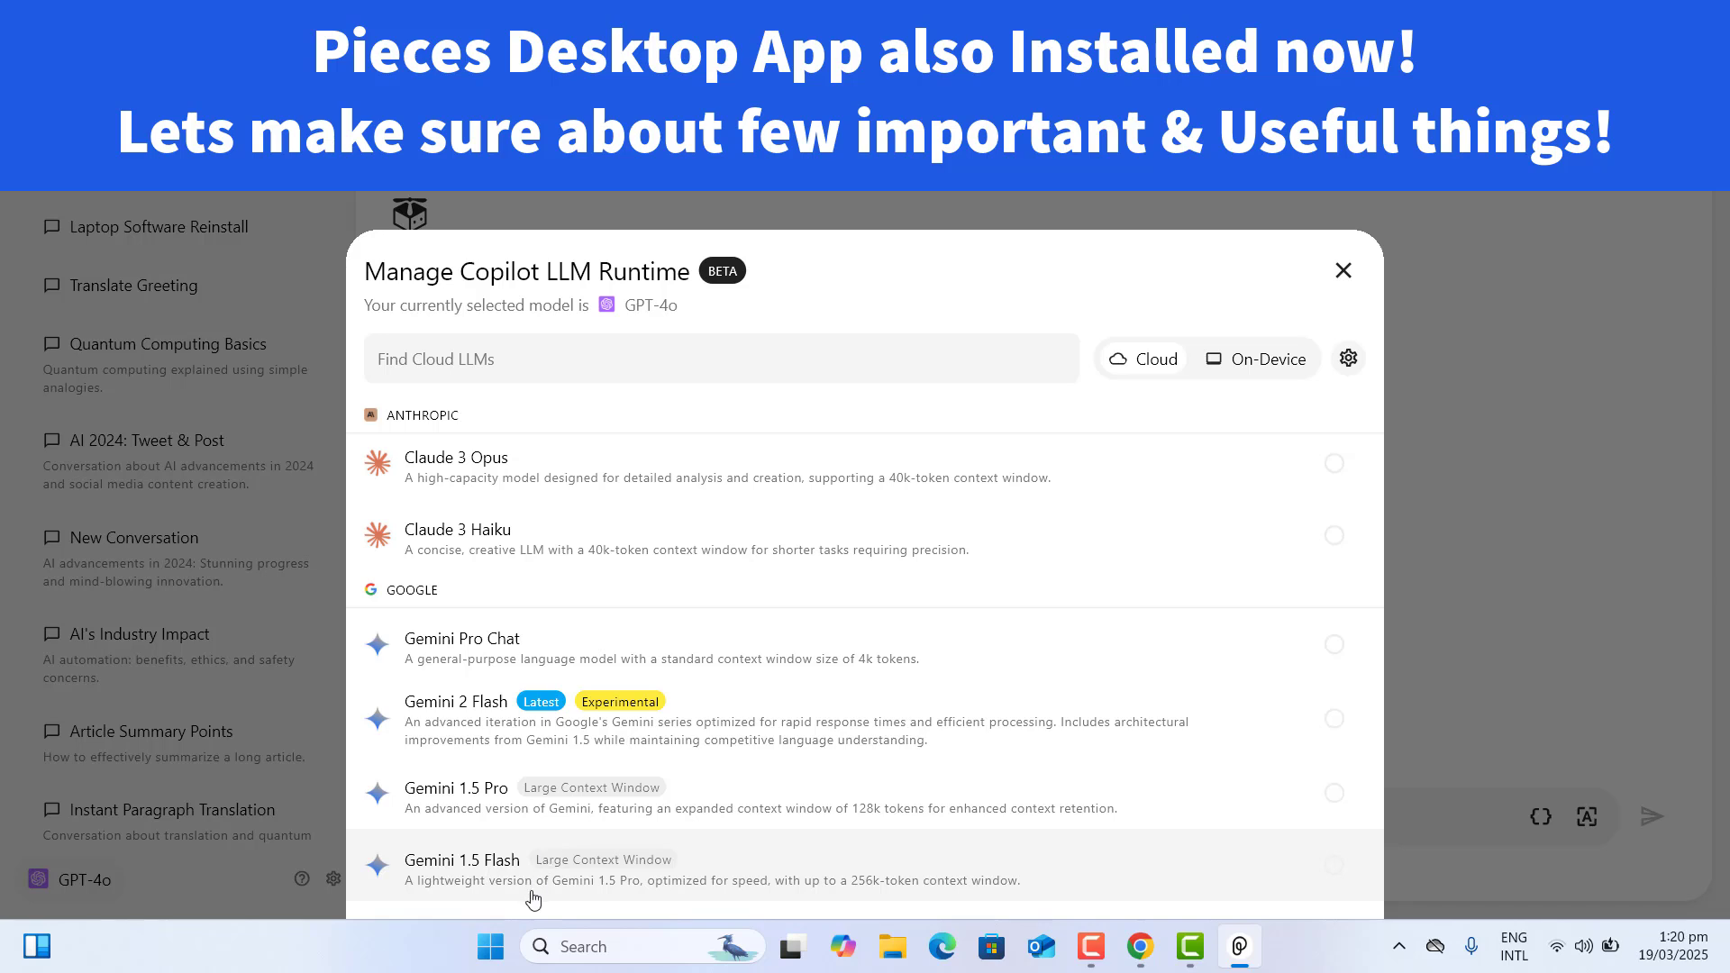
# Step: Select Gemini 2 Flash as the Copilot LLM runtime model
pyautogui.click(461, 708)
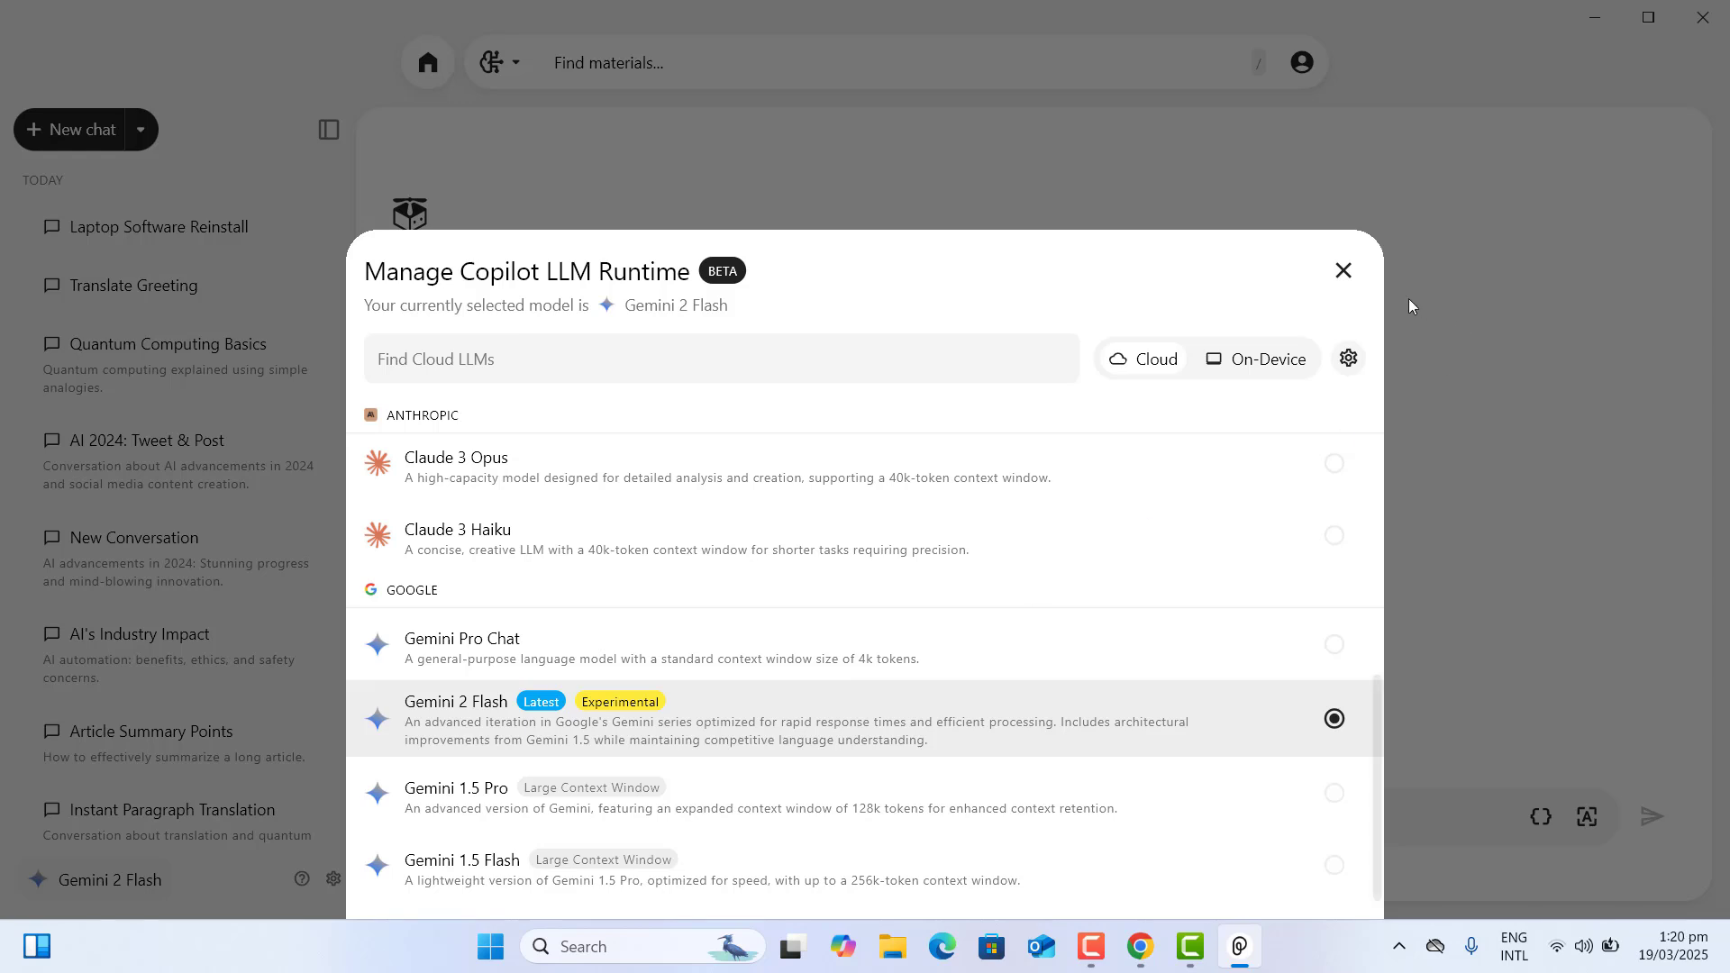
pyautogui.click(1343, 271)
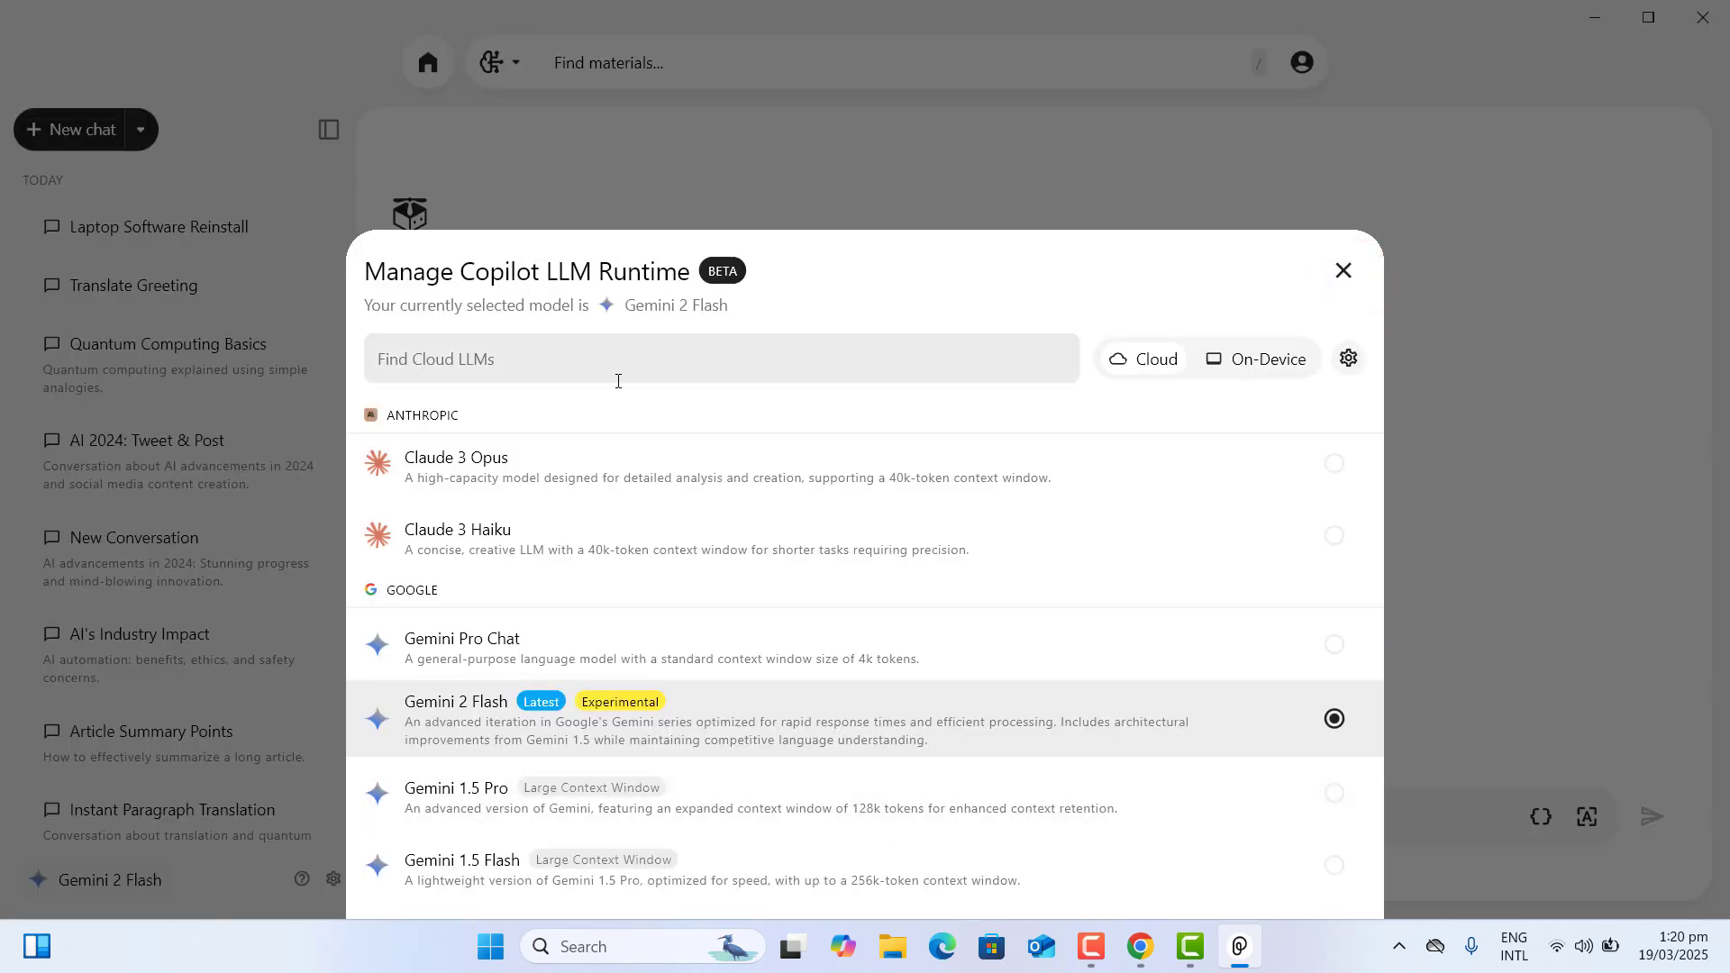
# Step: Compare the Cloud and On-Device model lists in the Copilot LLM runtime settings and close them
pyautogui.click(1151, 363)
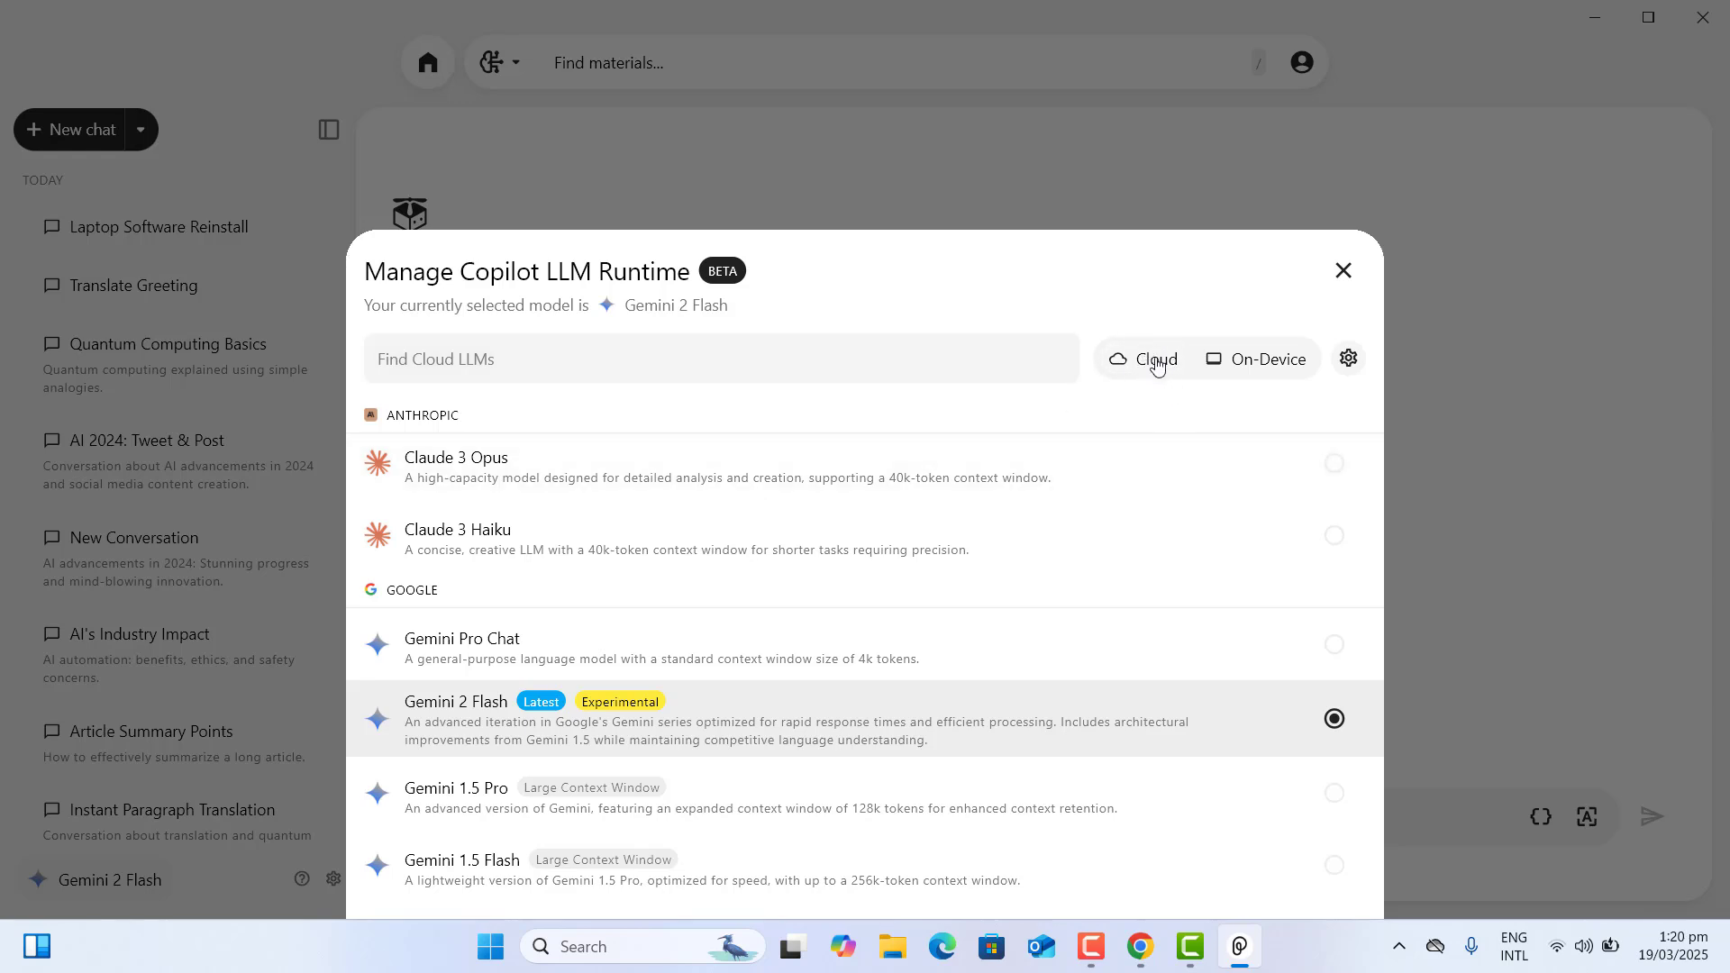
pyautogui.click(1251, 371)
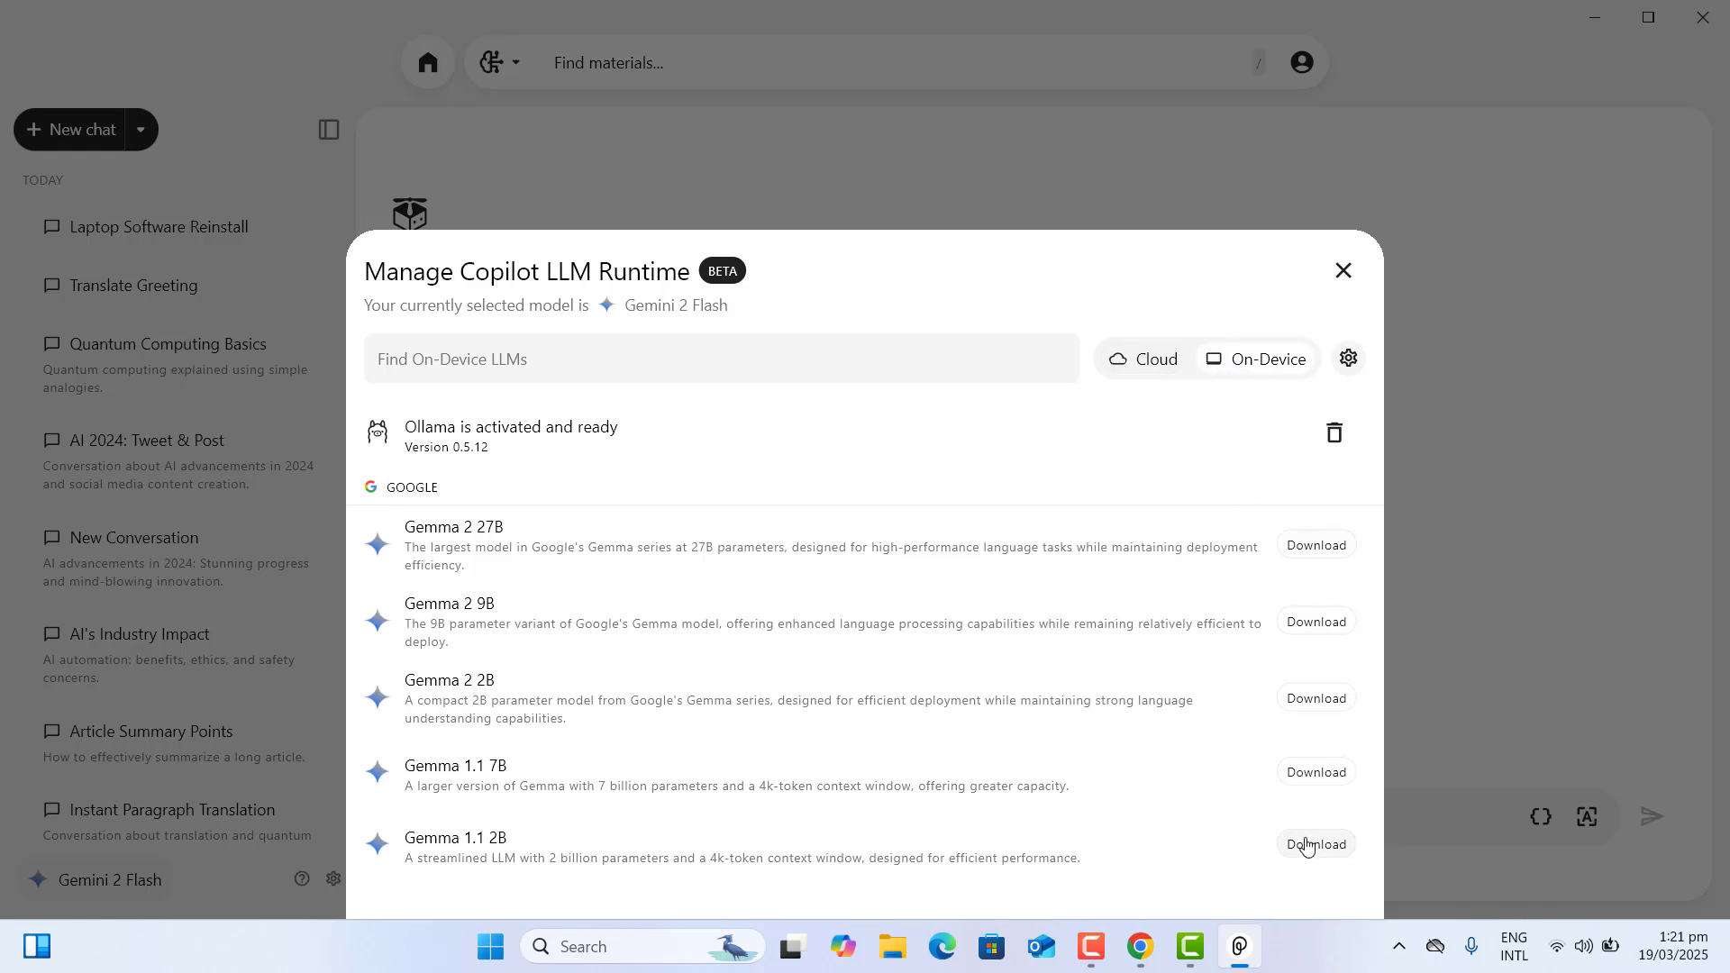
pyautogui.click(1152, 369)
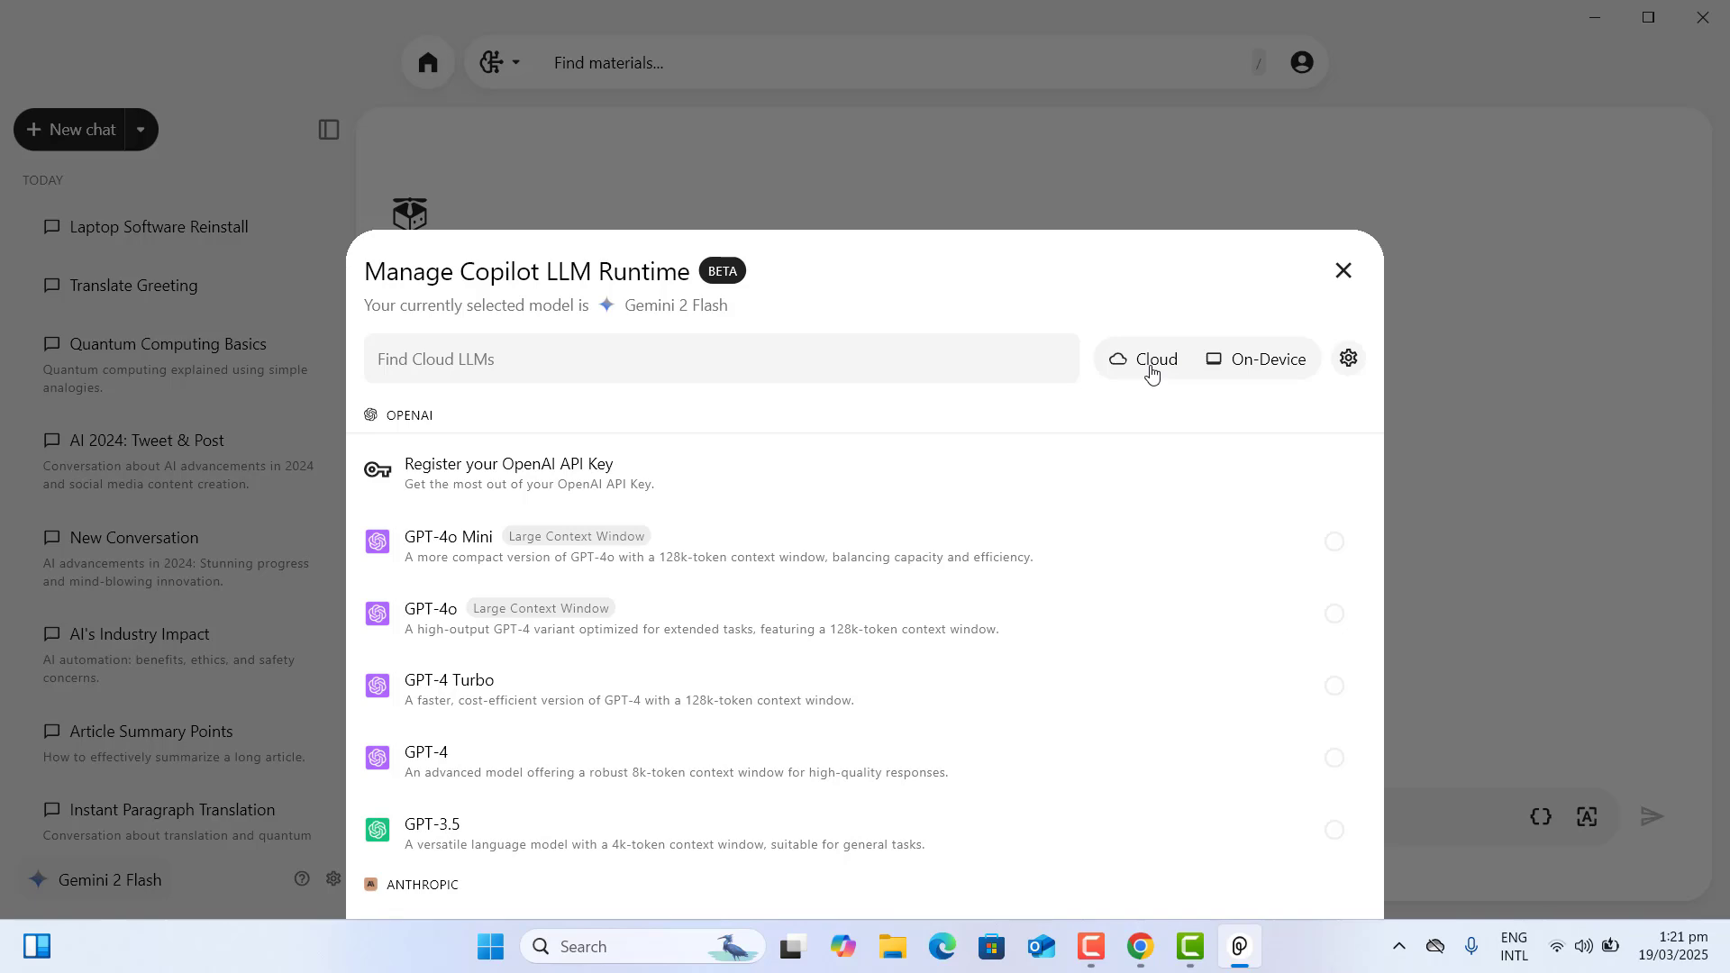
pyautogui.click(1344, 271)
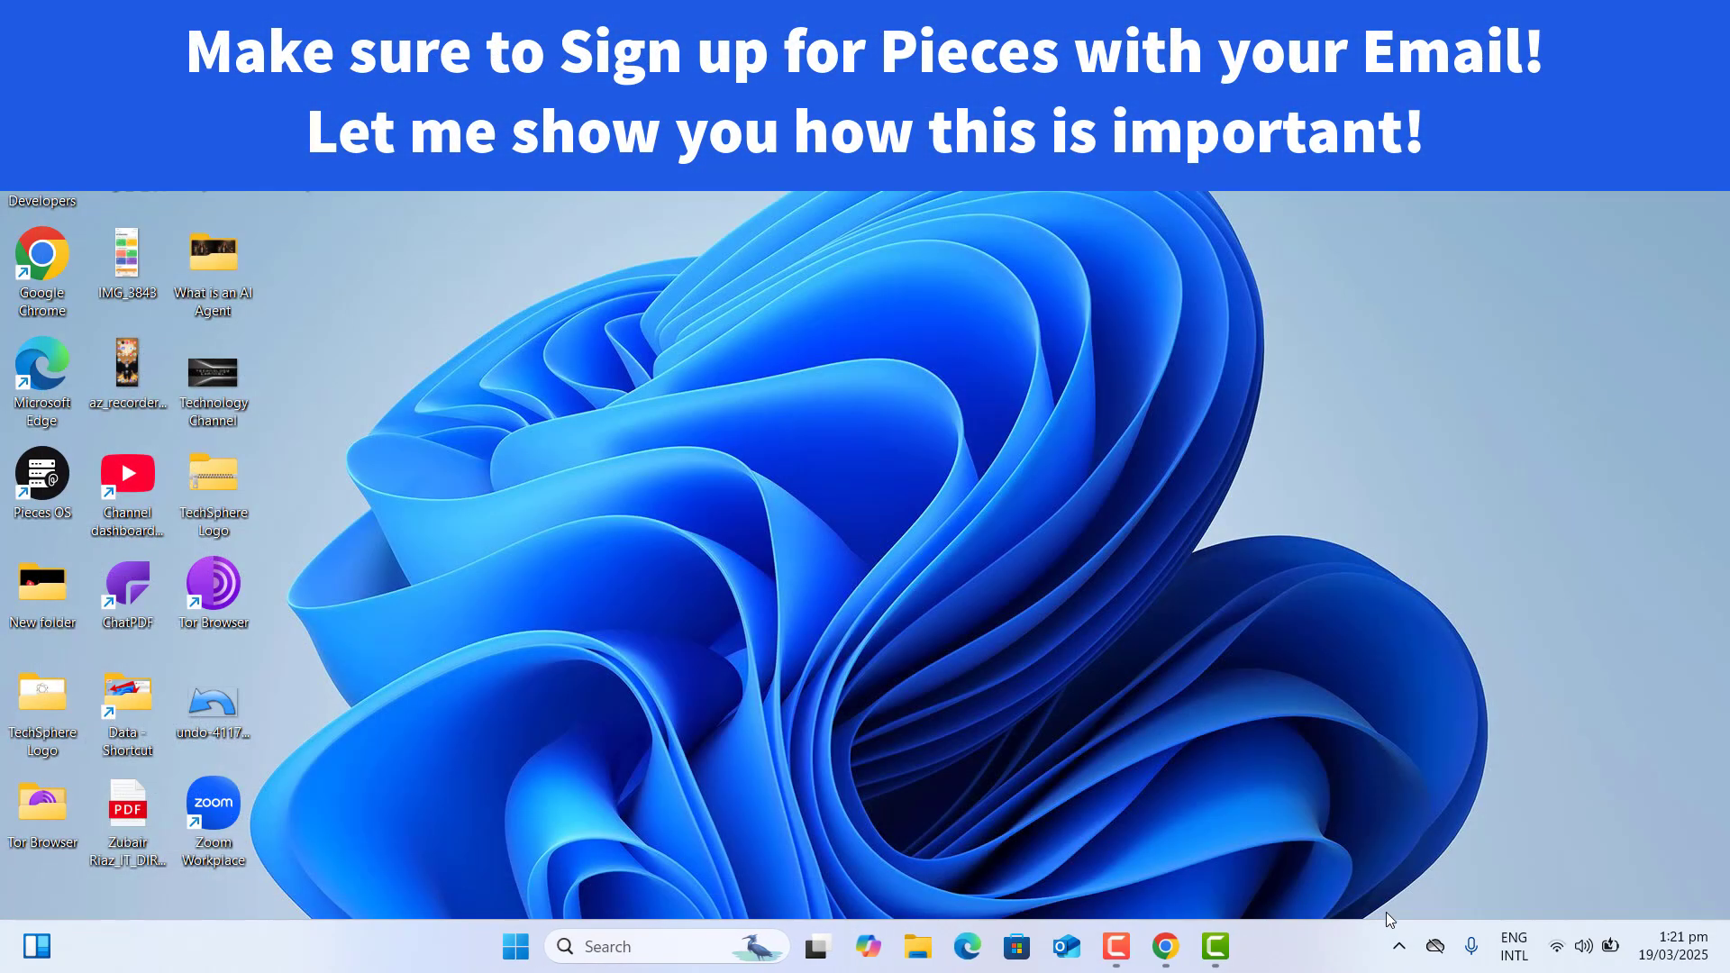
# Step: Connect an account from the PiecesOS control window and log in to Pieces through the browser
pyautogui.click(1402, 946)
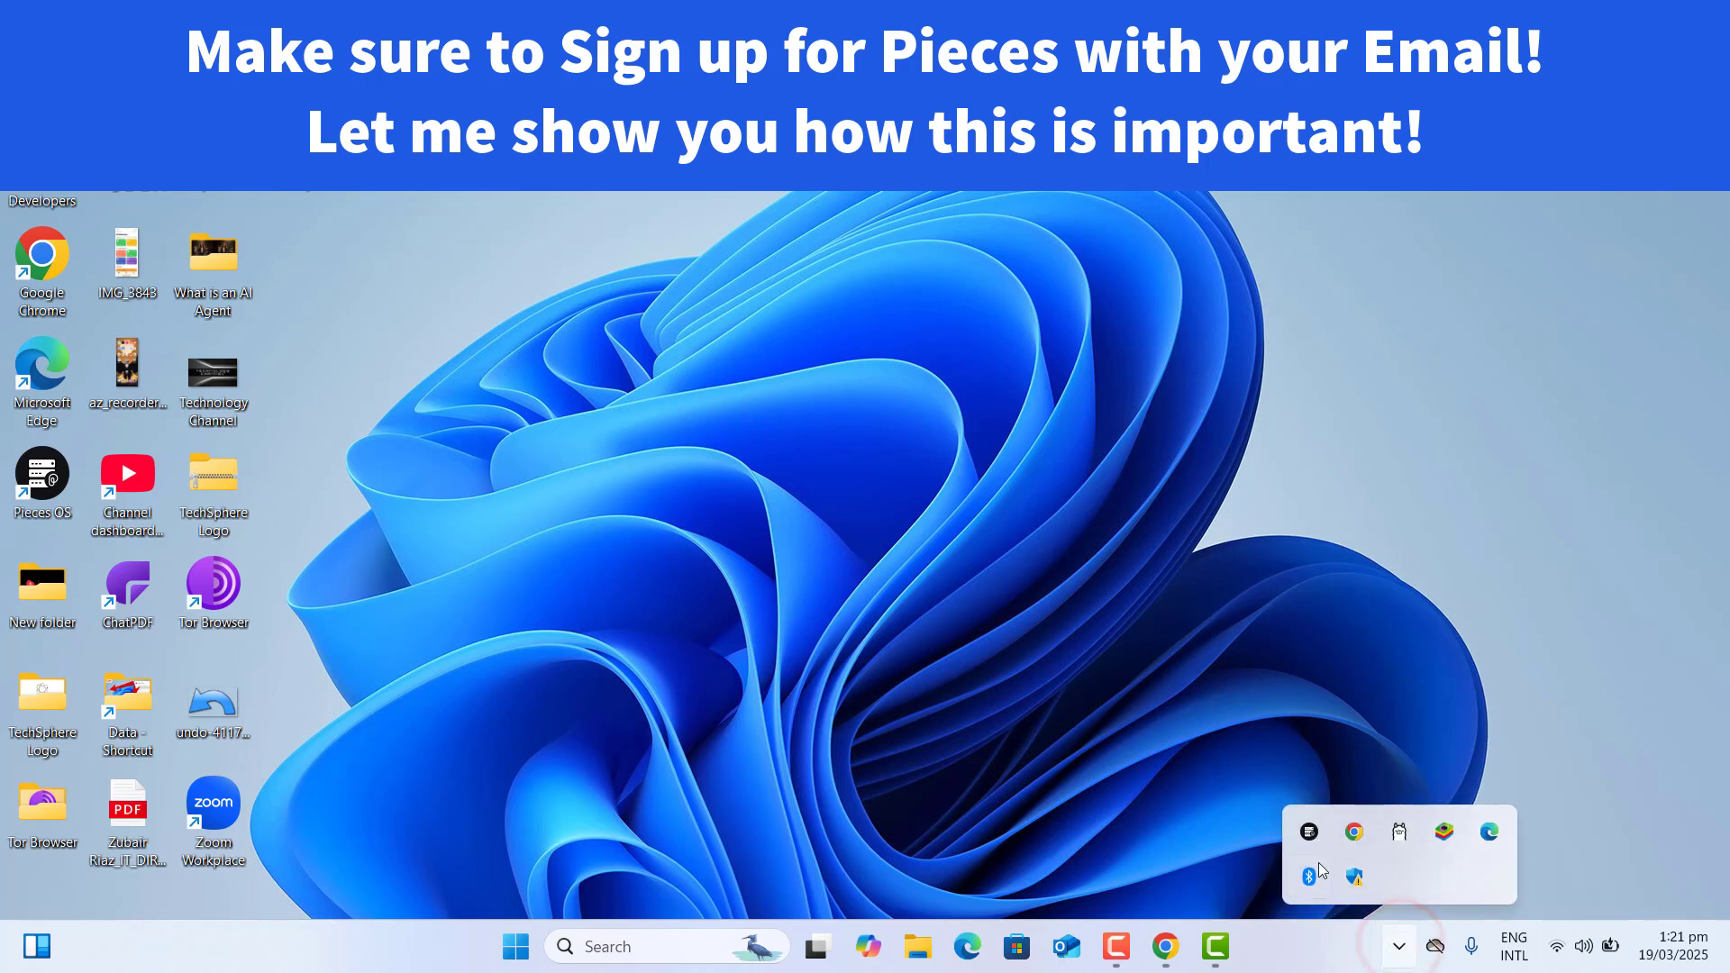
pyautogui.click(1310, 833)
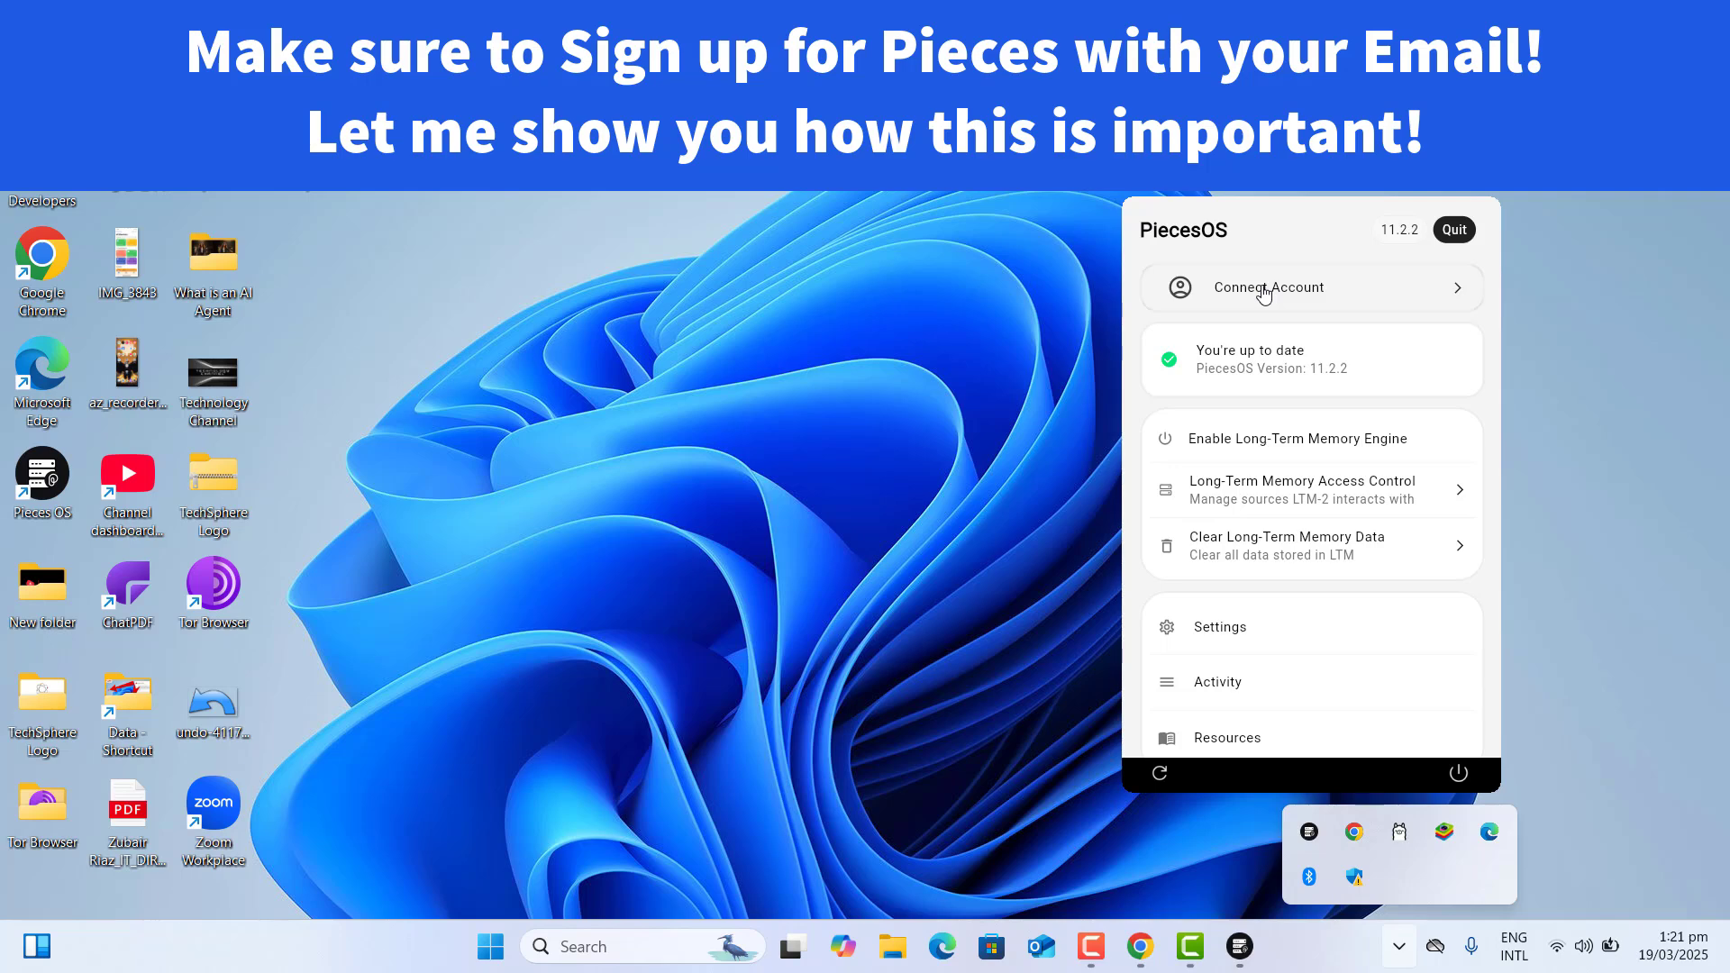
pyautogui.click(1264, 288)
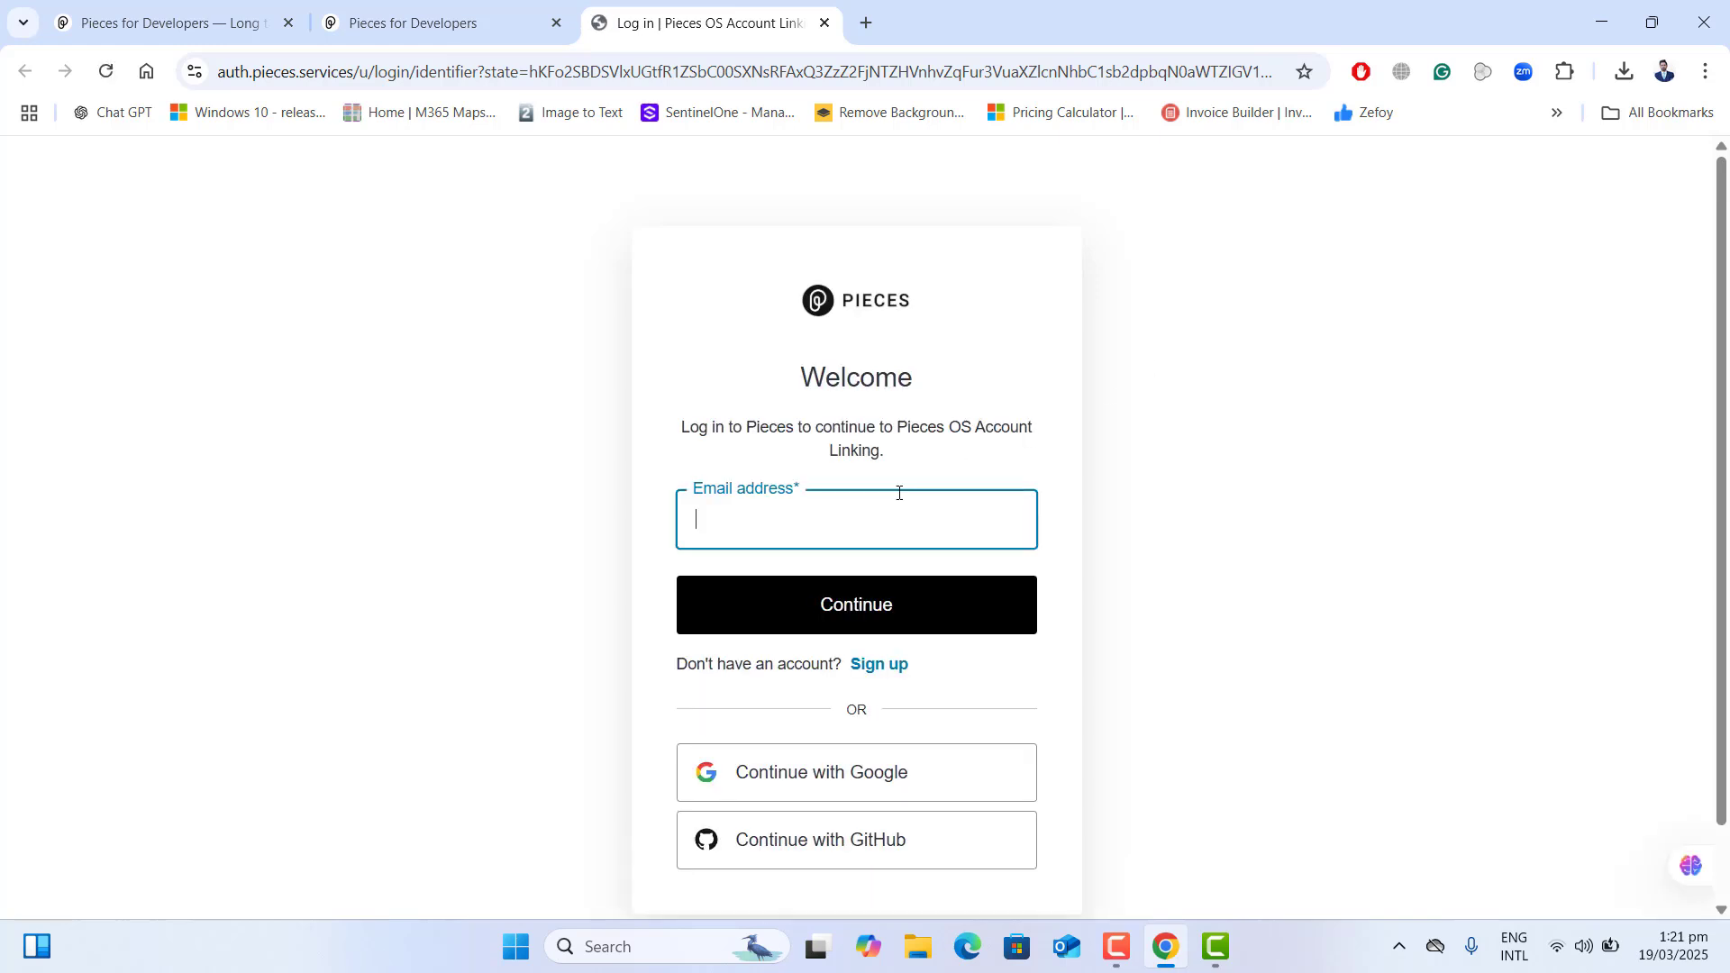
pyautogui.click(788, 759)
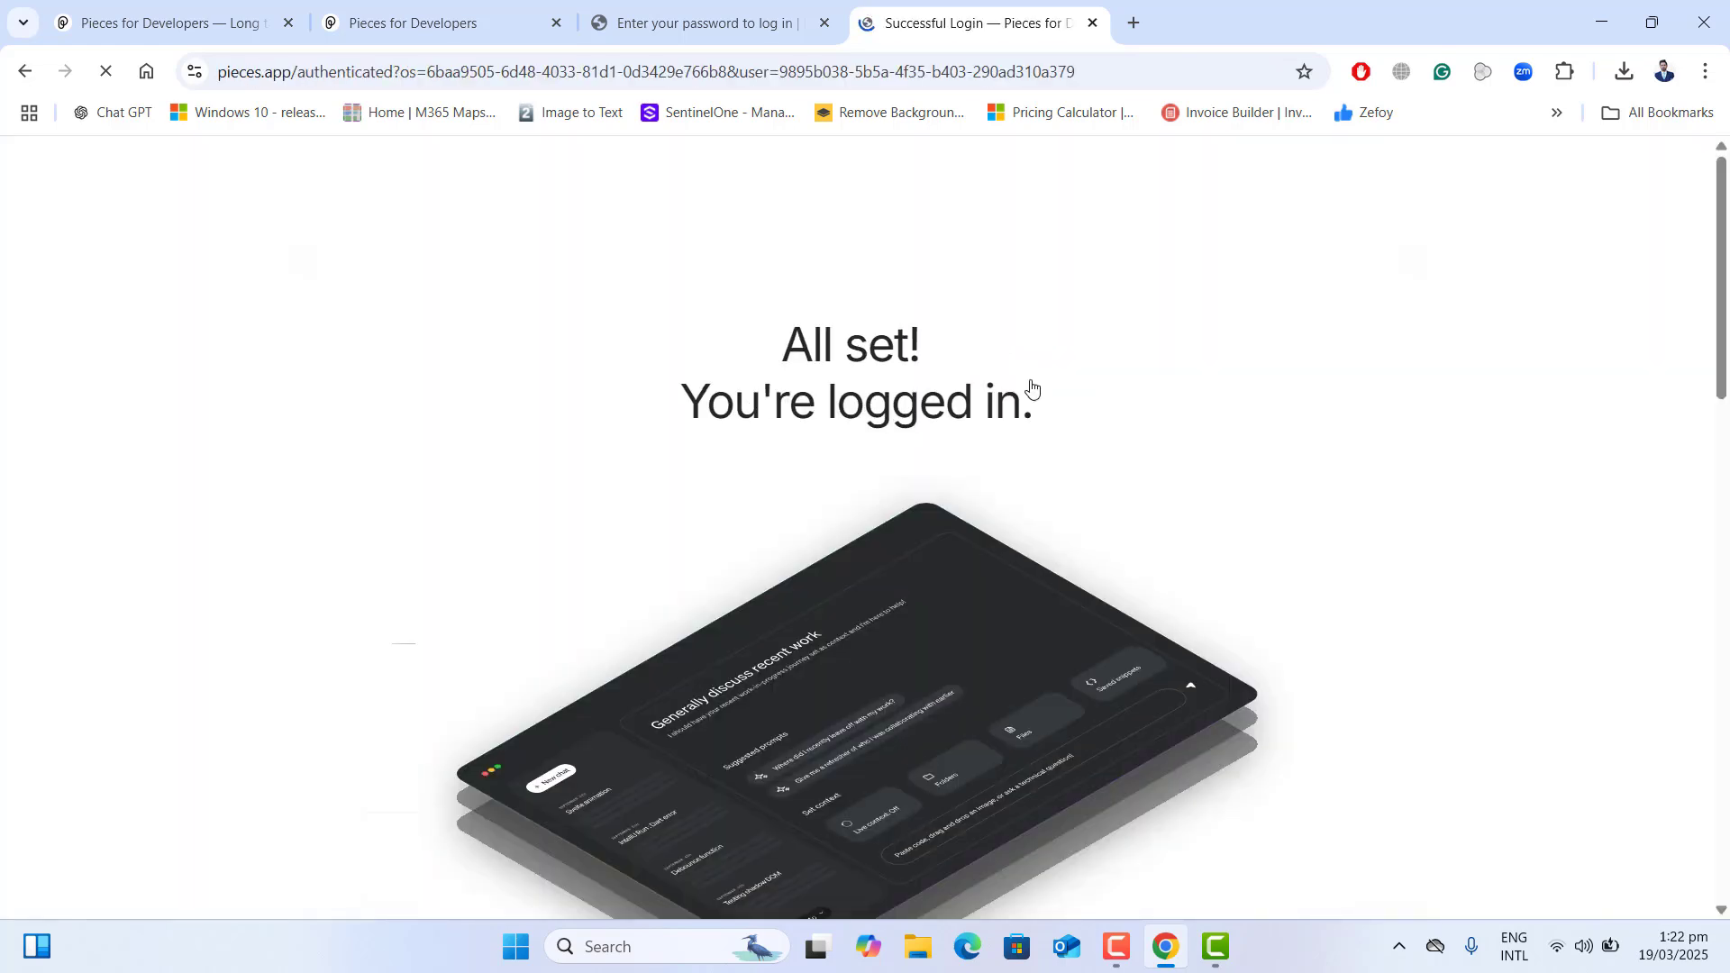
pyautogui.doubleClick(784, 344)
pyautogui.moveTo(784, 343); pyautogui.dragTo(1124, 436)
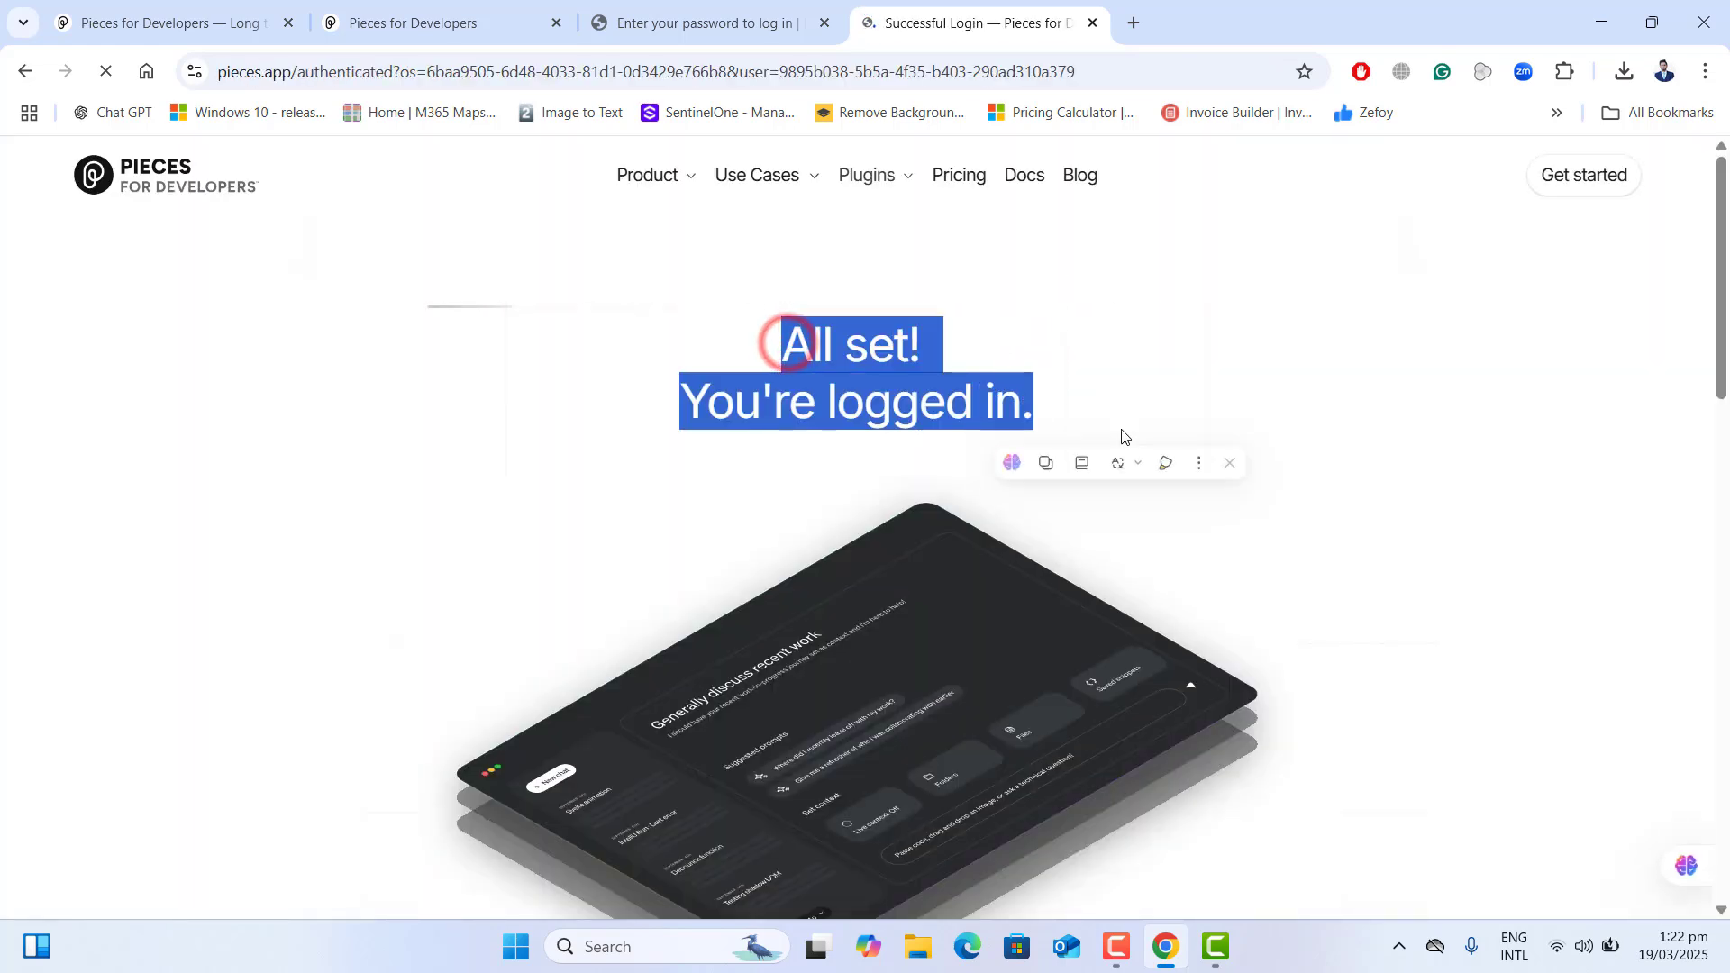
pyautogui.click(1471, 450)
pyautogui.moveTo(1721, 383); pyautogui.dragTo(1692, 948)
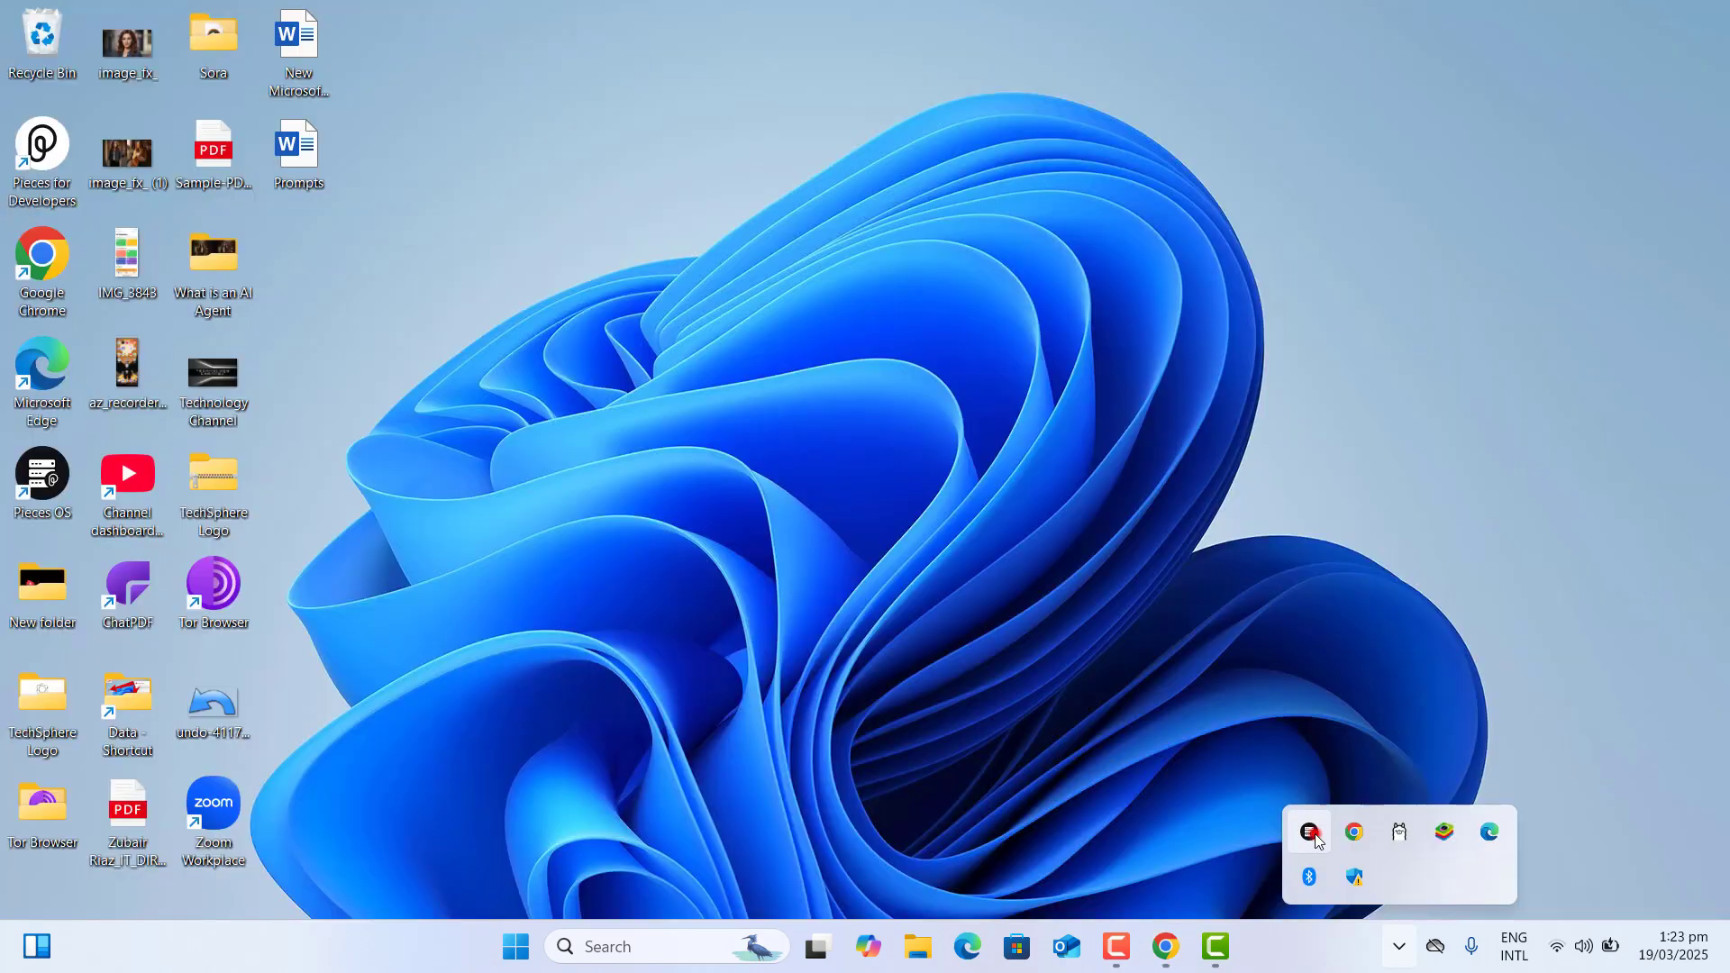
# Step: Check the connected account's details in the PiecesOS control window, and dismiss the window
pyautogui.click(1315, 834)
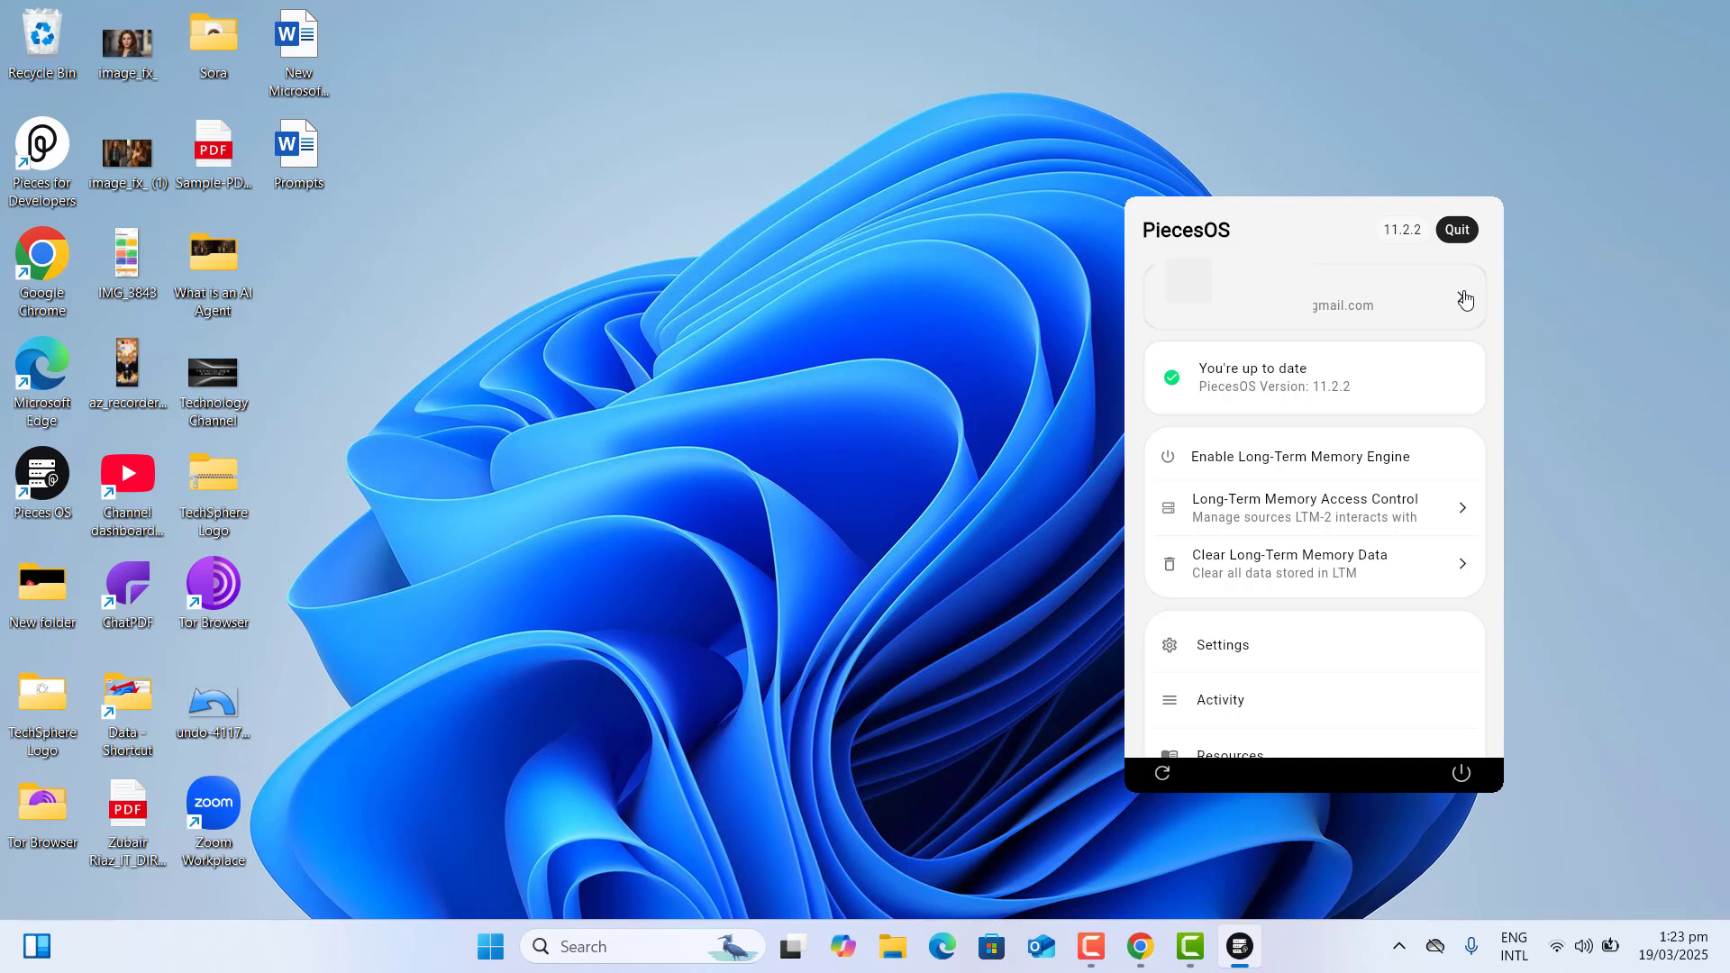
pyautogui.click(1465, 300)
pyautogui.click(370, 665)
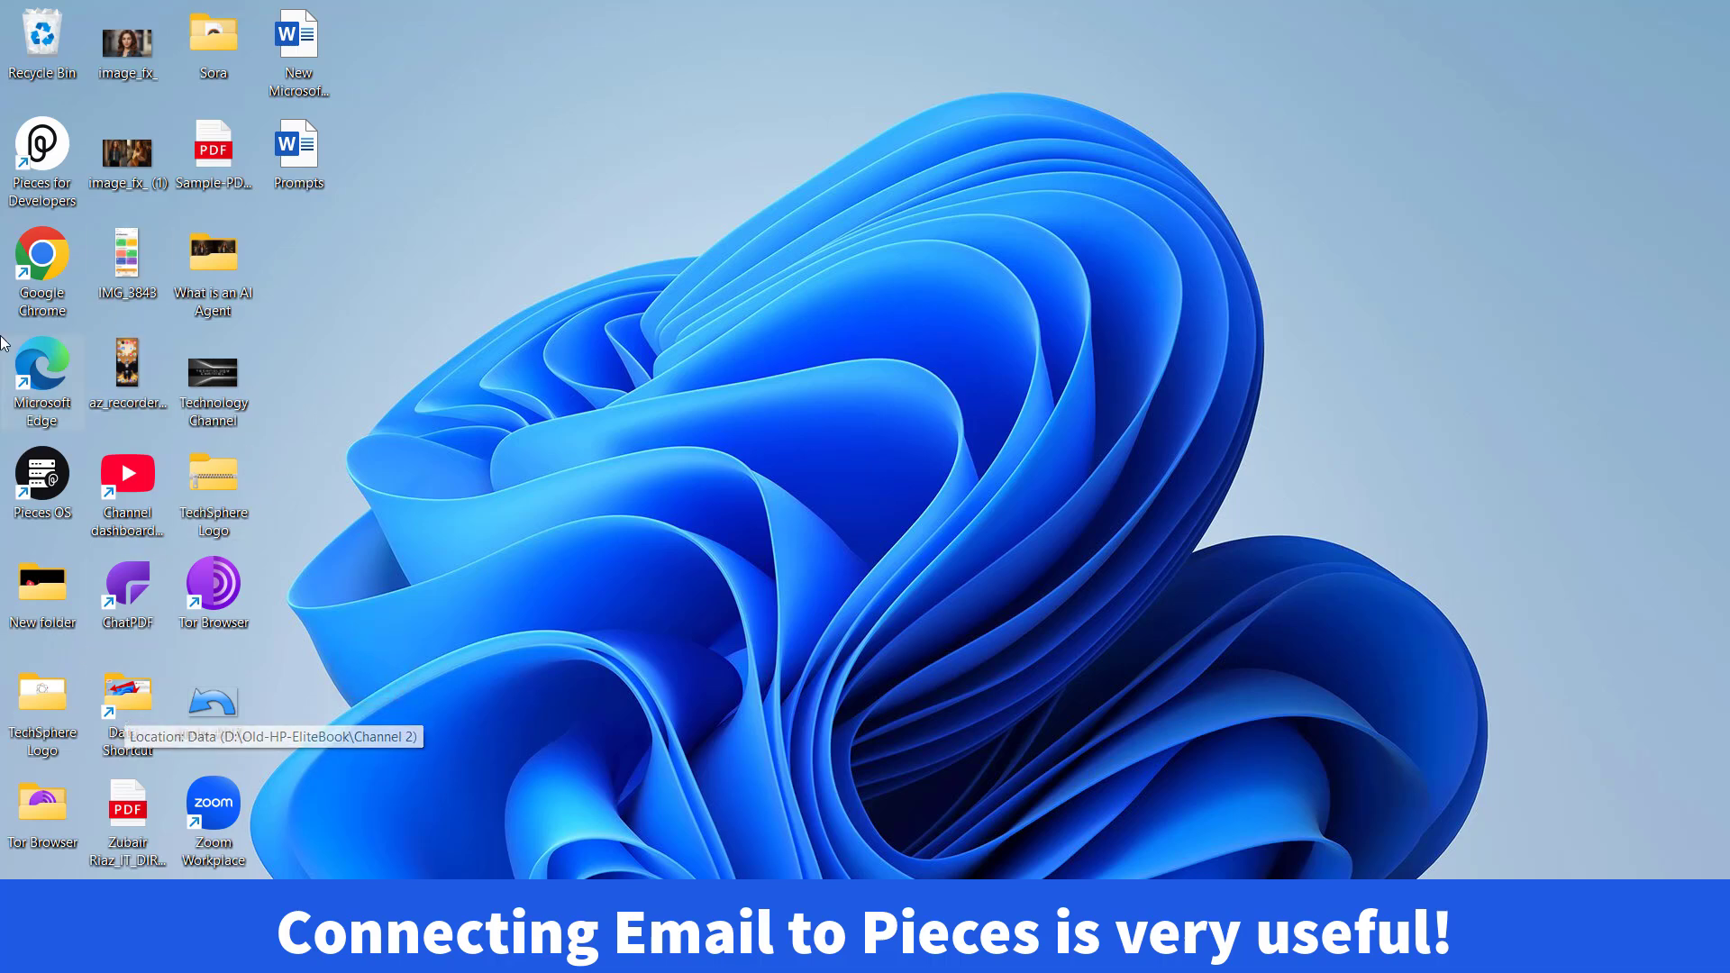
# Step: Launch Pieces for Developers, choose Gemini 2 Flash as the Copilot LLM runtime model, and return to the Copilot chat view
pyautogui.doubleClick(51, 165)
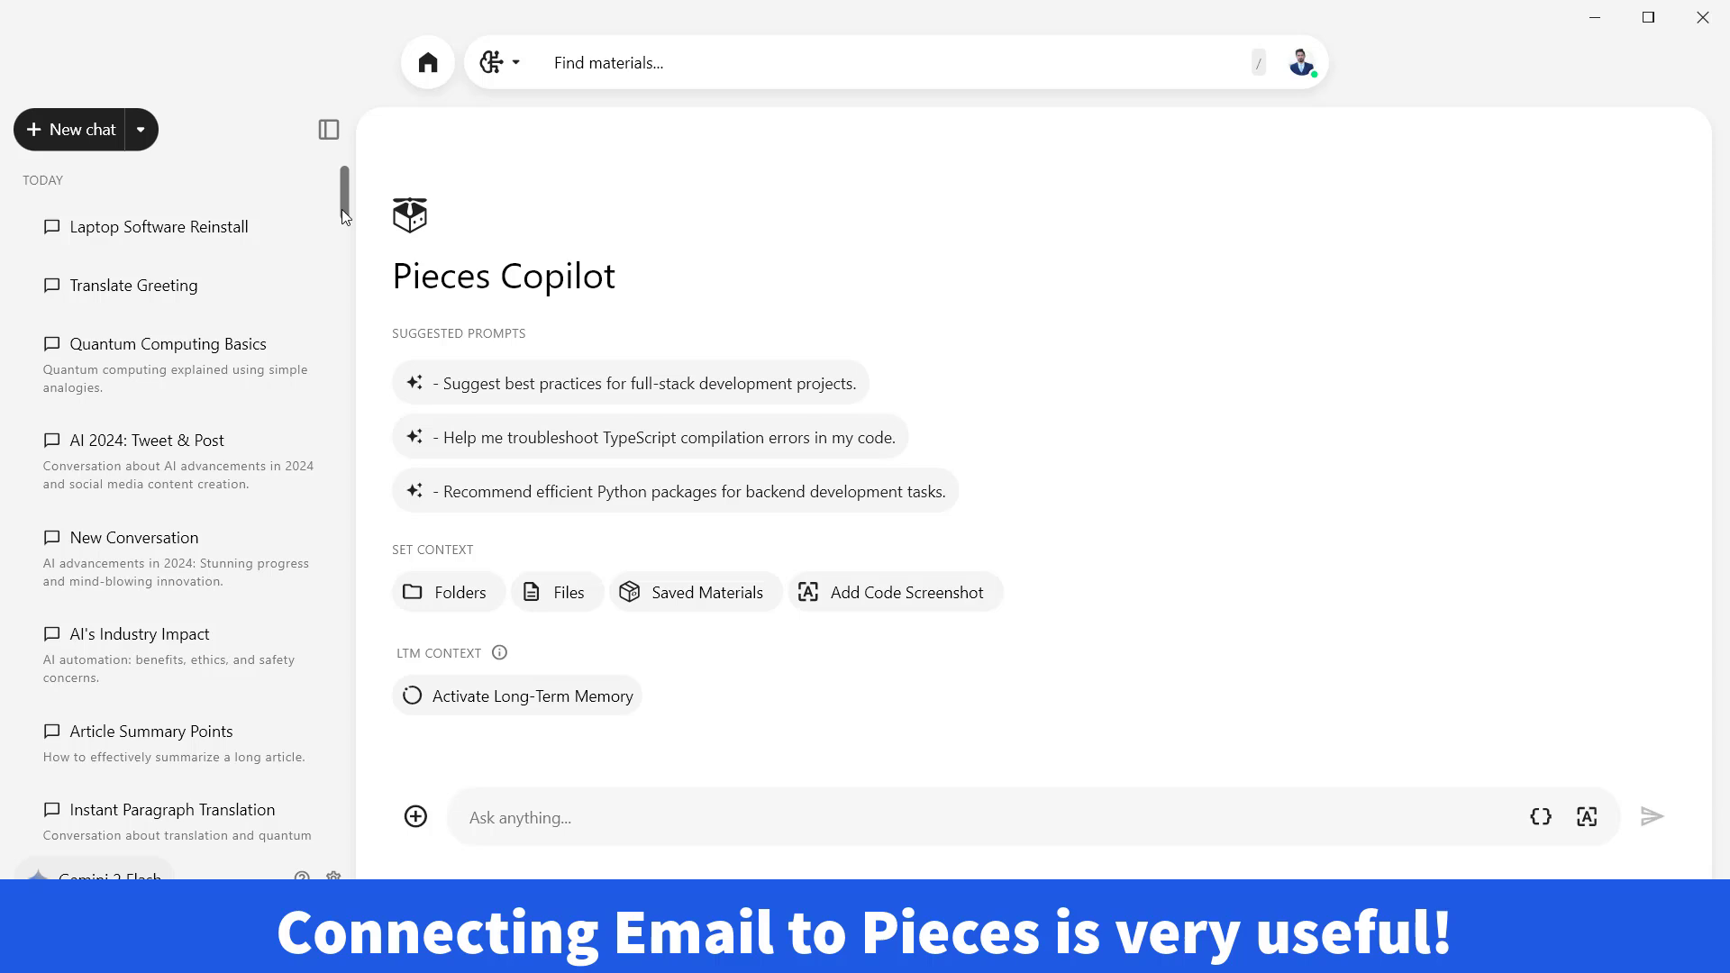
pyautogui.moveTo(342, 211)
pyautogui.mouseDown()
pyautogui.moveTo(307, 378)
pyautogui.moveTo(317, 667)
pyautogui.moveTo(333, 207)
pyautogui.mouseUp()
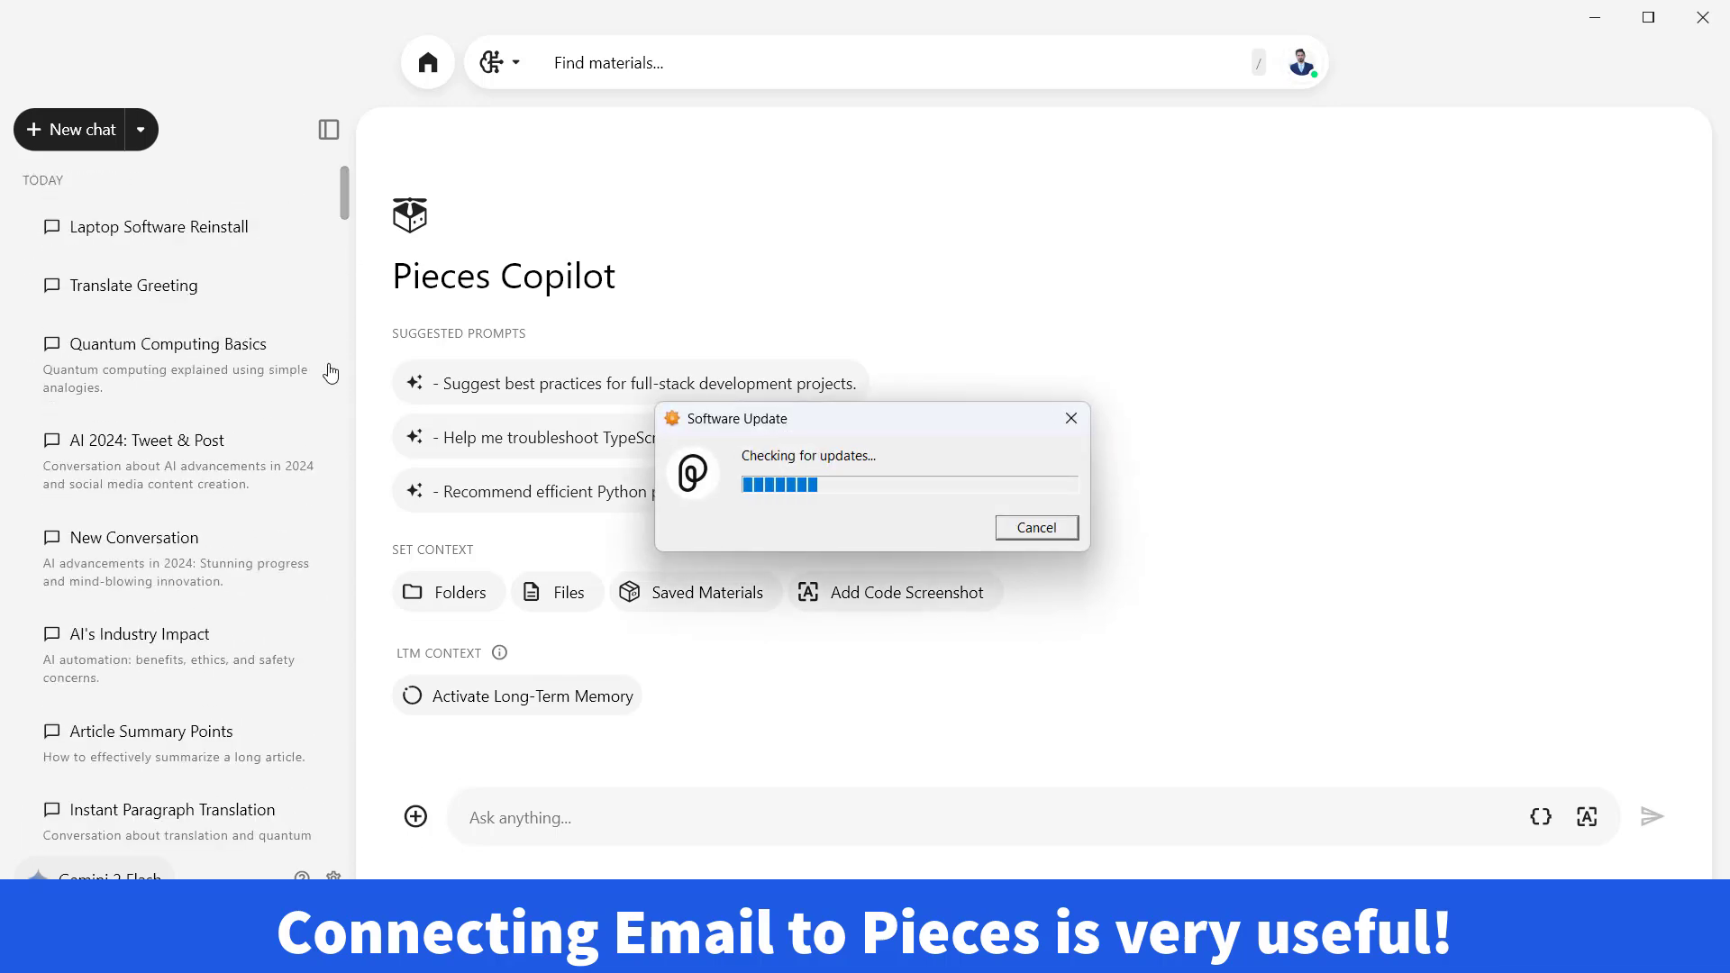
pyautogui.click(94, 876)
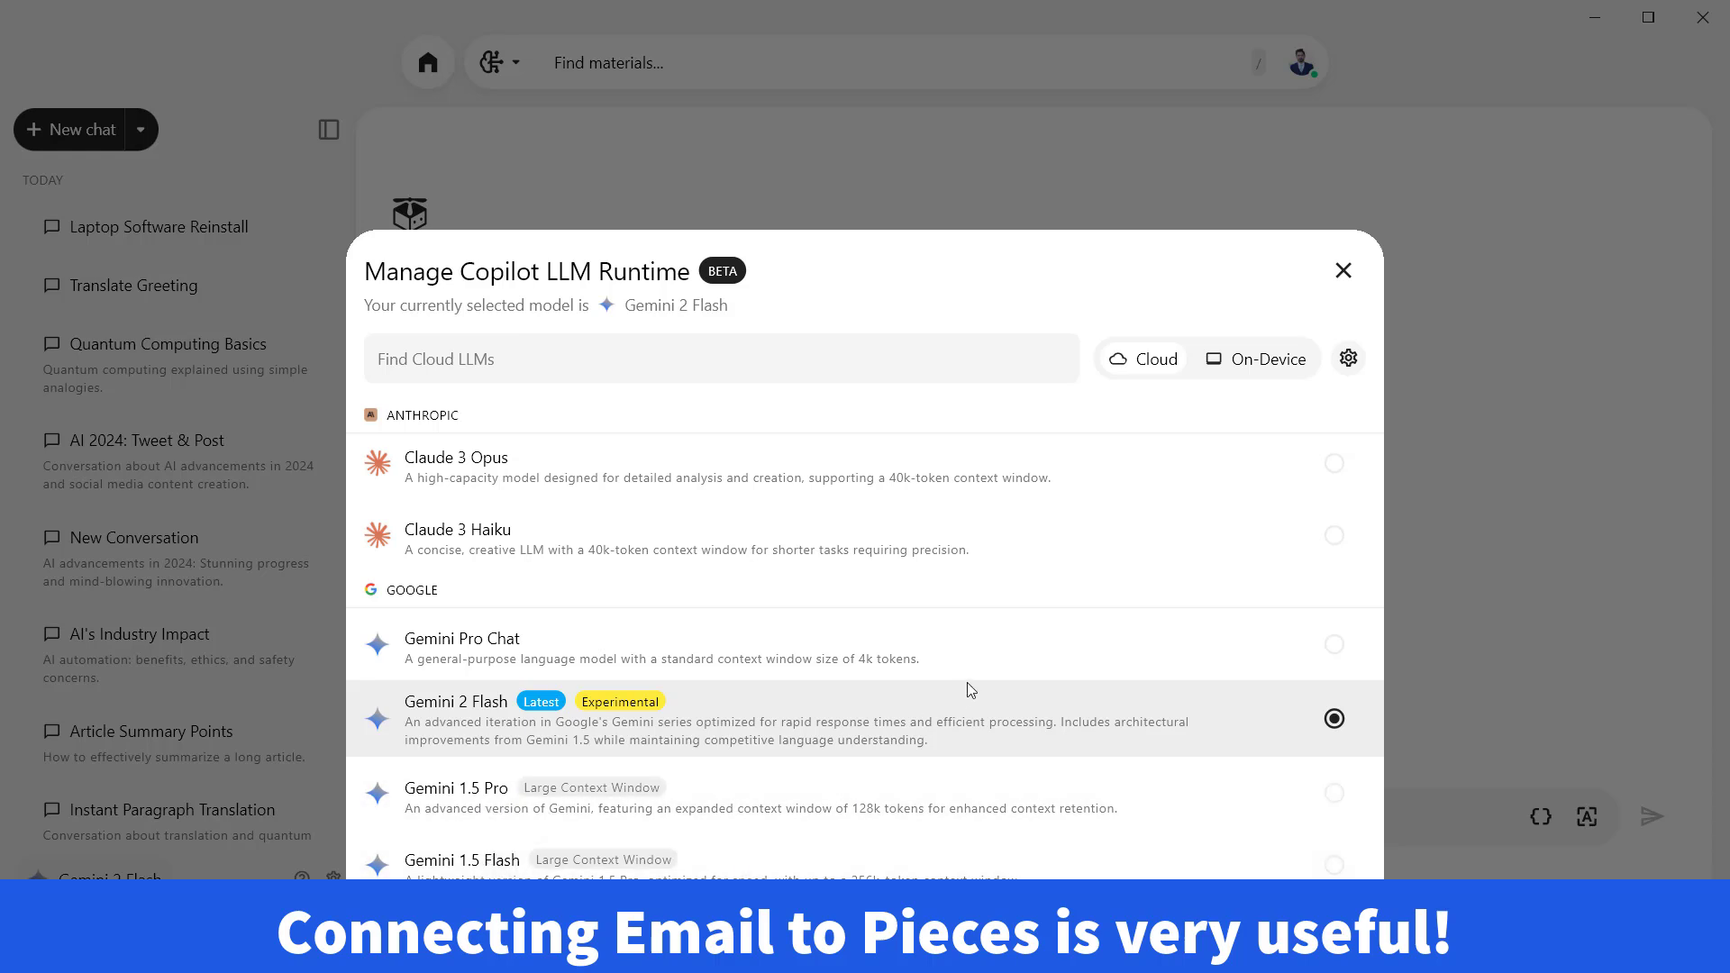
pyautogui.click(777, 721)
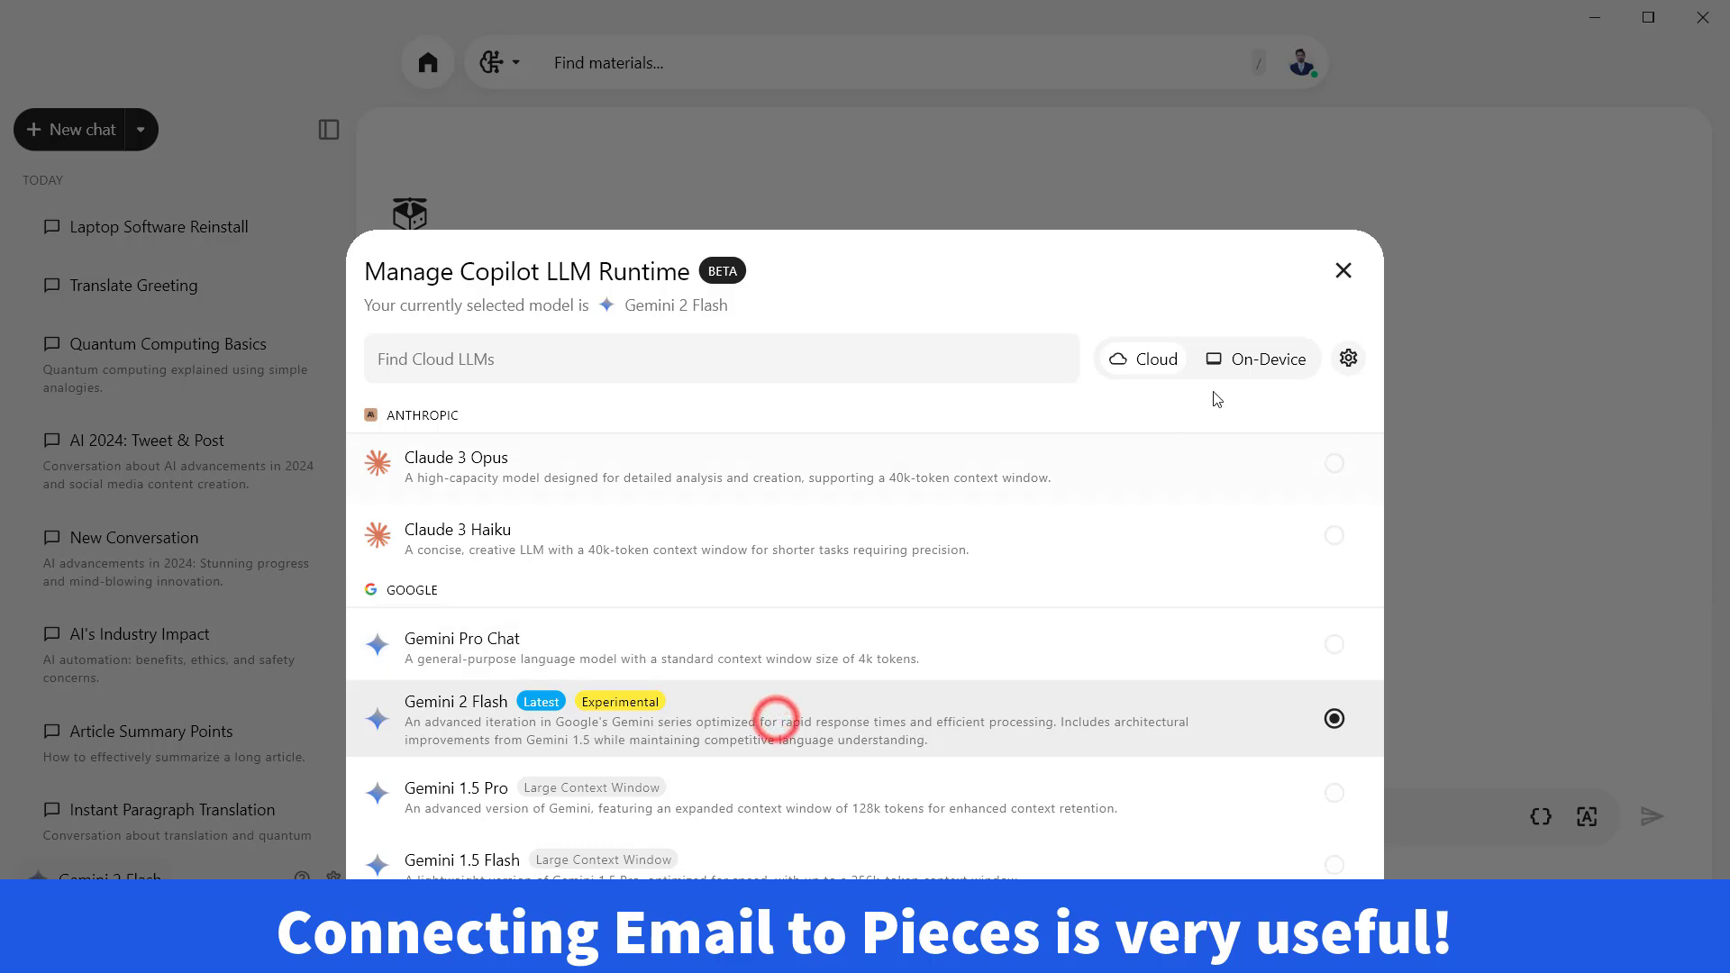
pyautogui.click(1343, 270)
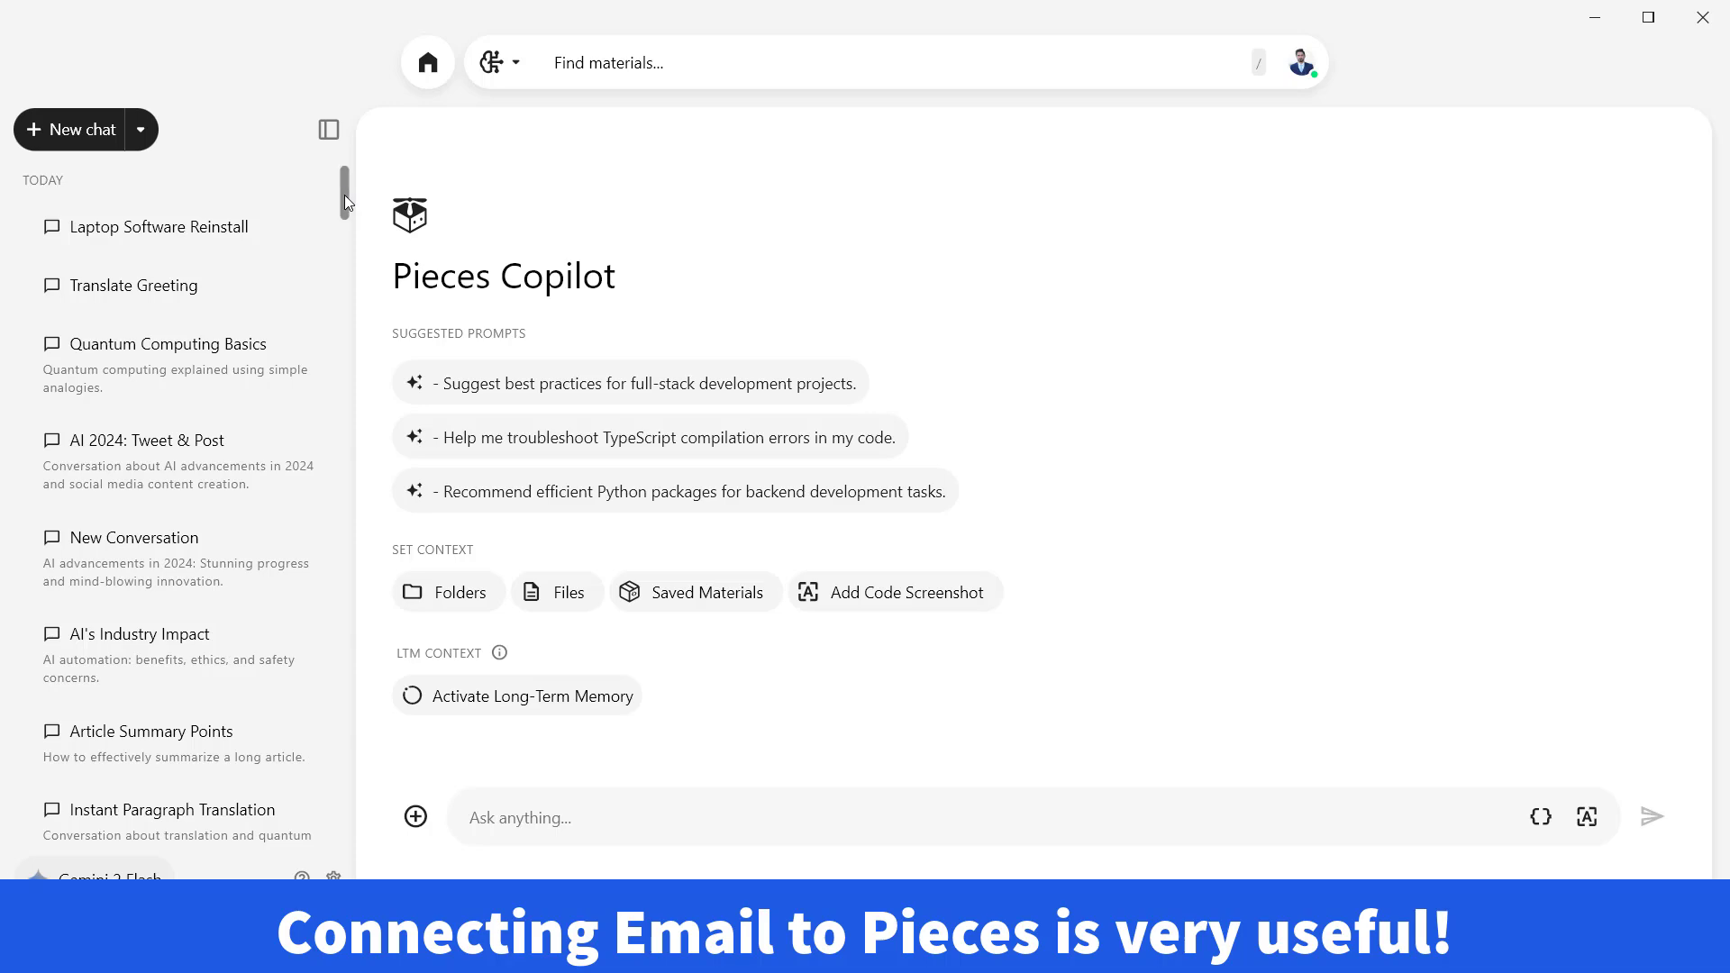
pyautogui.moveTo(344, 195); pyautogui.dragTo(348, 135)
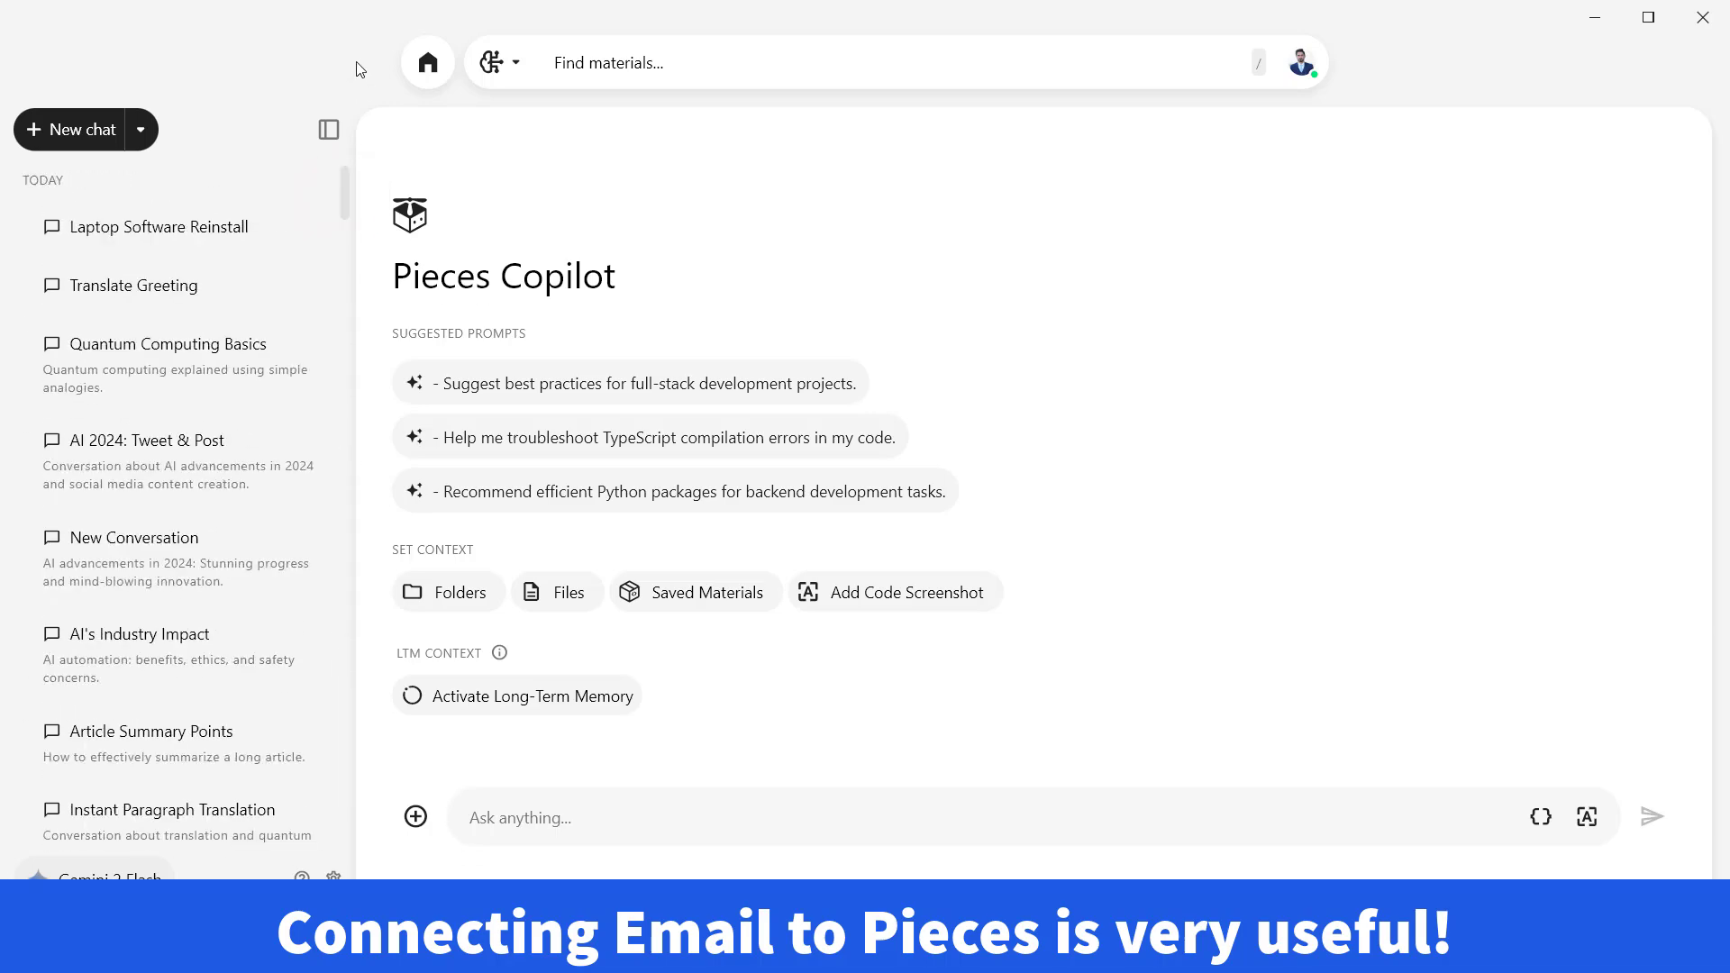